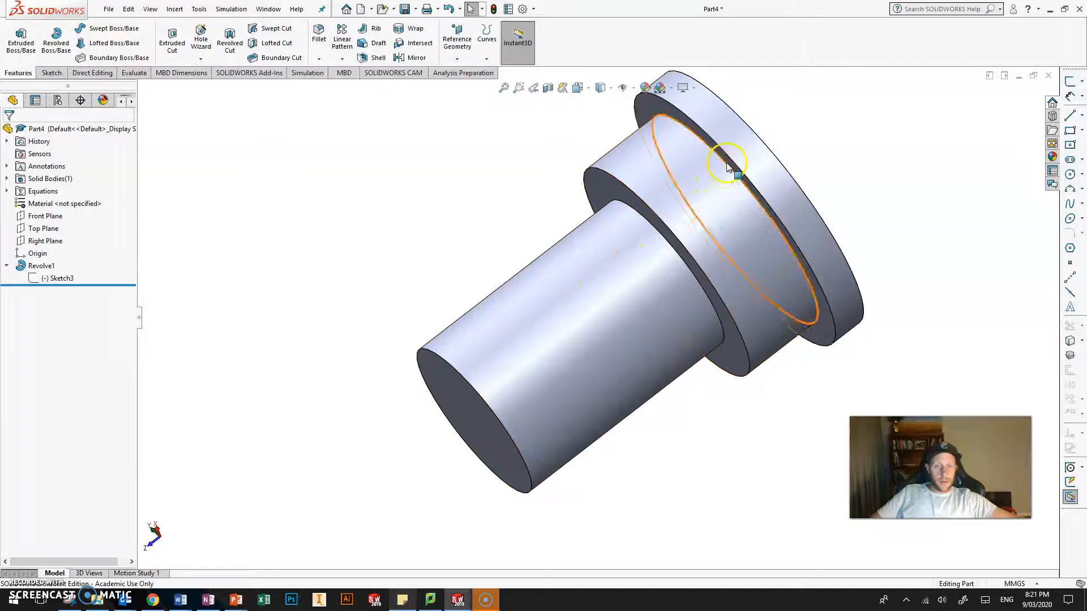
- Examine the example revolved part from several angles, covering its stepped outside and its recessed end
middle_click_drag(810, 161, 654, 213)
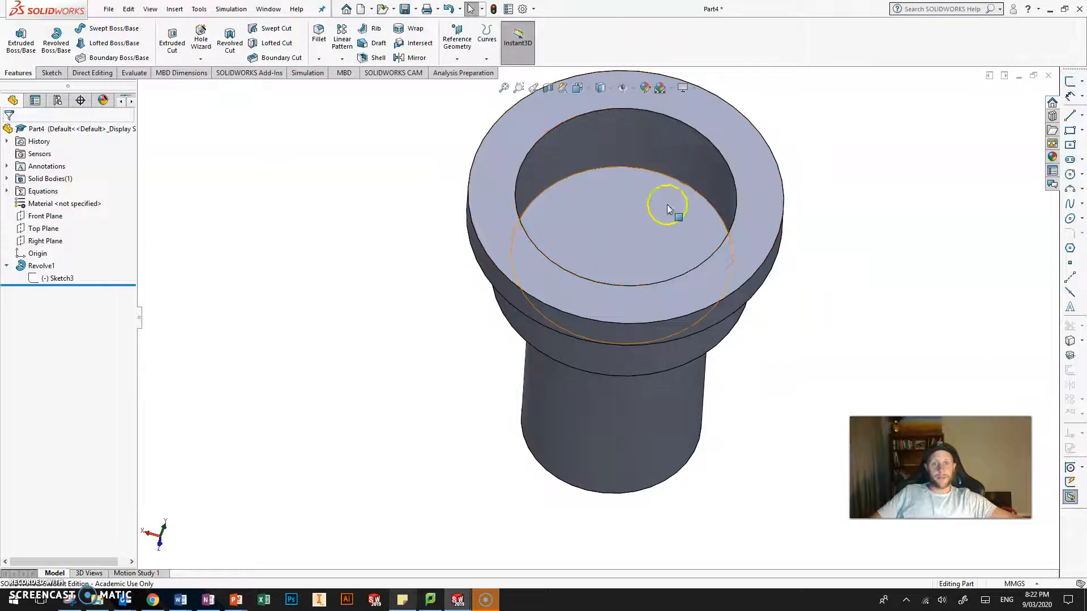
middle_click_drag(400, 269, 444, 265)
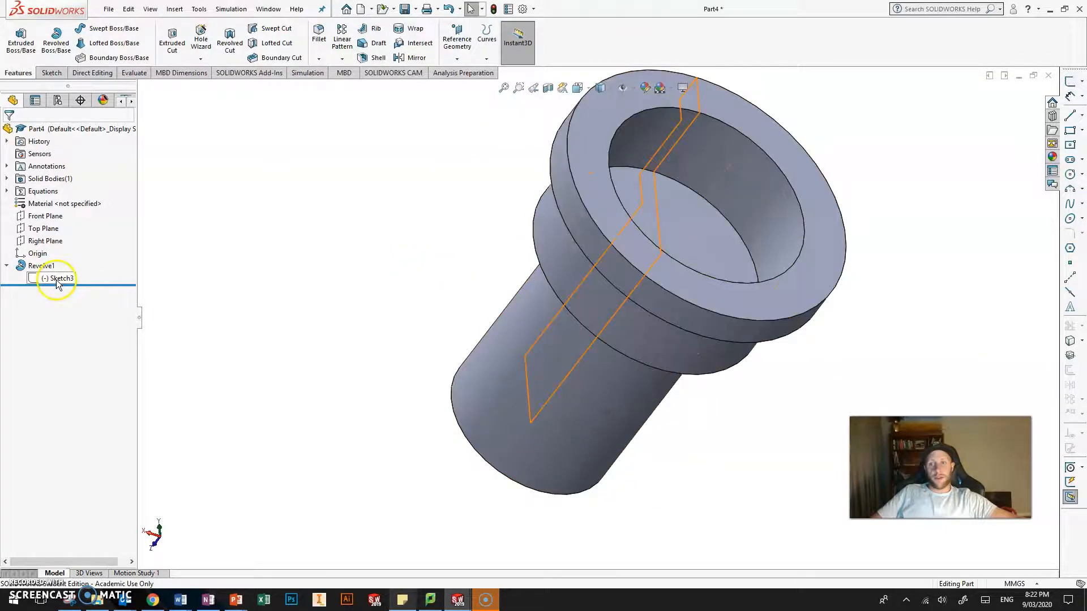
middle_click_drag(438, 310, 469, 392)
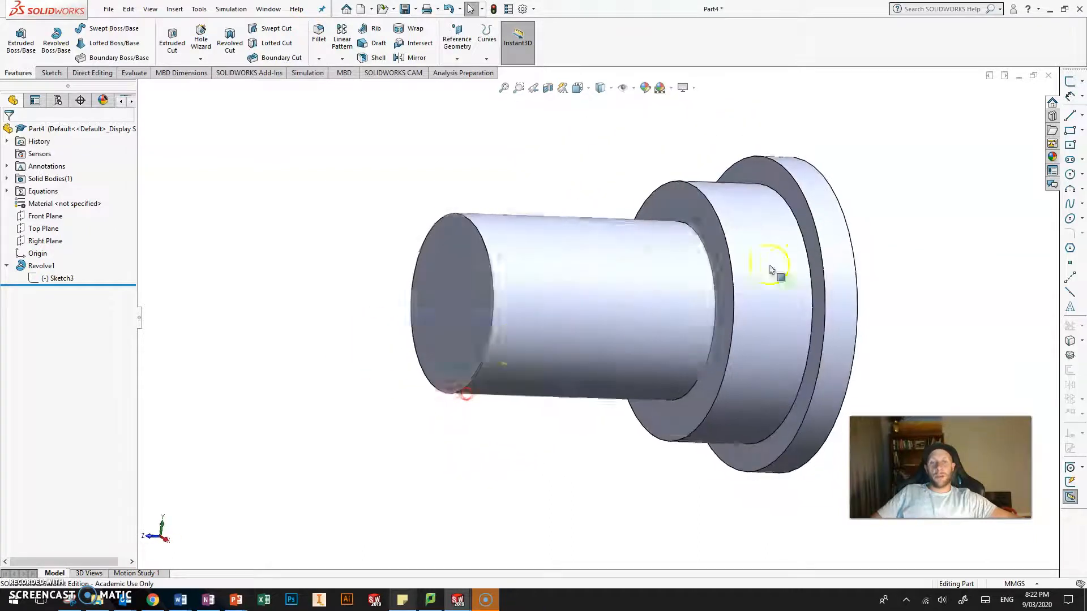
scroll(902, 212, "down", 1)
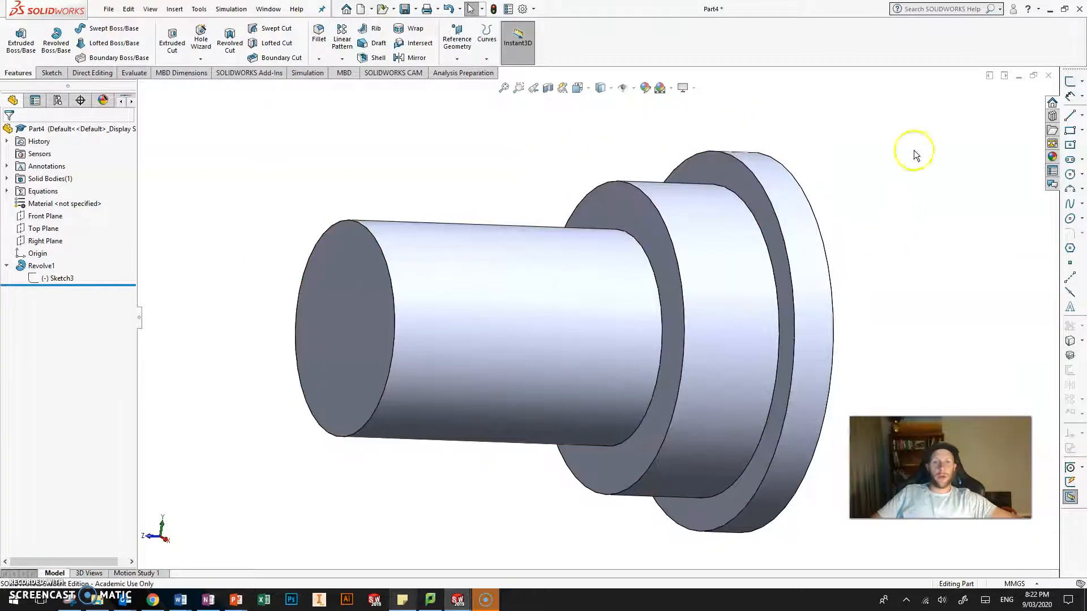
middle_click_drag(937, 203, 837, 225)
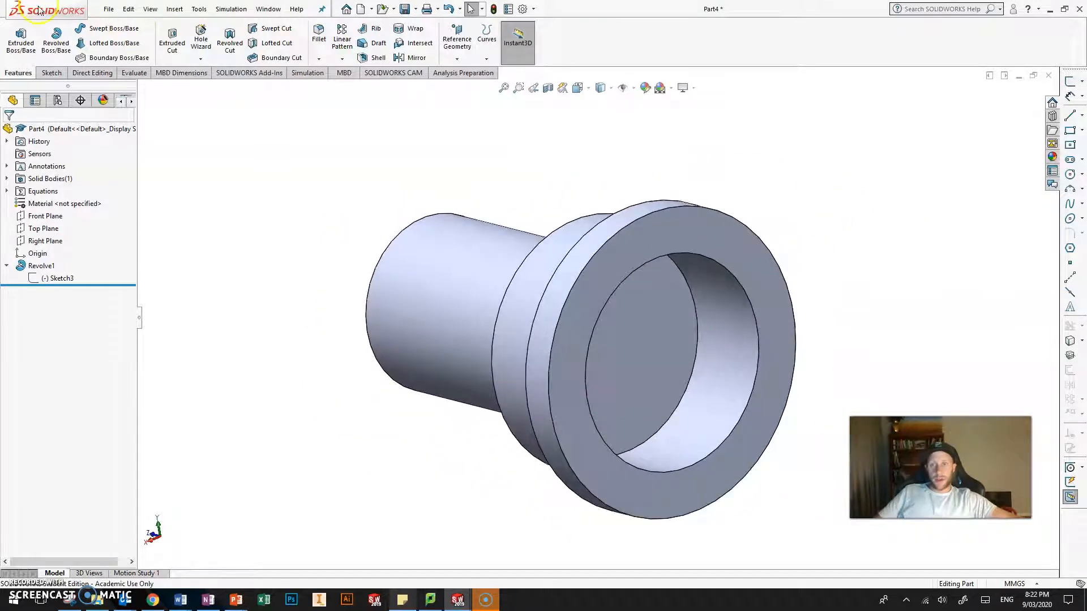
- Create a new part document
left_click(108, 9)
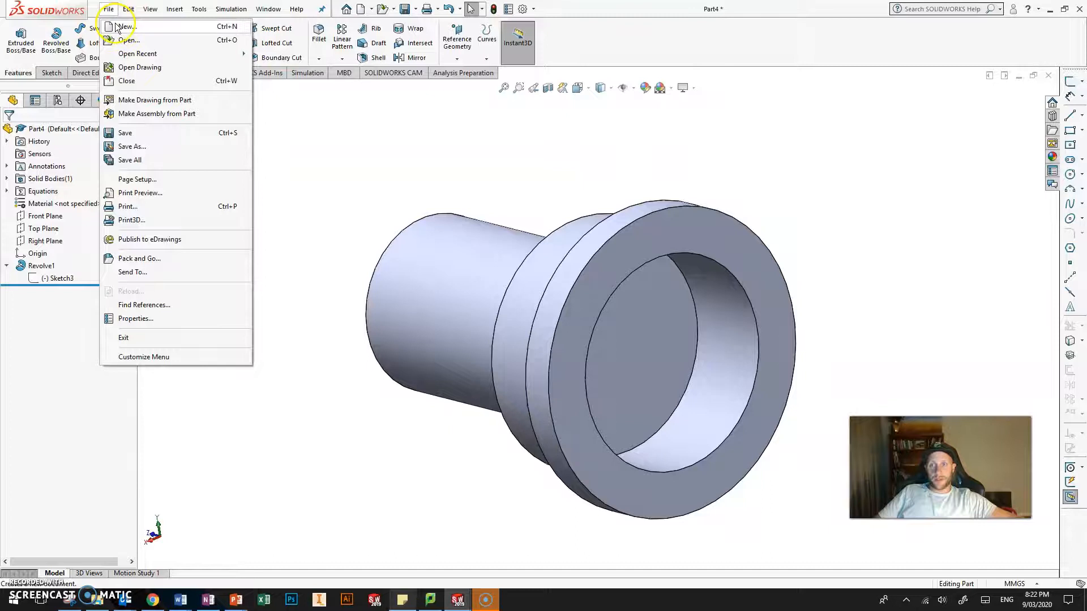
left_click(111, 12)
left_click(539, 404)
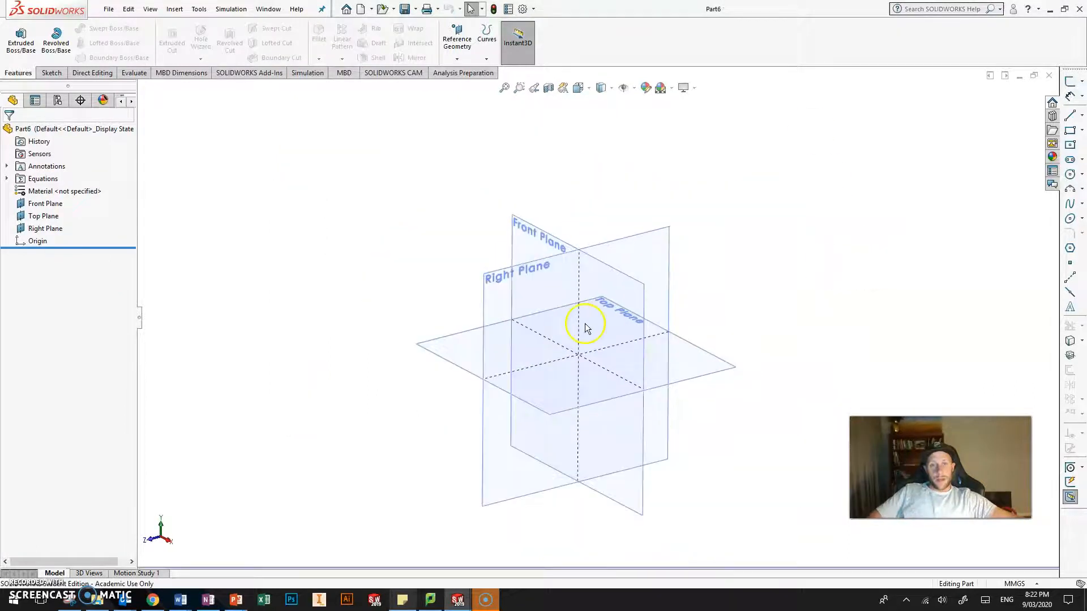
scroll(585, 322, "down", 2)
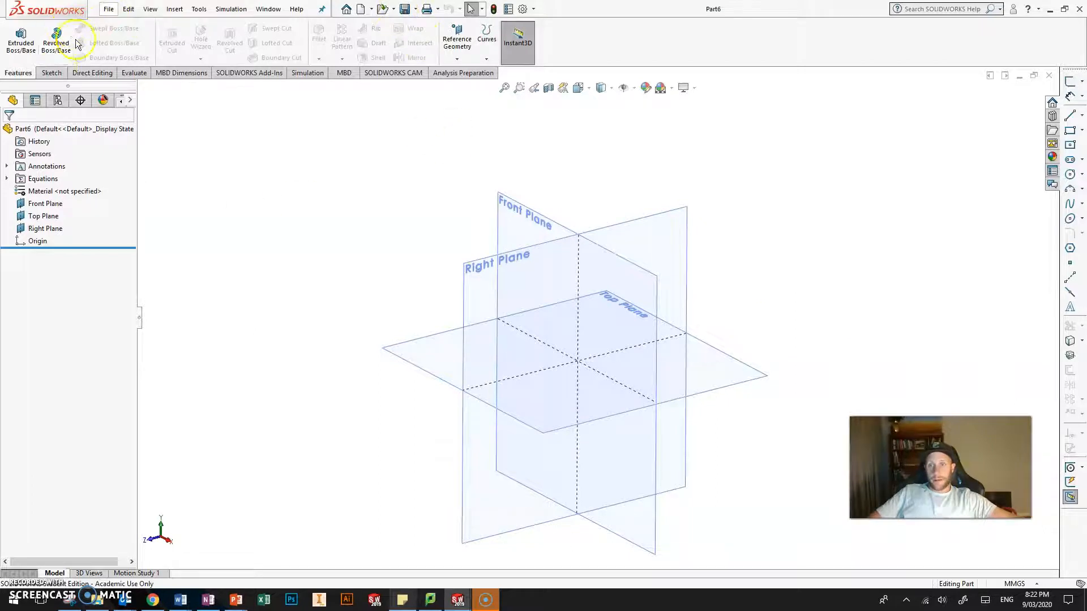
- Start a new sketch on the Right Plane
left_click(51, 73)
left_click(16, 35)
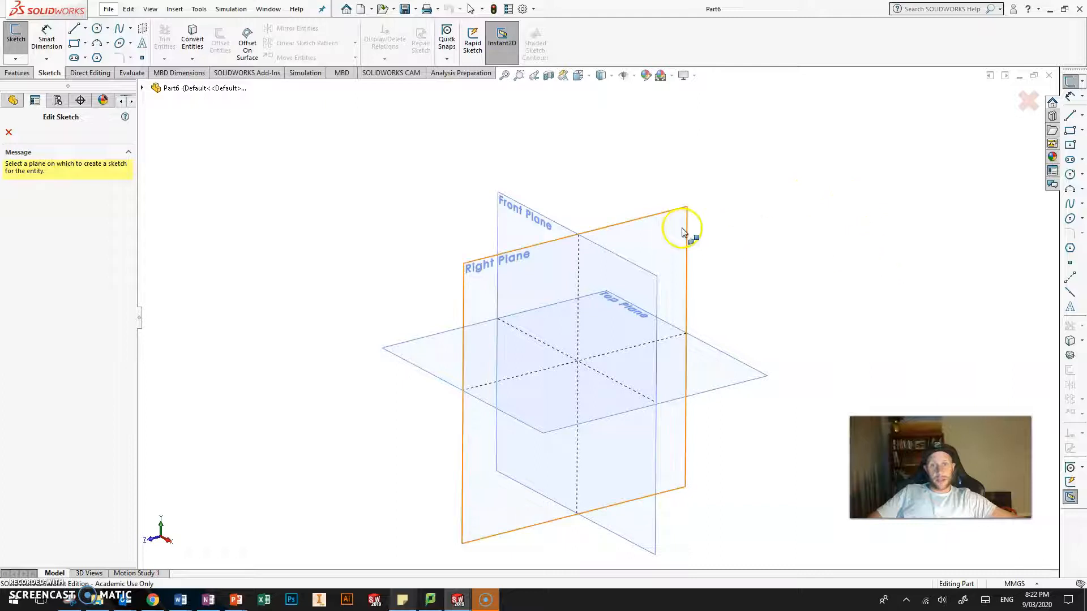
left_click(627, 231)
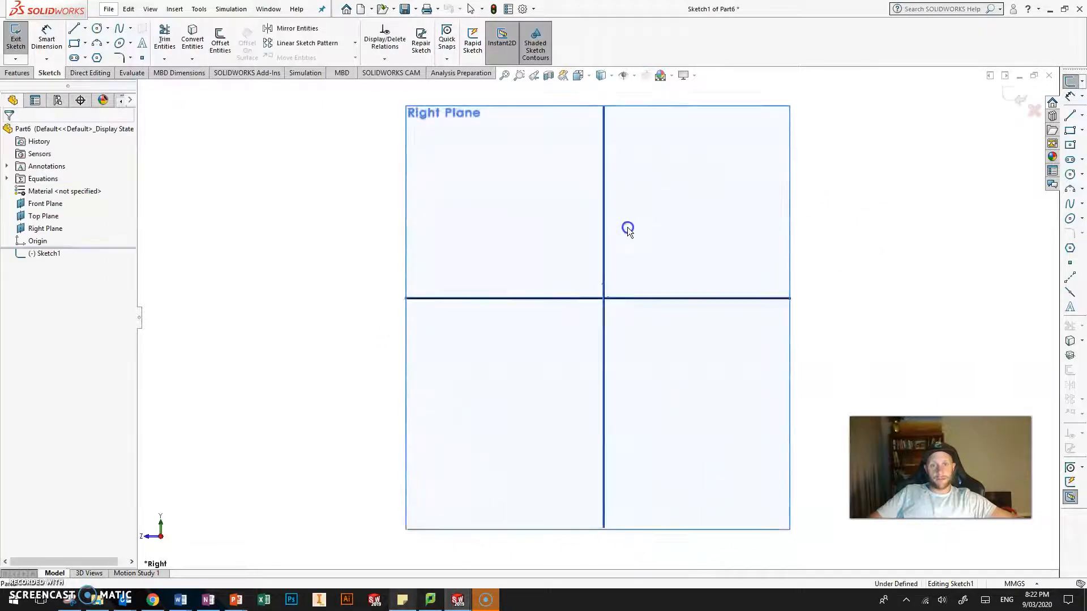
scroll(665, 210, "down", 2)
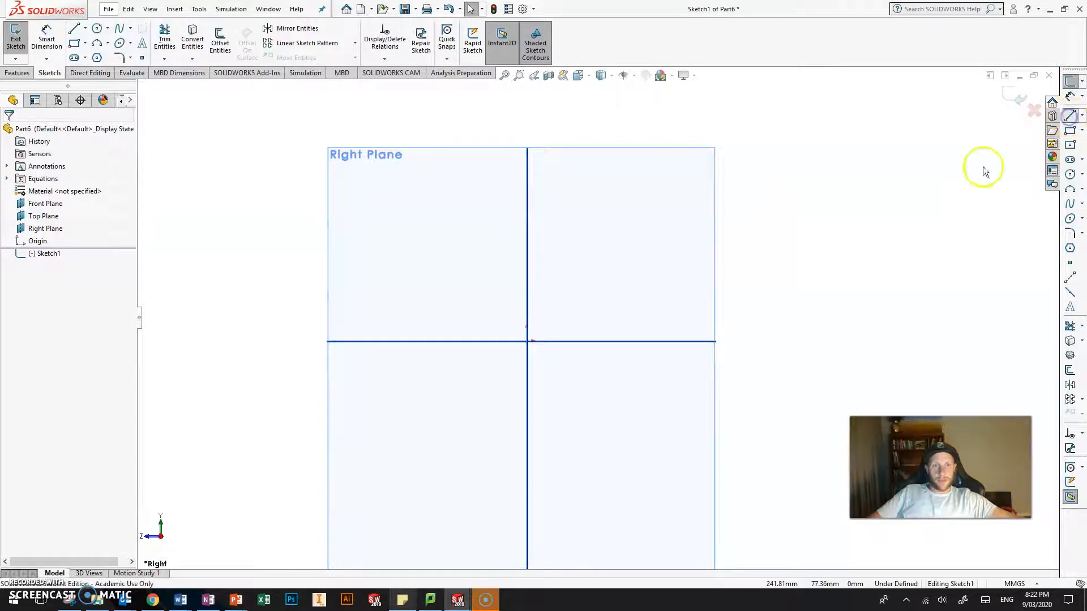
- Sketch a stepped outer edge with connected horizontal and vertical lines, starting at the origin and rising through two steps to about 146 mm across
left_click(1070, 115)
scroll(753, 281, "down", 1)
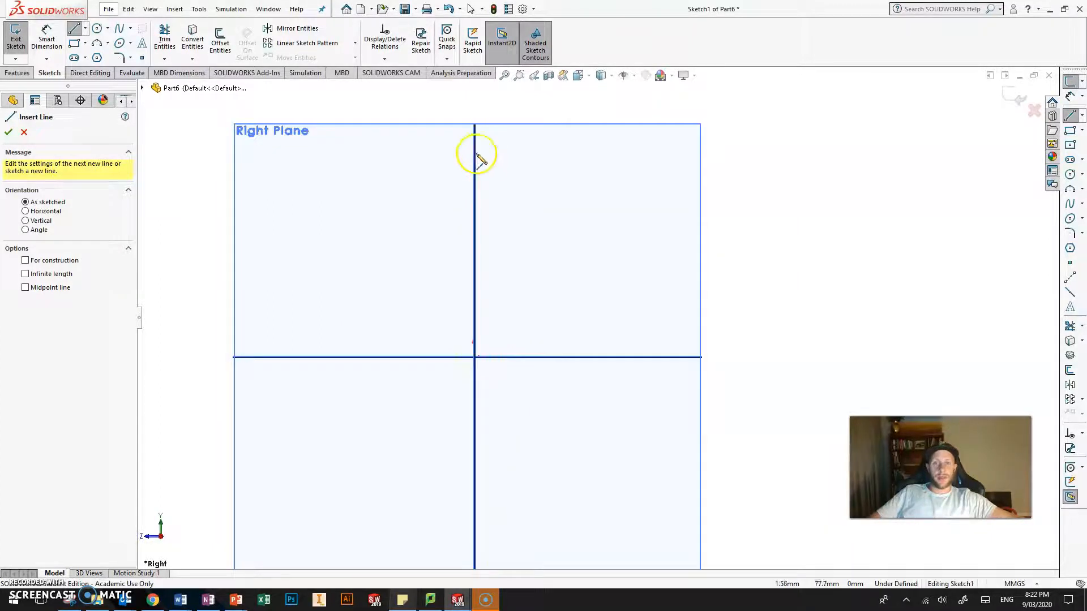
scroll(813, 279, "up", 1)
scroll(833, 161, "down", 1)
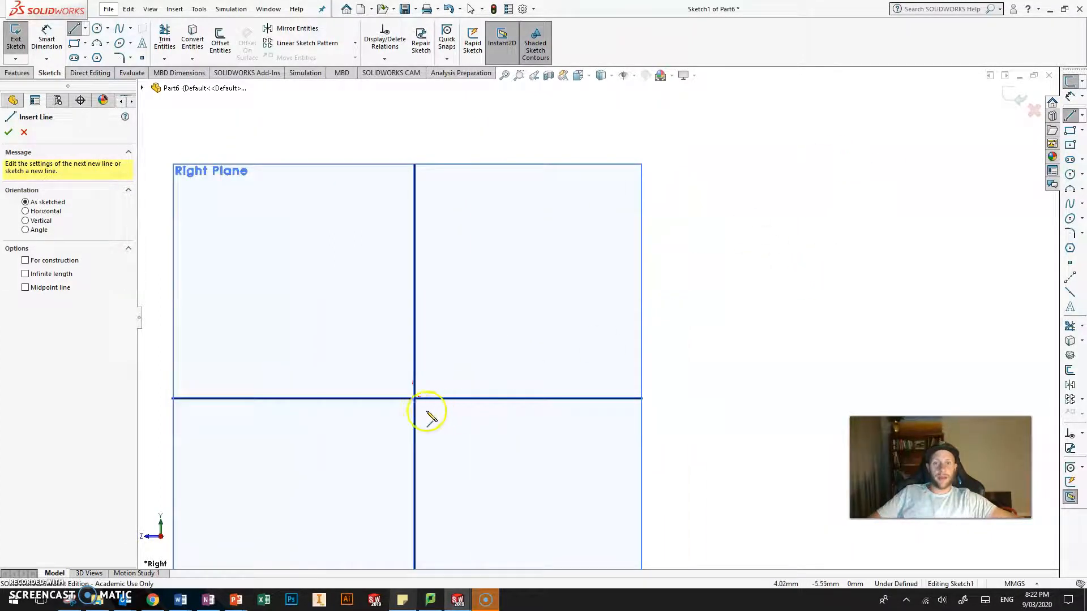
left_click(414, 398)
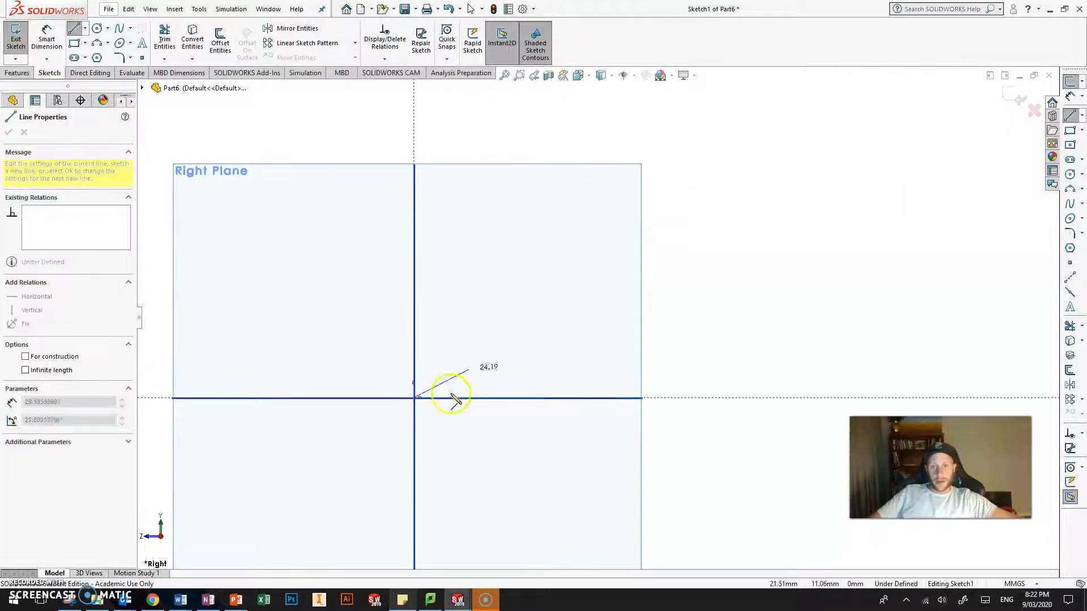
left_click(415, 254)
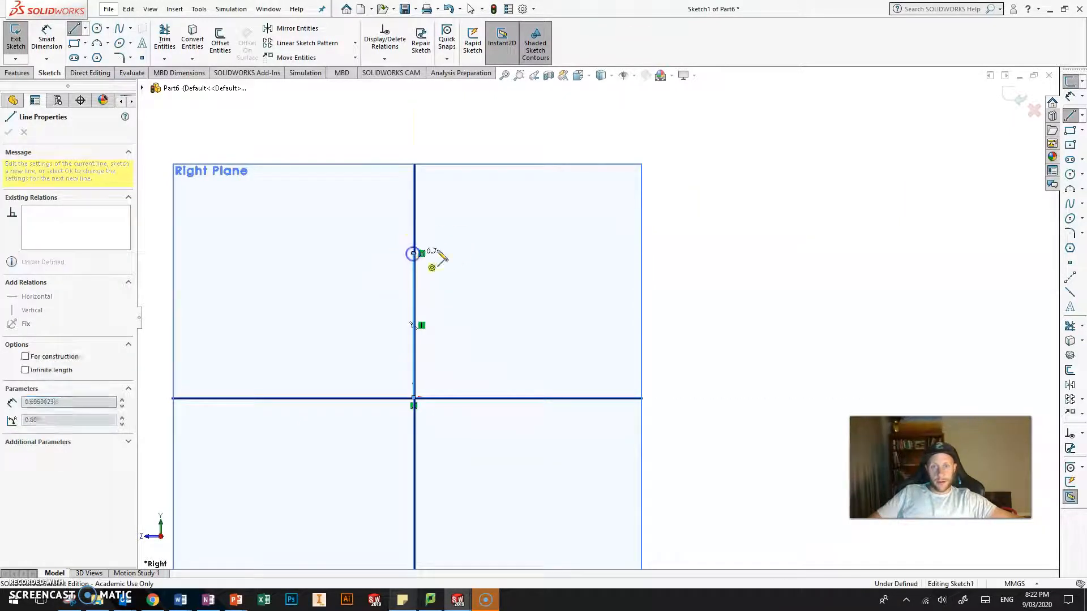
left_click(658, 253)
left_click(659, 183)
left_click(752, 183)
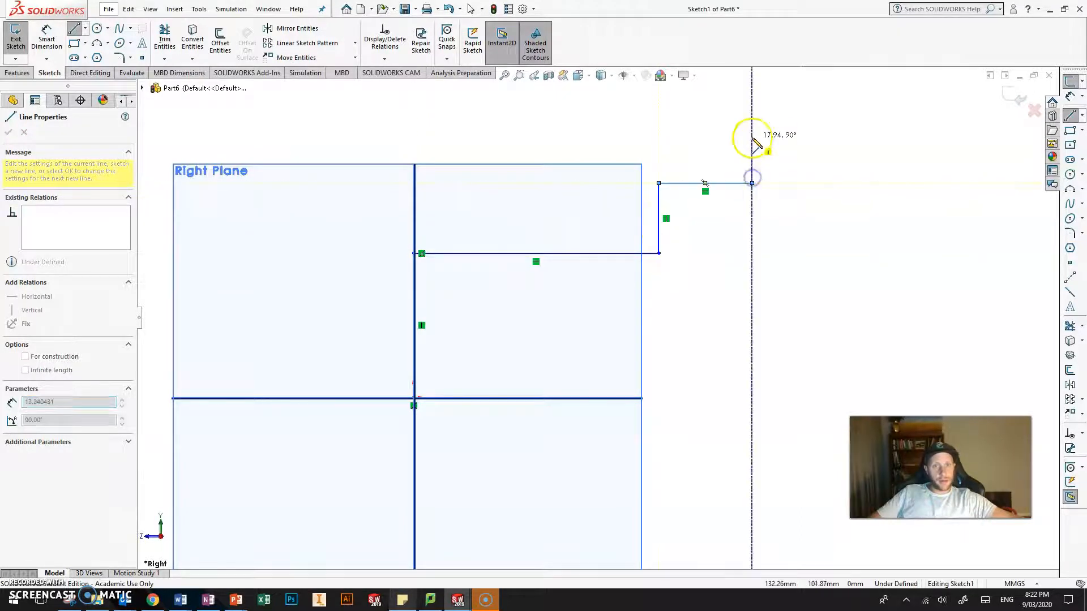
left_click(788, 138)
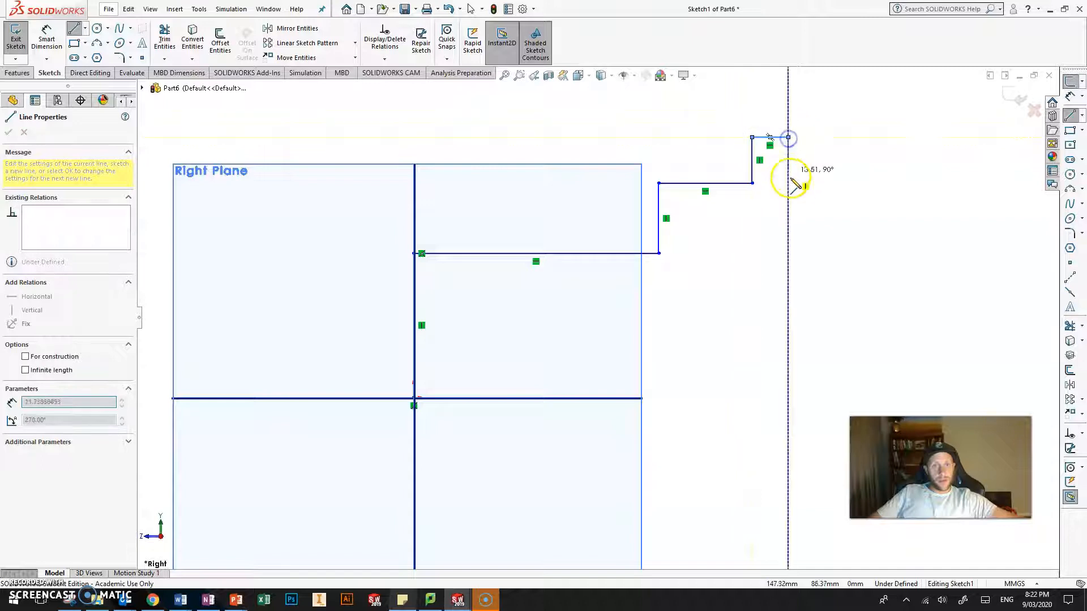
- Continue the profile with a vertical end line about 31 mm long, an inward recess line, a line down to the horizontal axis and one back to the origin
left_click(788, 215)
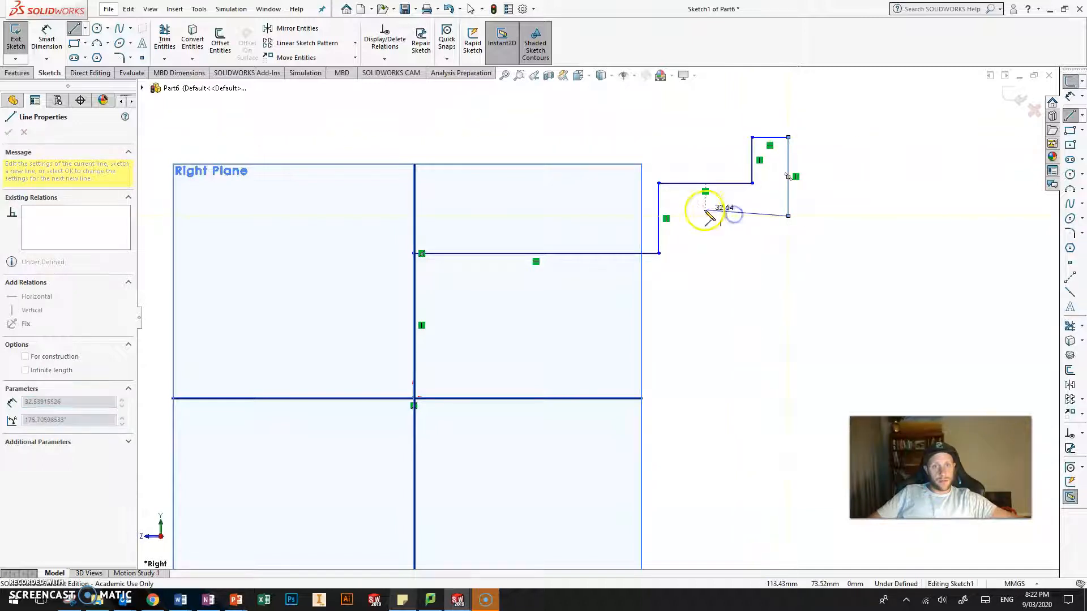
left_click(695, 216)
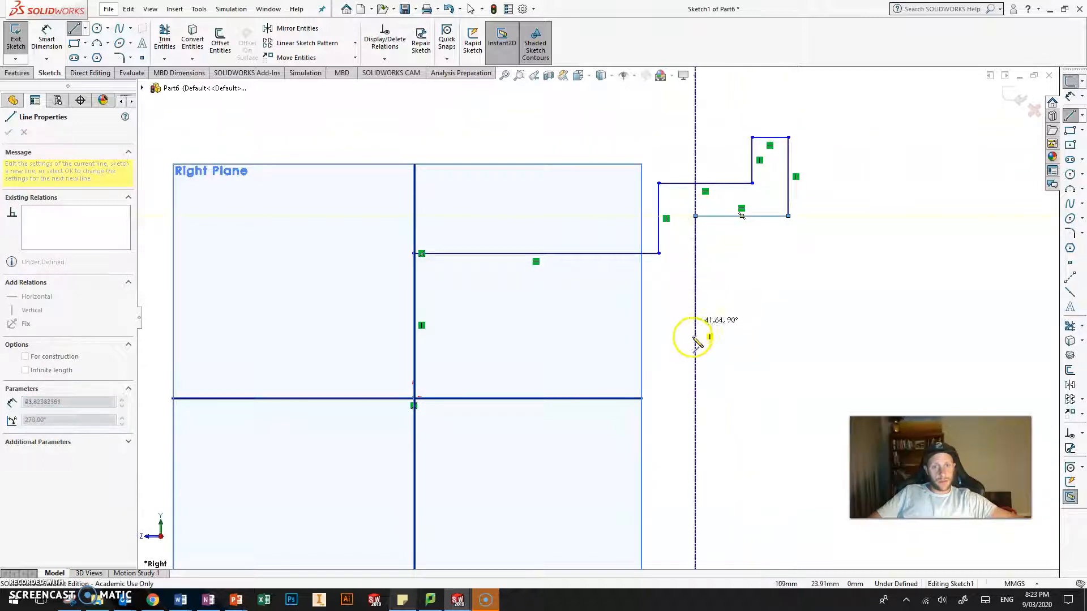
left_click(695, 398)
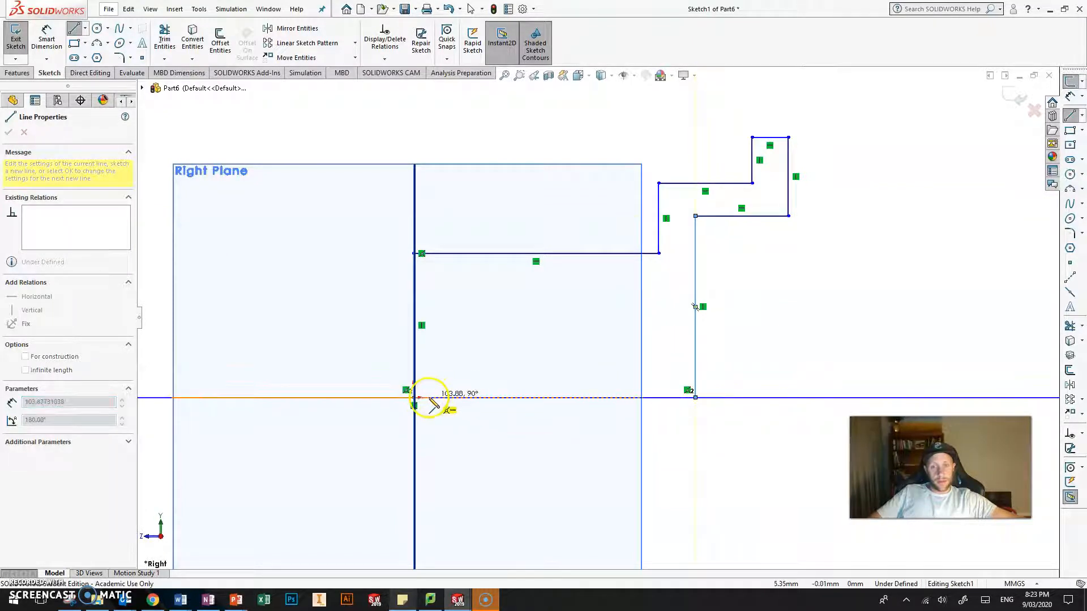
left_click(414, 398)
scroll(857, 287, "up", 1)
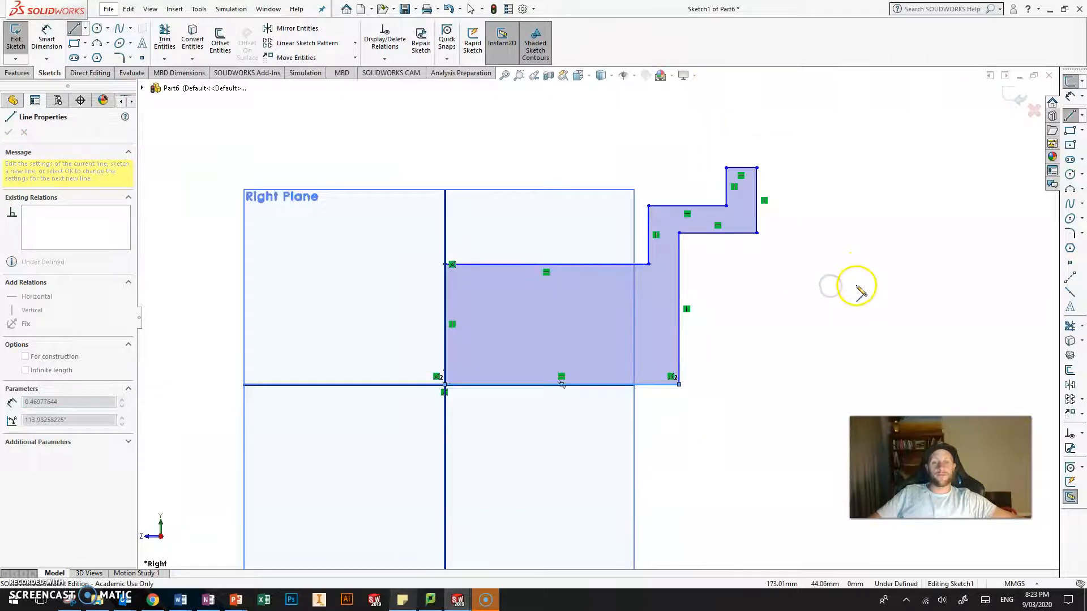
scroll(856, 287, "down", 1)
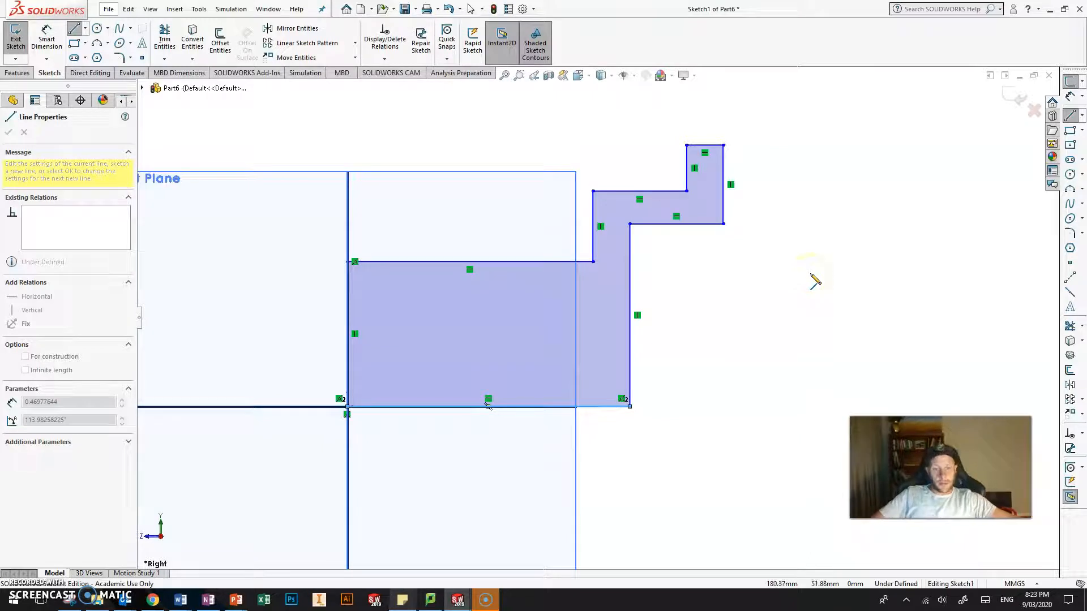
key("Escape")
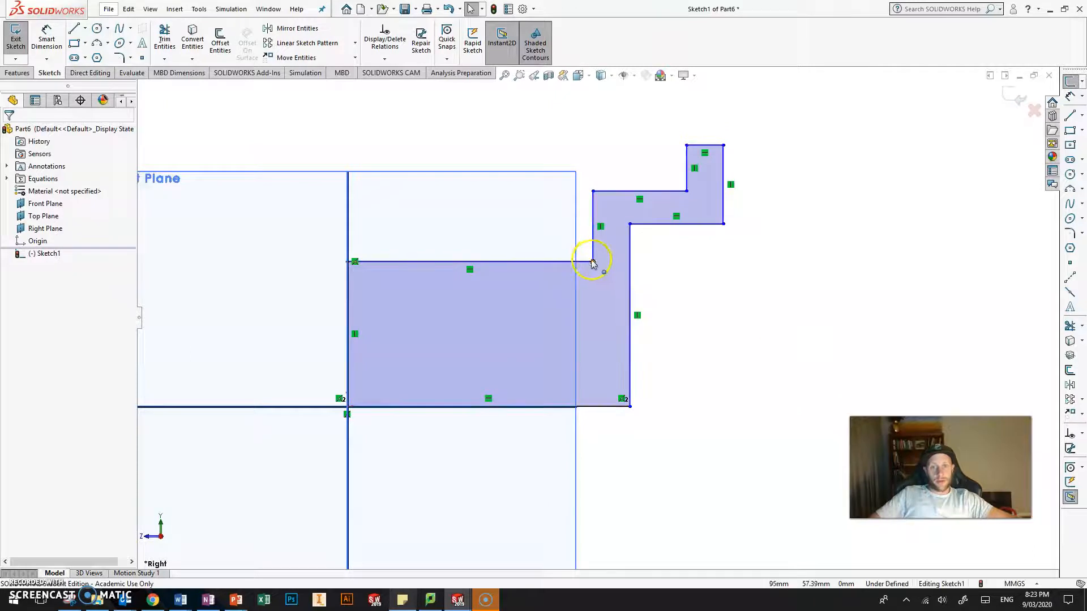
- Lower the long edge's step corner to about 42 mm above the origin and dimension the profile's overall length as 120 mm
mouse_move(593, 261)
left_mouse_down()
mouse_move(608, 301)
mouse_move(592, 338)
mouse_move(575, 318)
mouse_move(600, 296)
mouse_move(586, 299)
left_mouse_up()
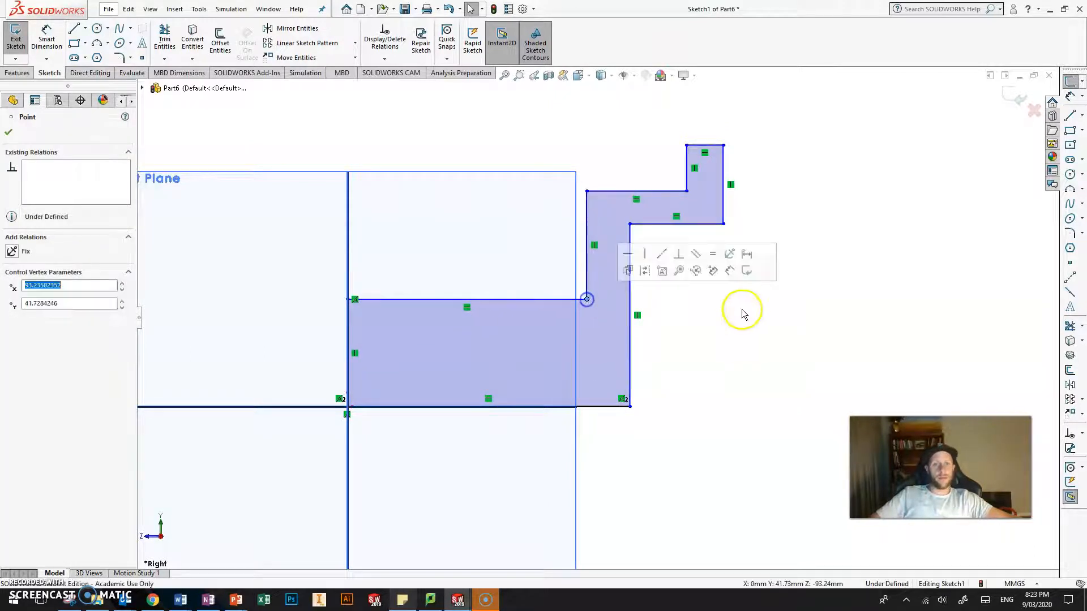
left_click(765, 188)
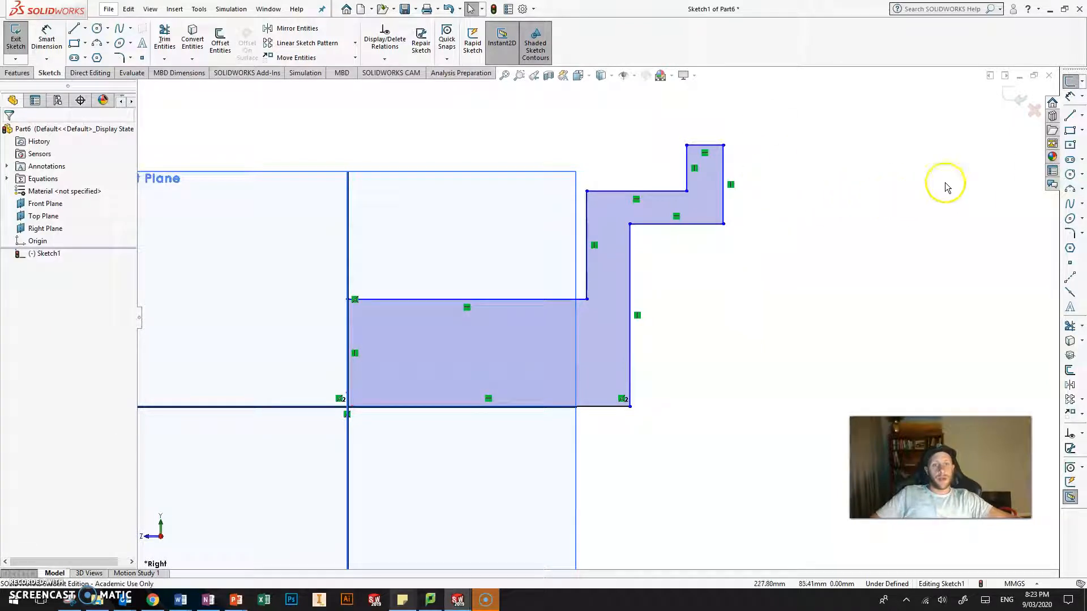
left_click(1071, 98)
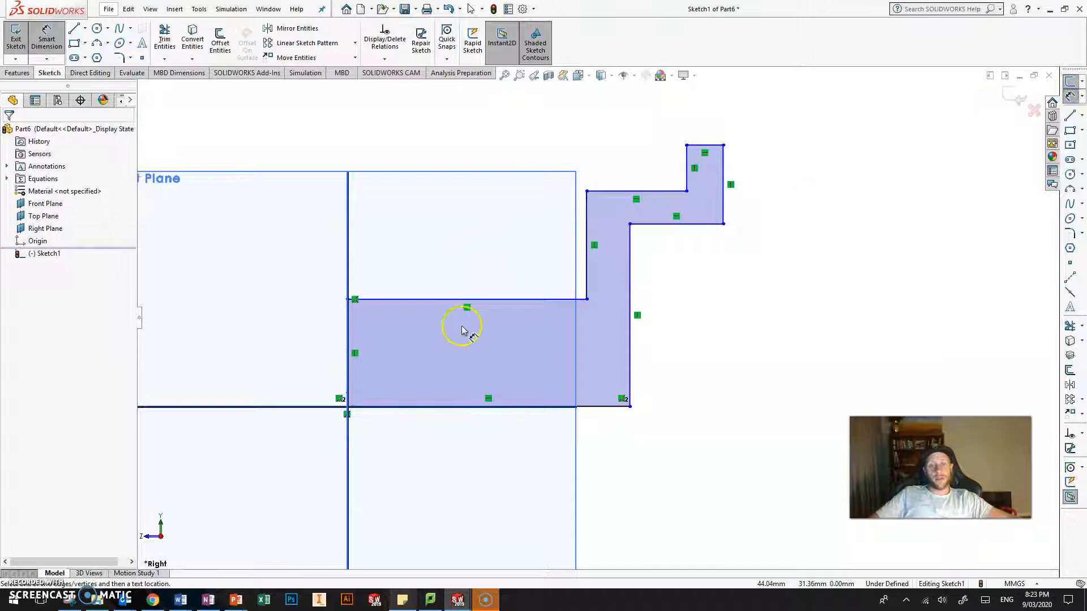
left_click(348, 324)
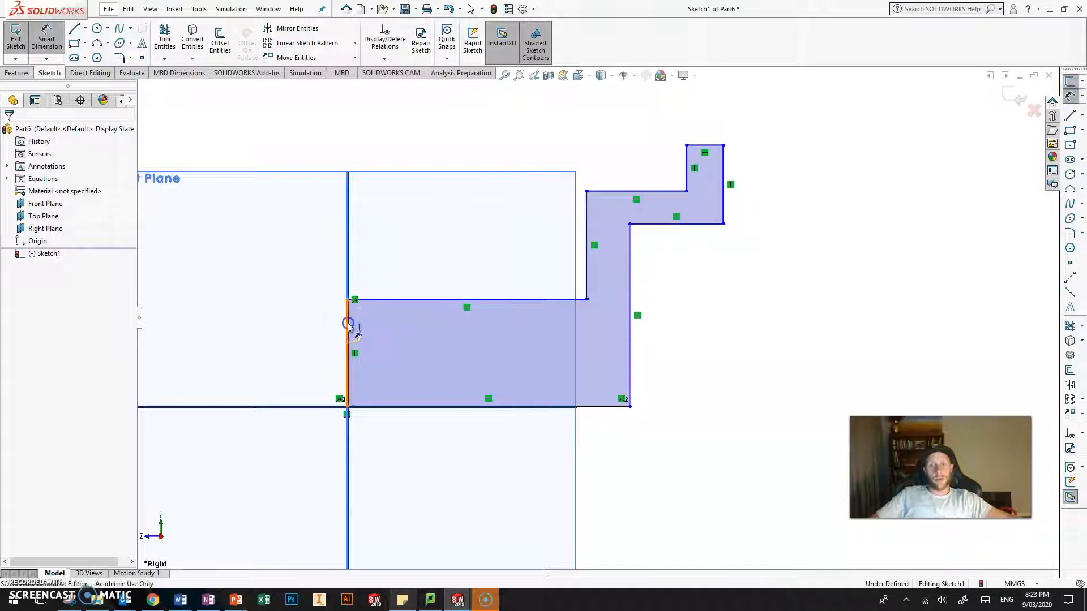
left_click(725, 170)
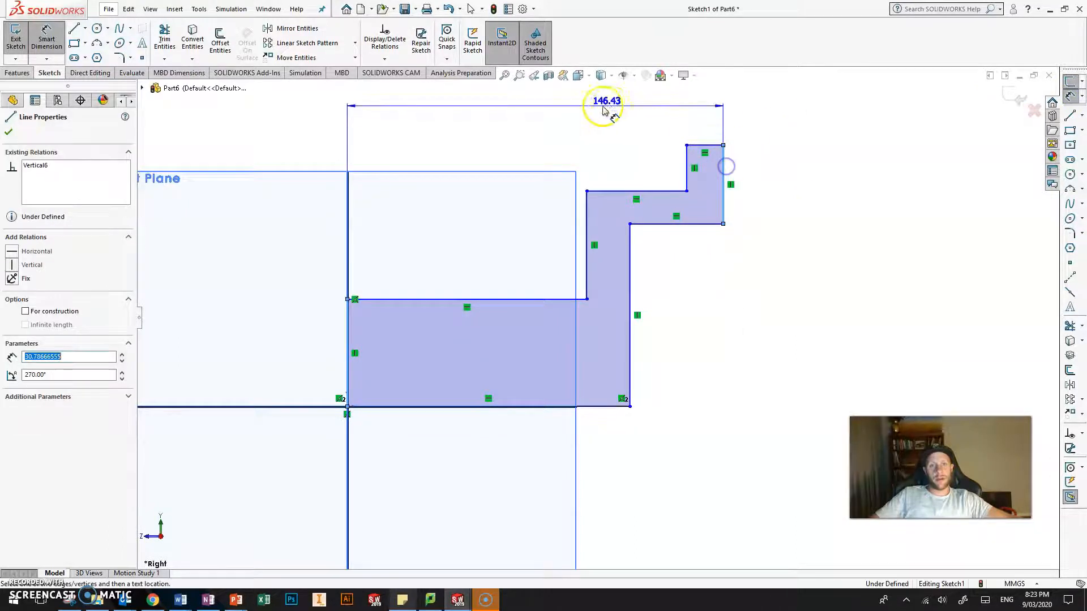
left_click(537, 113)
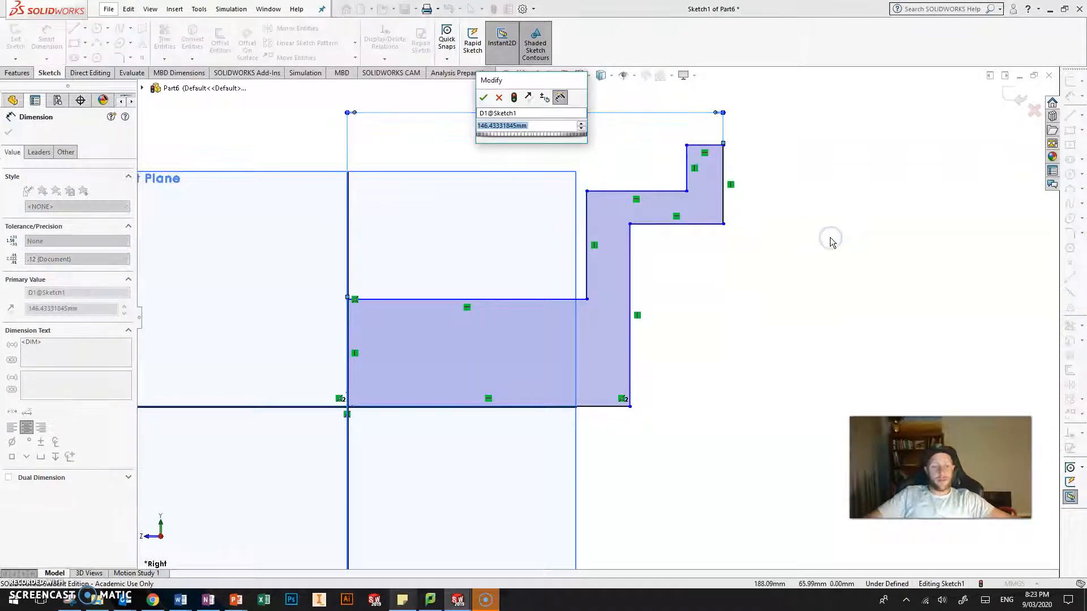
type("120")
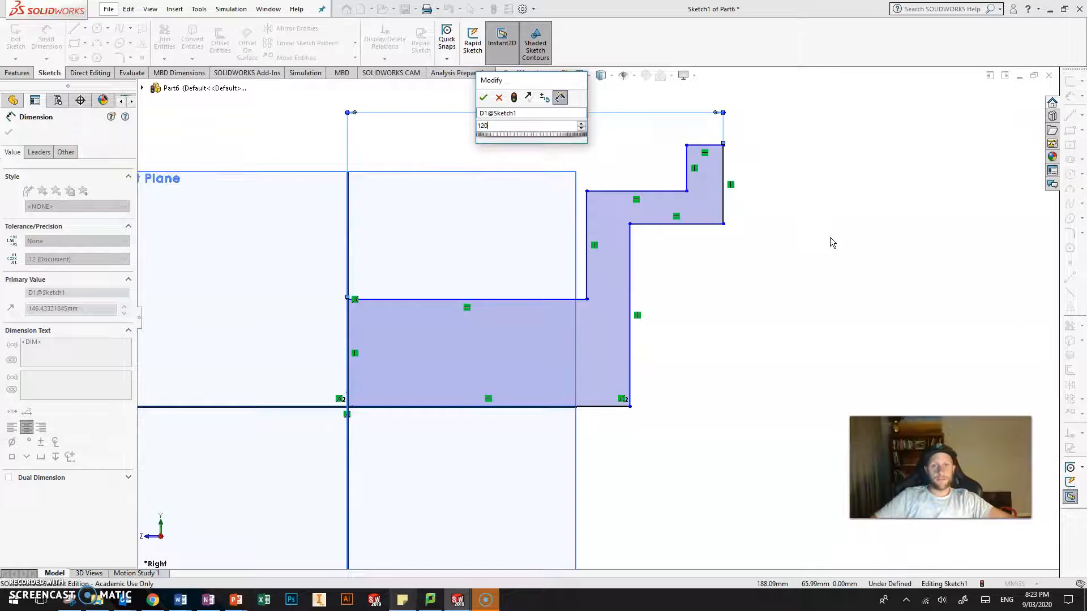
left_click(838, 244)
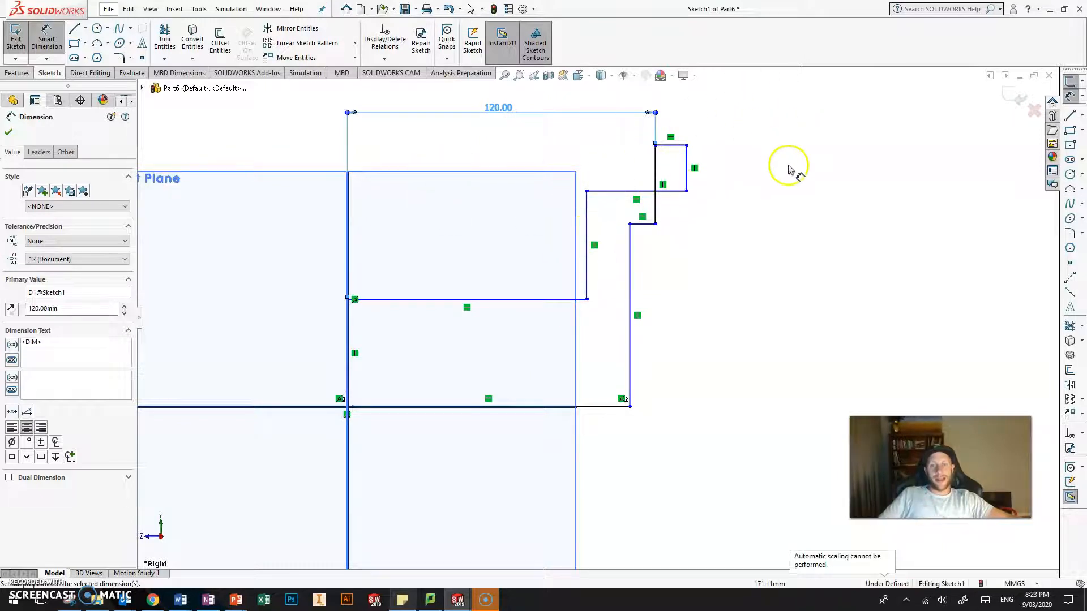
left_click(722, 247)
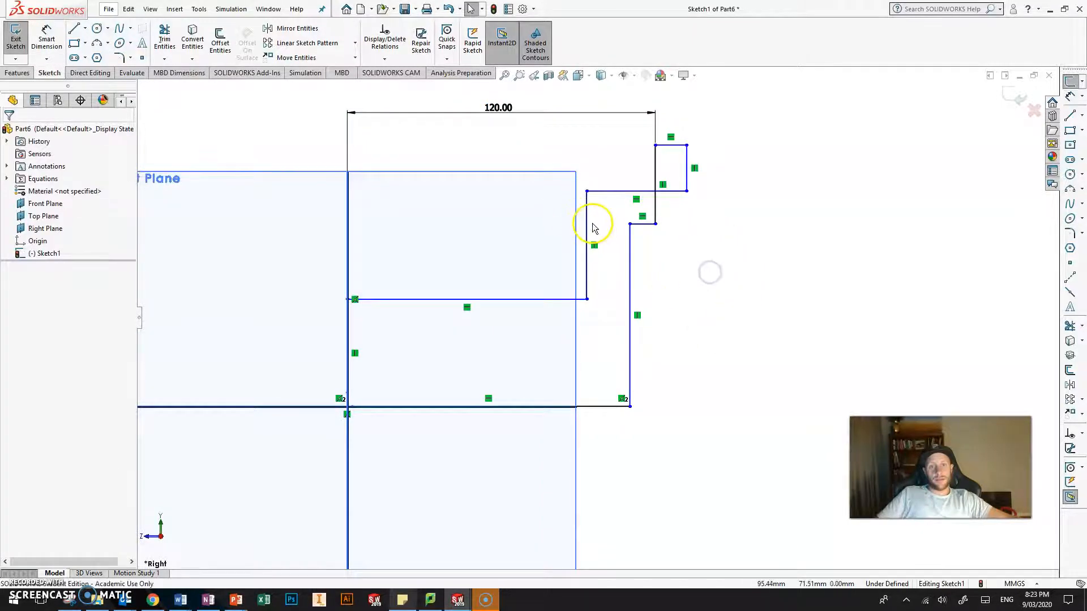
- Reposition the vertical edges of both outer steps inside the 120 mm length so the profile outline no longer crosses itself
left_click_drag(585, 222, 480, 236)
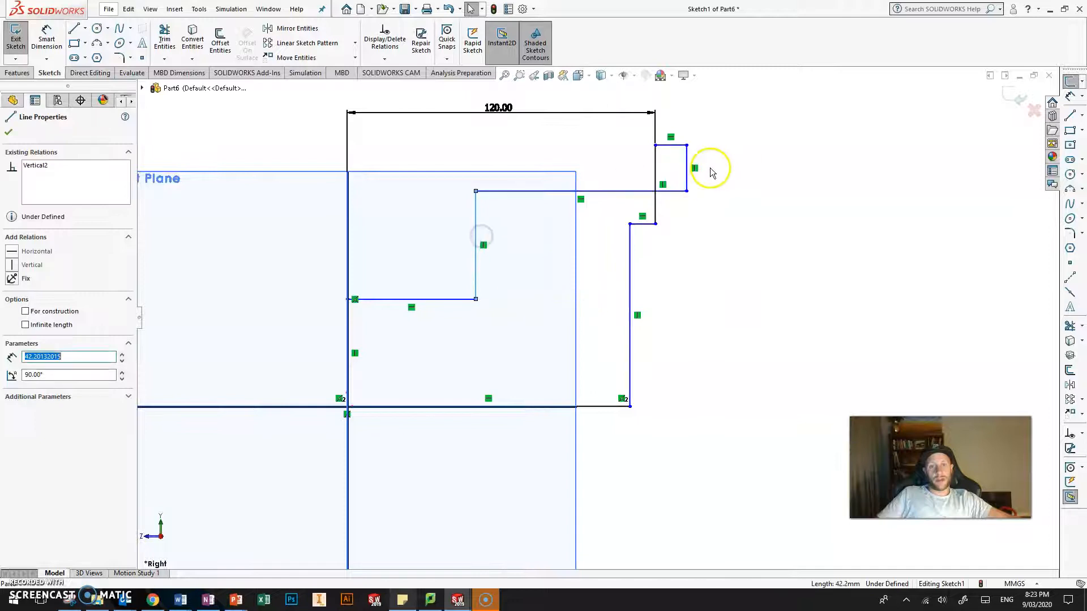
mouse_move(684, 163)
left_mouse_down()
mouse_move(558, 176)
mouse_move(625, 165)
left_mouse_up()
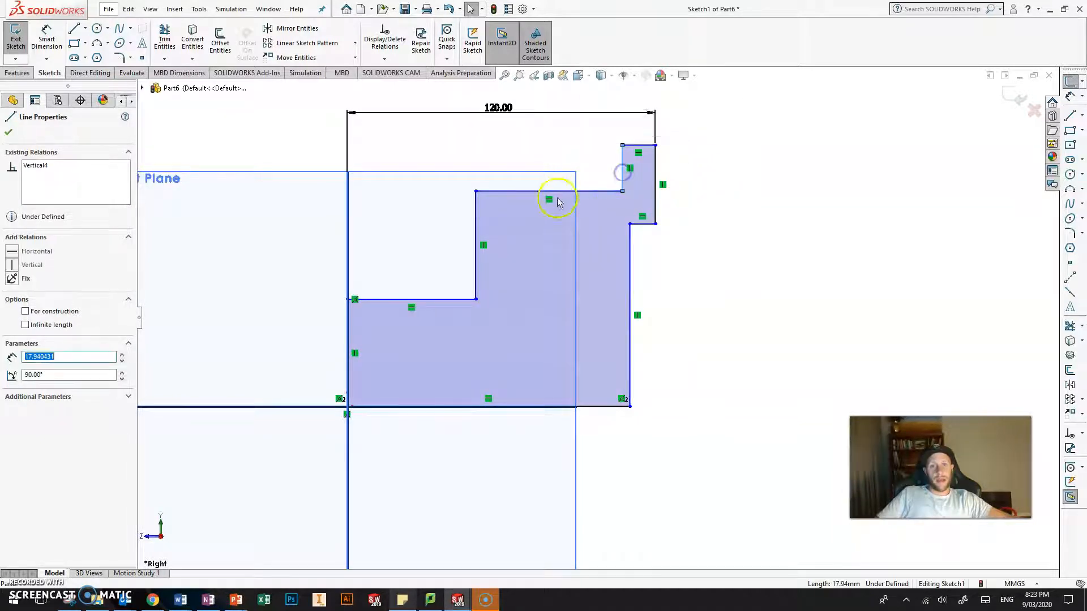
left_click_drag(474, 218, 538, 235)
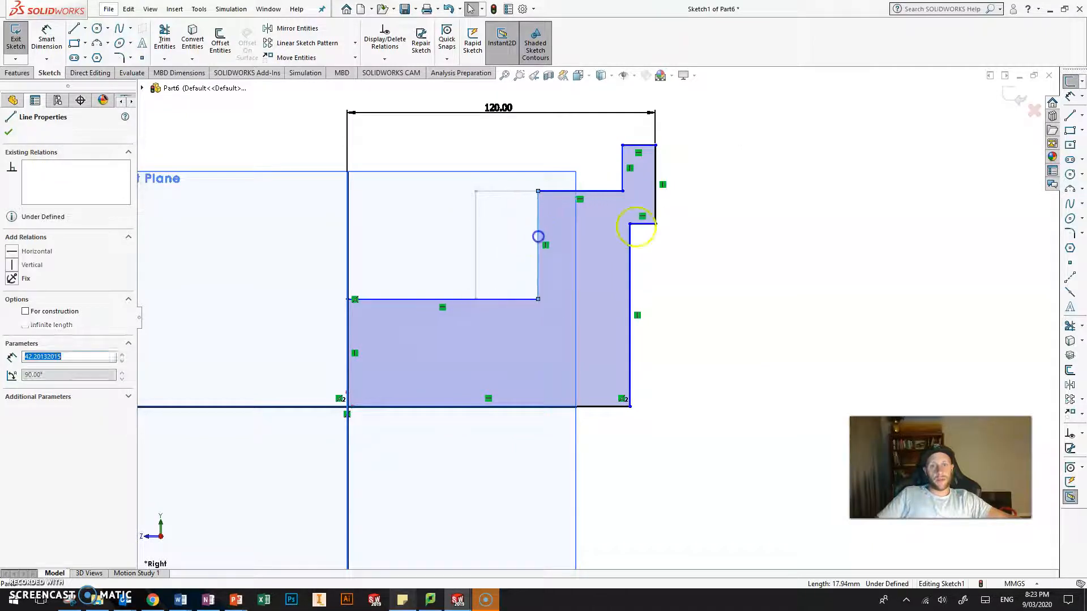
- Move the recess's vertical line inward to make the recess at the flanged end about 30 mm deep
left_click(628, 242)
left_click_drag(627, 242, 576, 236)
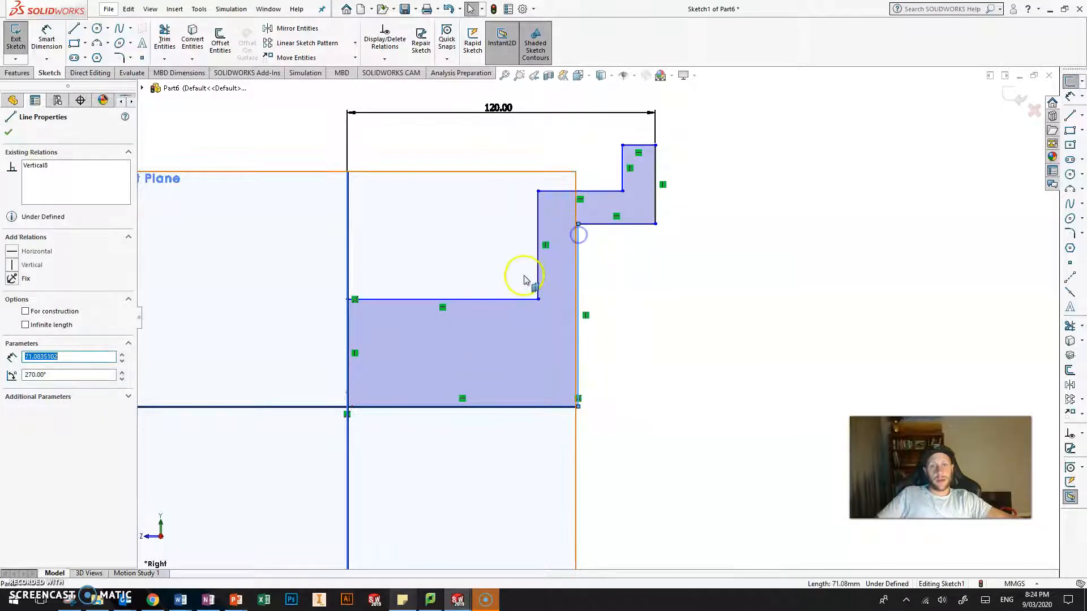
left_click(503, 263)
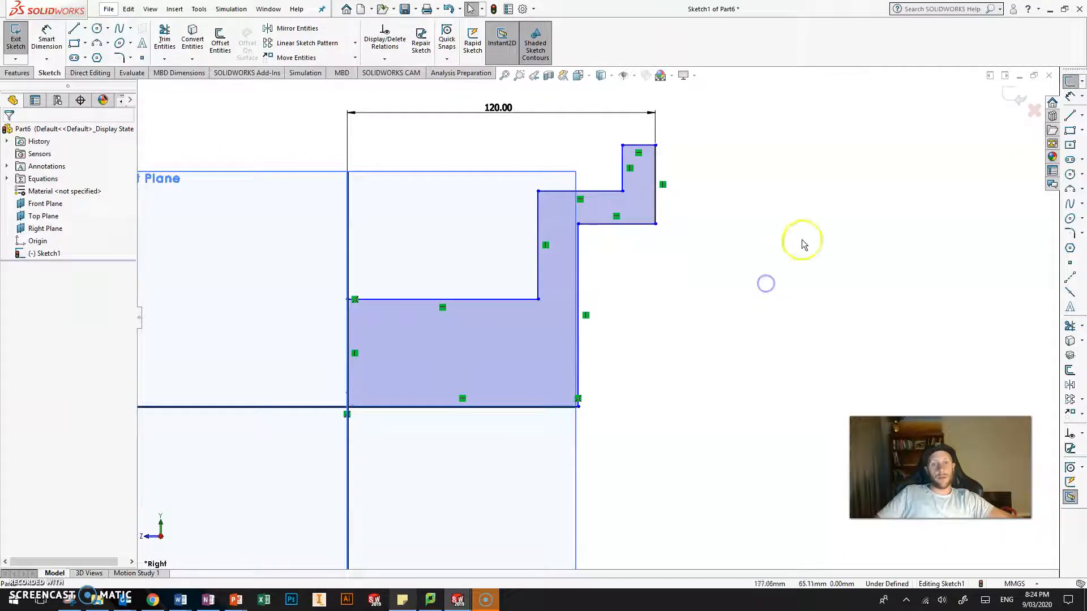
- Dimension the flange's width at the recessed end of the profile as 10 mm
left_click(1069, 95)
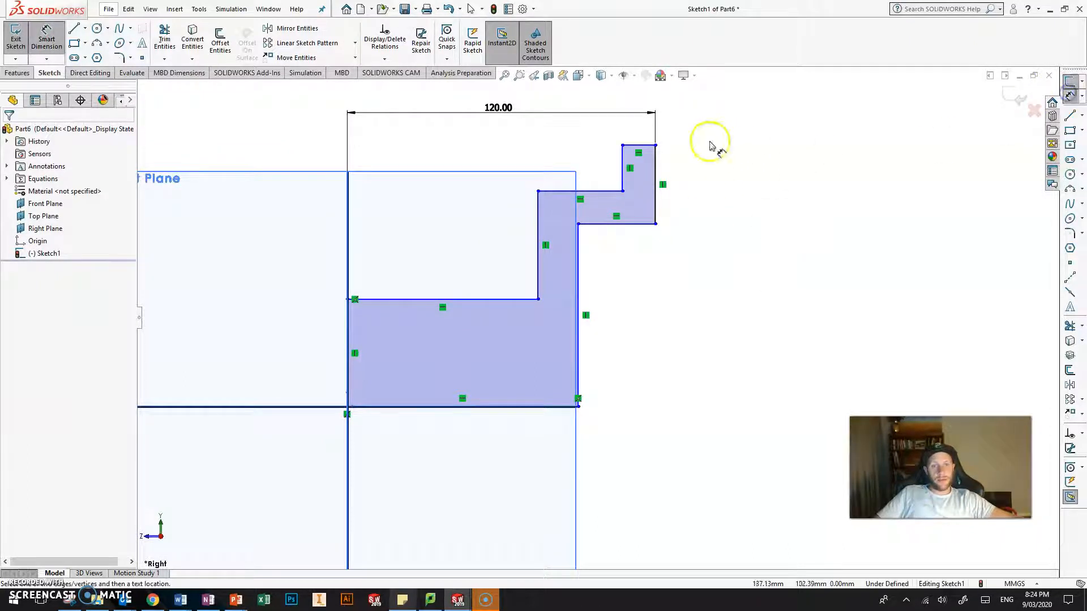
left_click(625, 170)
left_click(654, 169)
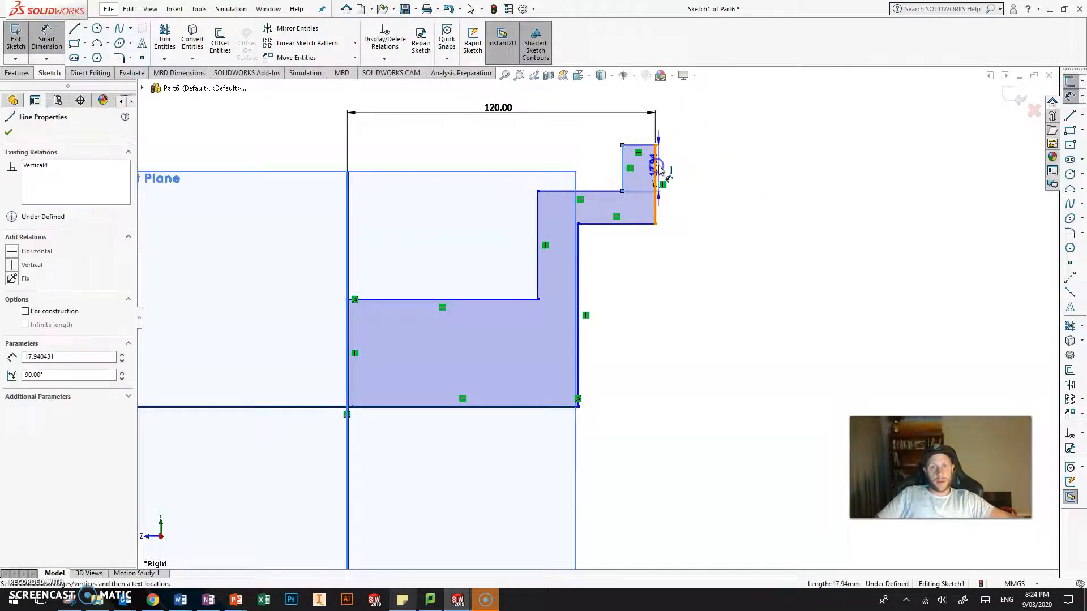
left_click(728, 126)
left_click(901, 192)
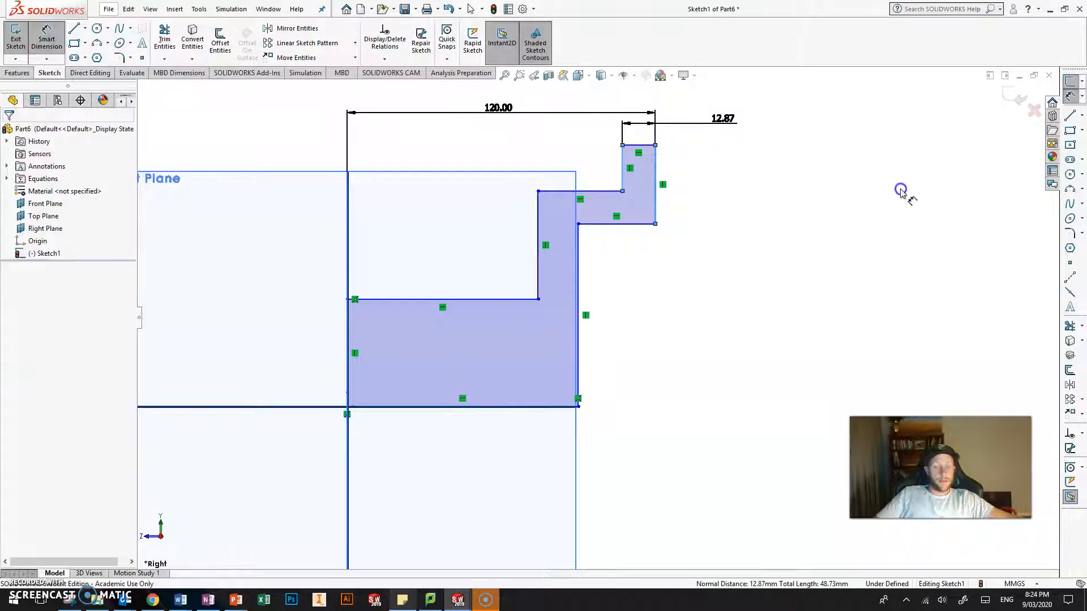
type("10")
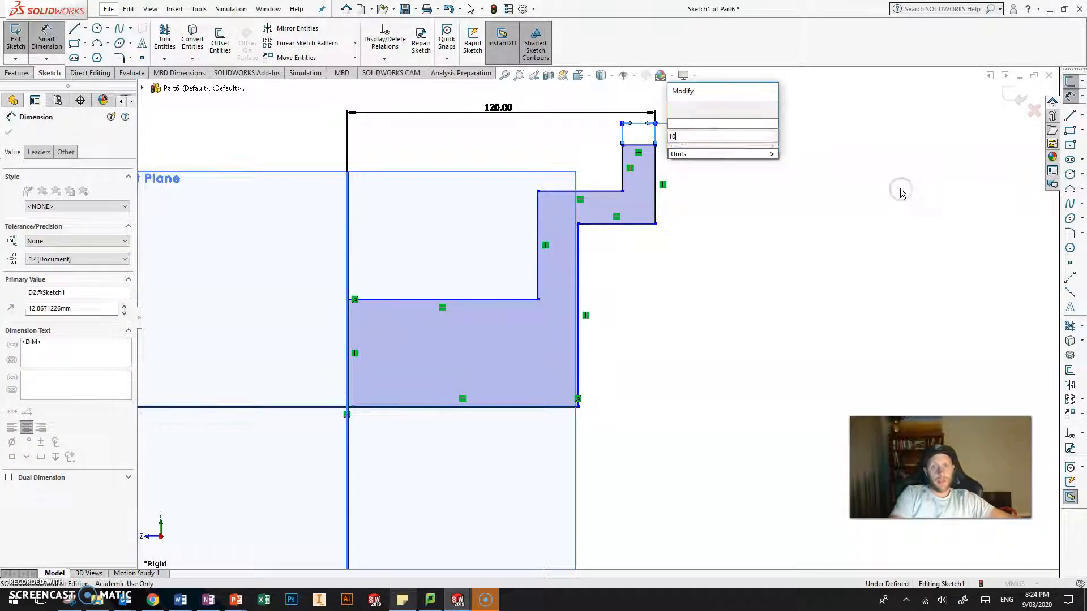
left_click(874, 195)
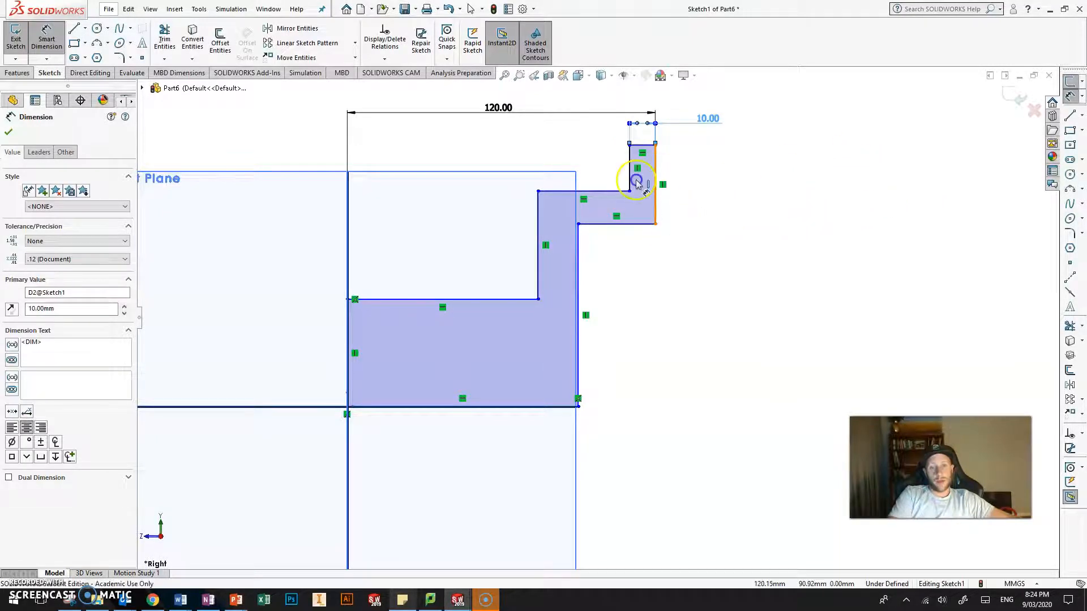
- Dimension the distance from the flange's end face to the middle step's vertical edge as 60 mm
left_click(538, 222)
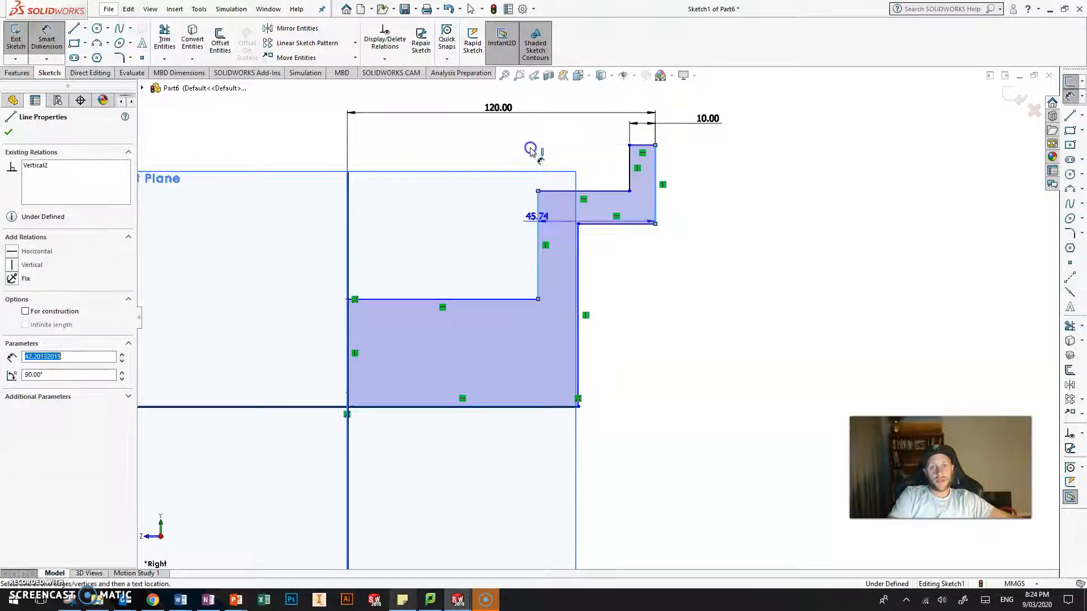
left_click(496, 146)
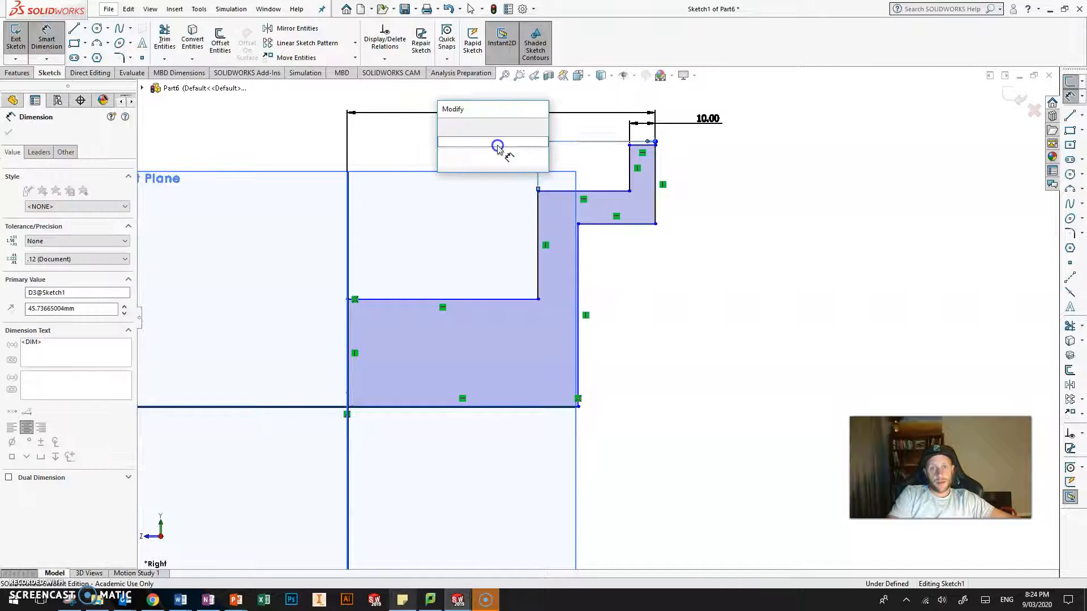
type("60")
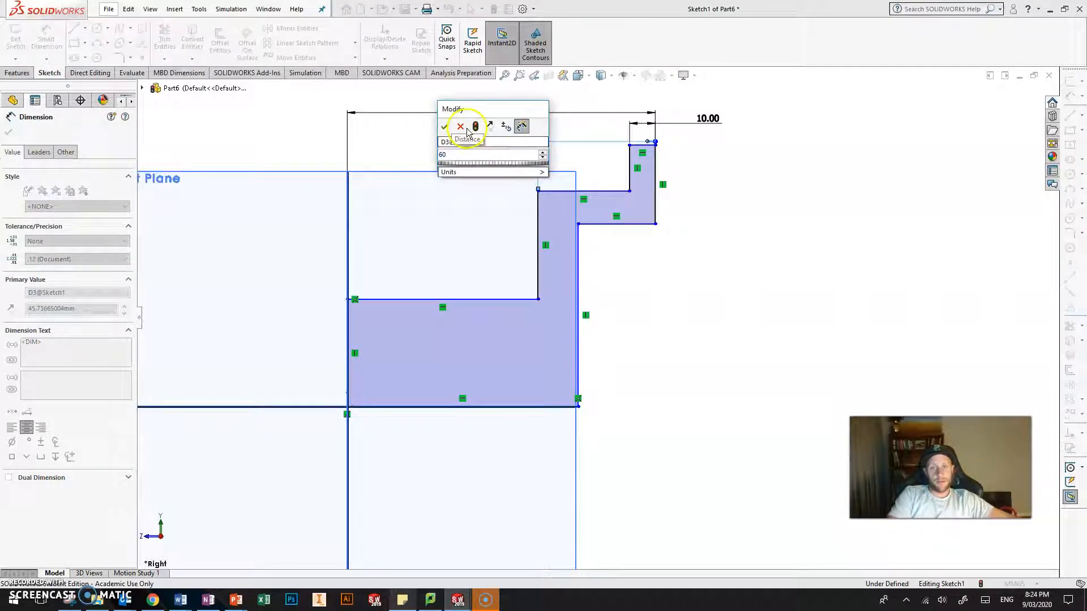
left_click(446, 128)
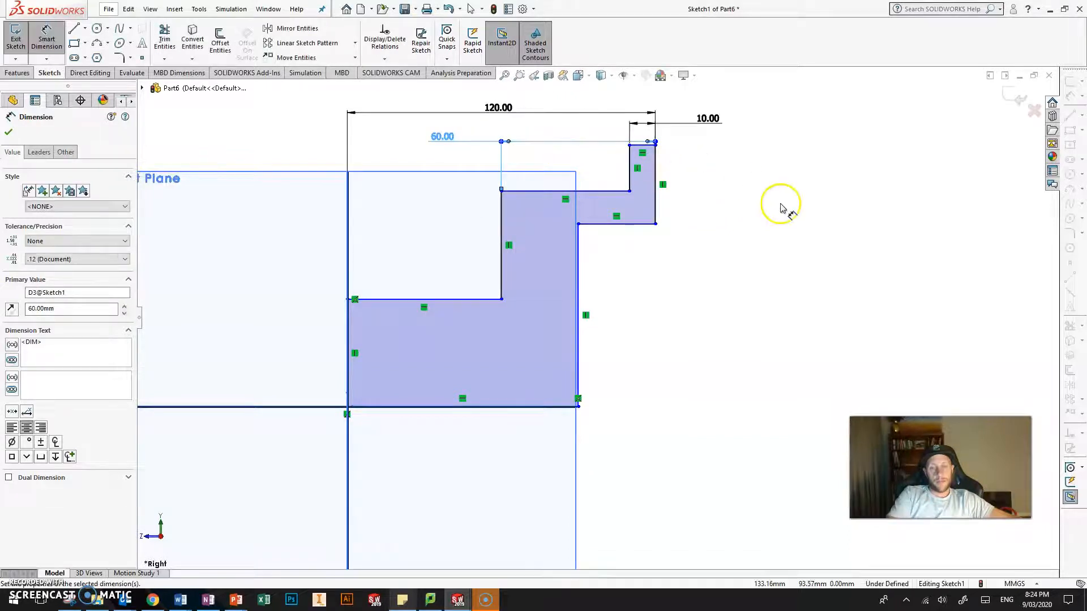
scroll(759, 158, "down", 1)
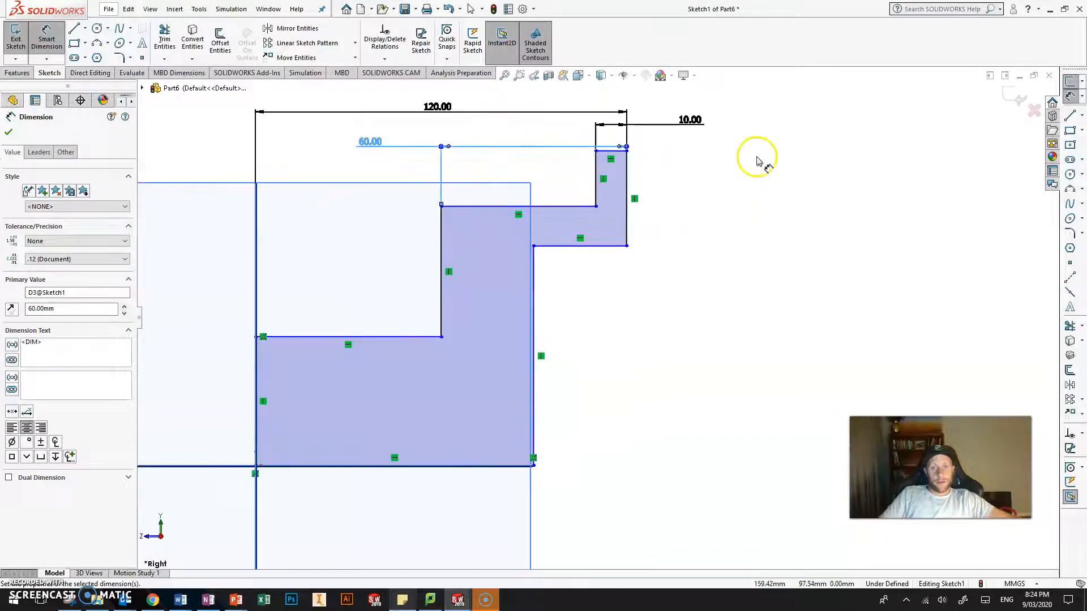
key("Escape")
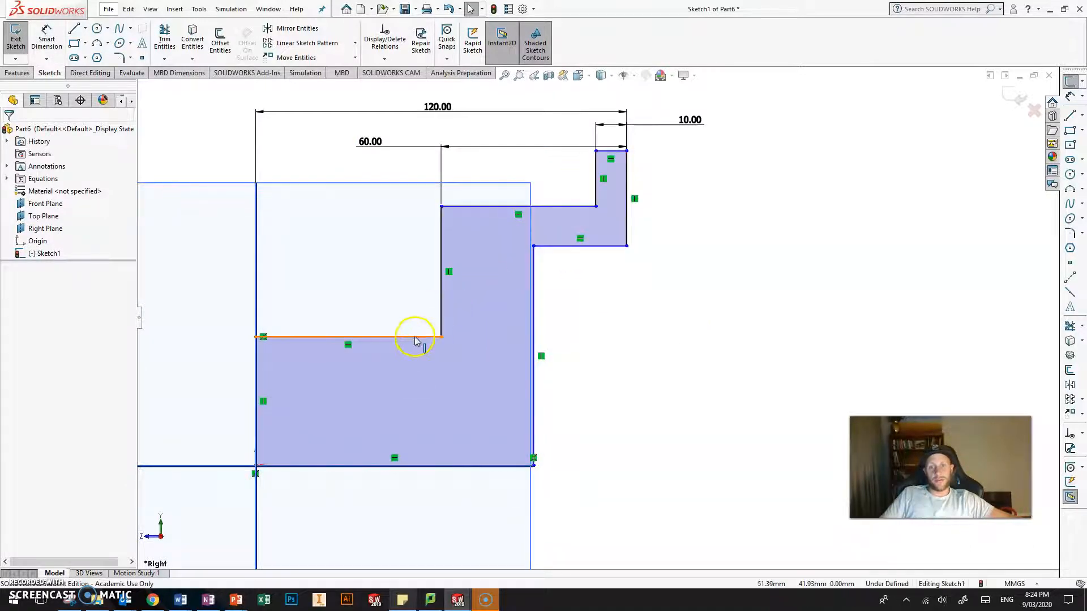
- Raise the profile's long edge slightly and lower the recess, middle-step and flange edges, with the flange edge about 77 mm above the horizontal axis
mouse_move(412, 323)
left_mouse_down()
mouse_move(405, 287)
mouse_move(392, 327)
left_mouse_up()
left_click(560, 282)
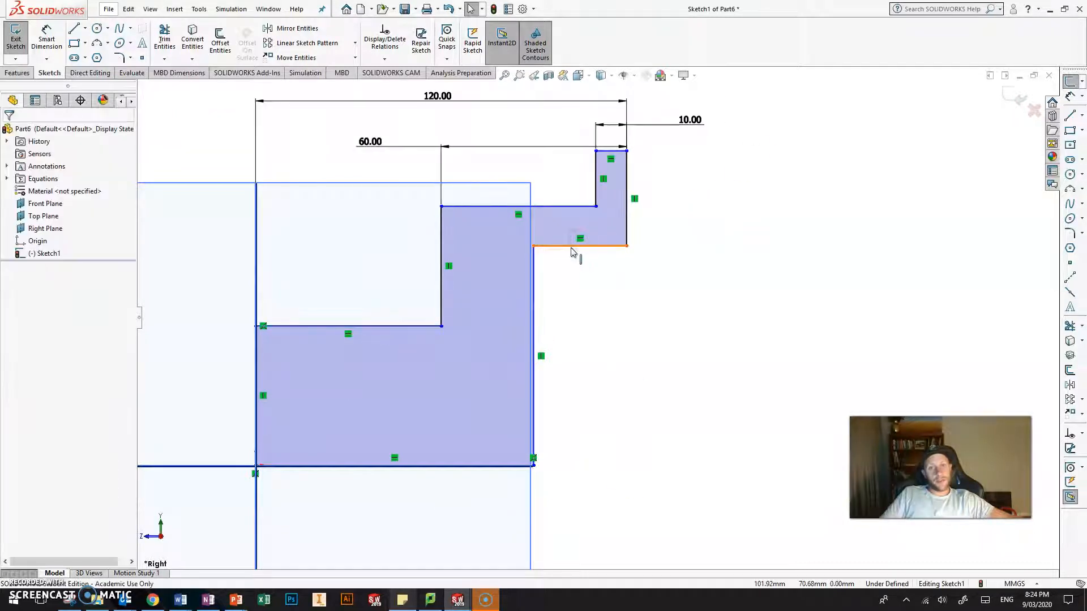
left_click(576, 247)
left_click_drag(572, 345, 568, 301)
left_click_drag(526, 207, 515, 262)
left_click(614, 176)
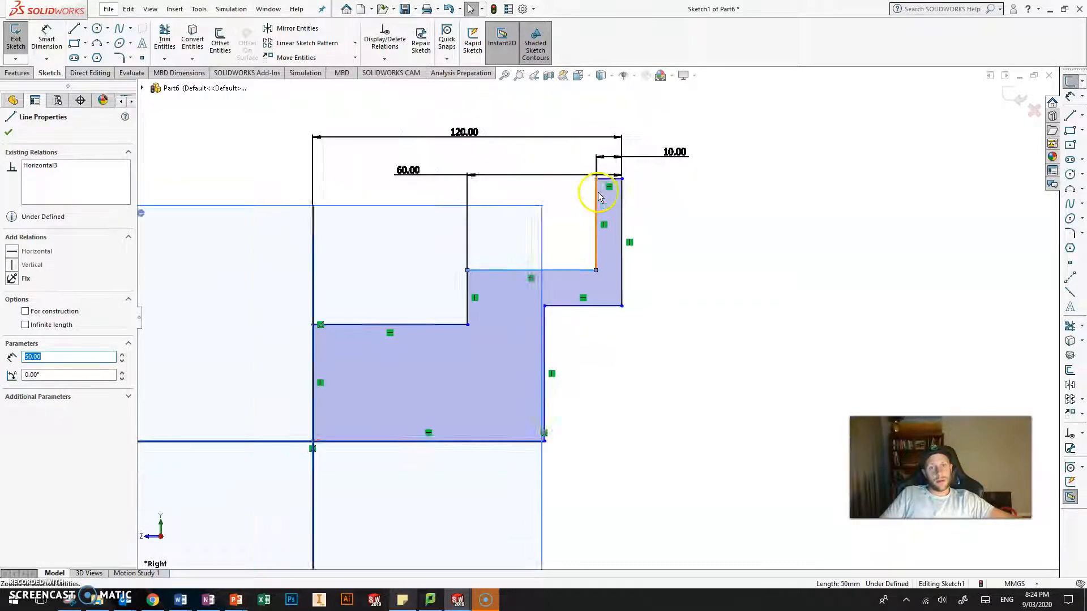
left_click_drag(614, 189, 613, 281)
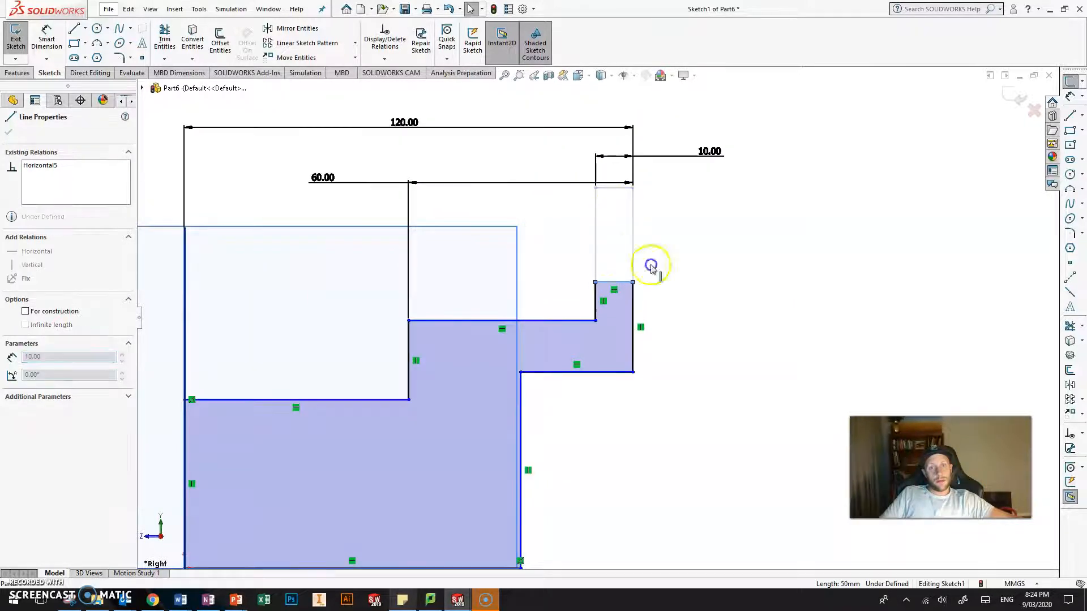
left_click(718, 260)
- Draw a horizontal centerline about 95 mm long, extending outward along the axis from the profile's lower recess corner
scroll(668, 320, "up", 3)
scroll(650, 329, "down", 2)
scroll(569, 498, "up", 2)
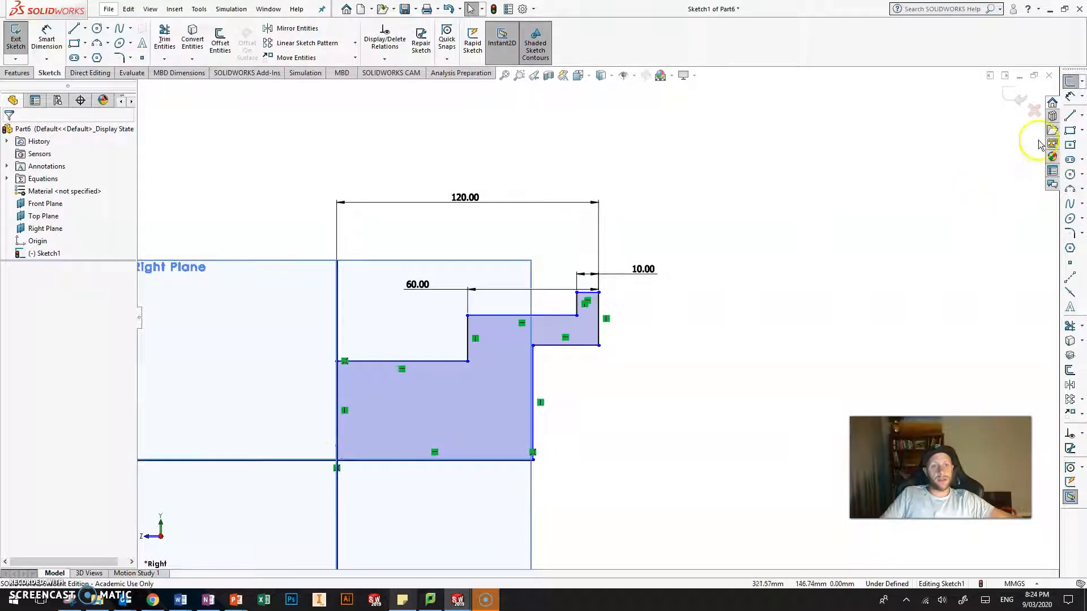
left_click(1082, 118)
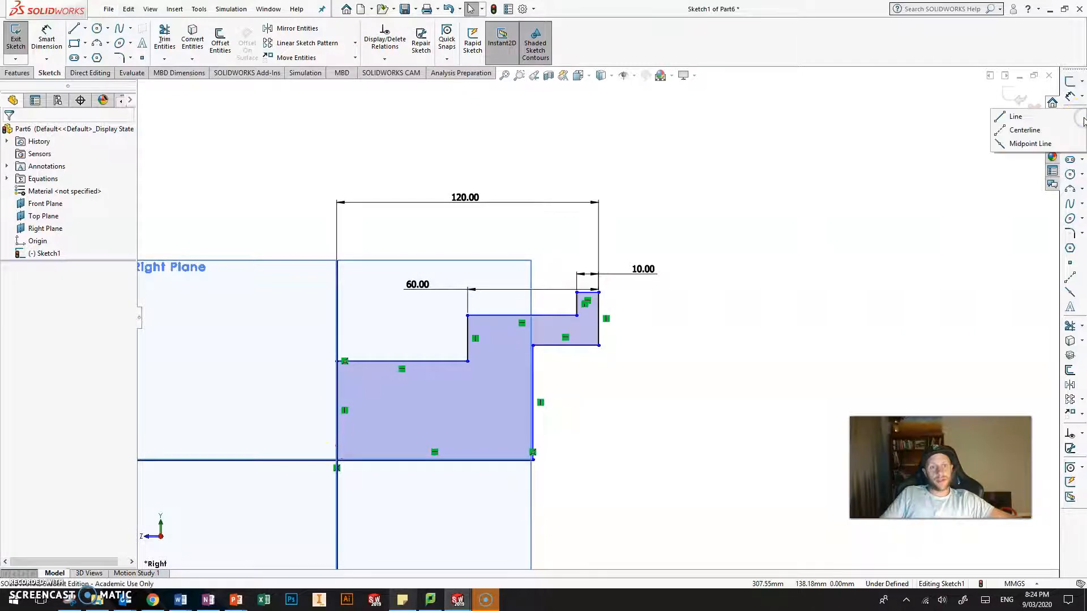
left_click(1034, 132)
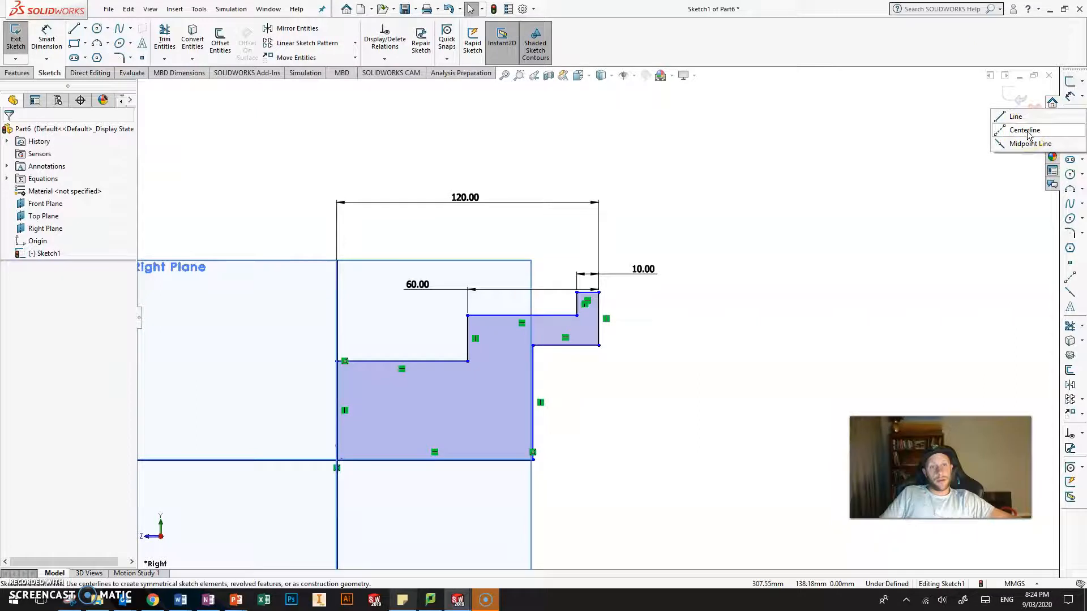
left_click(1028, 131)
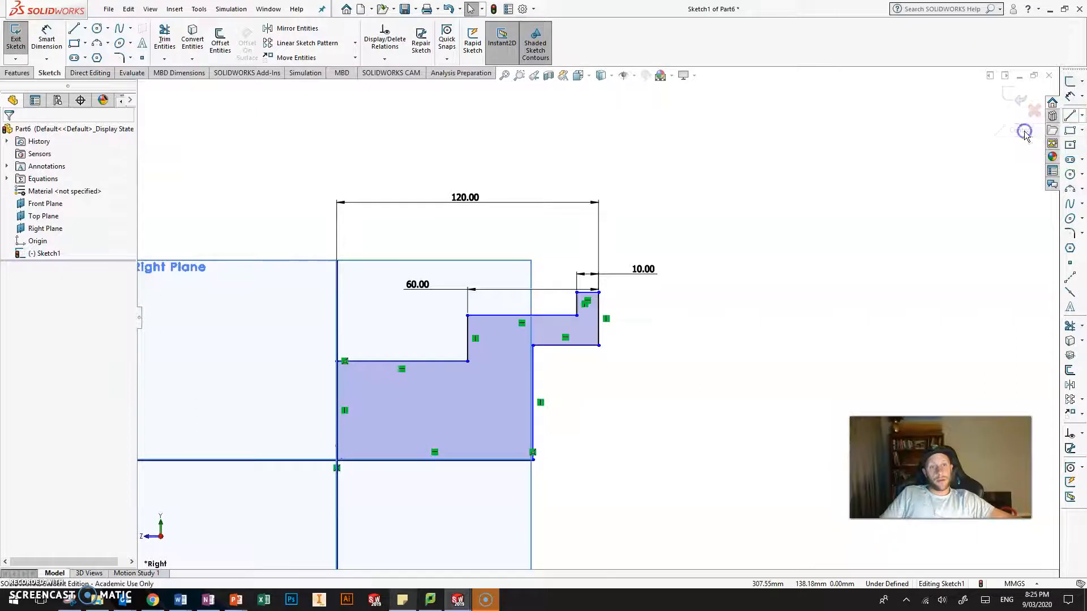
left_click(532, 459)
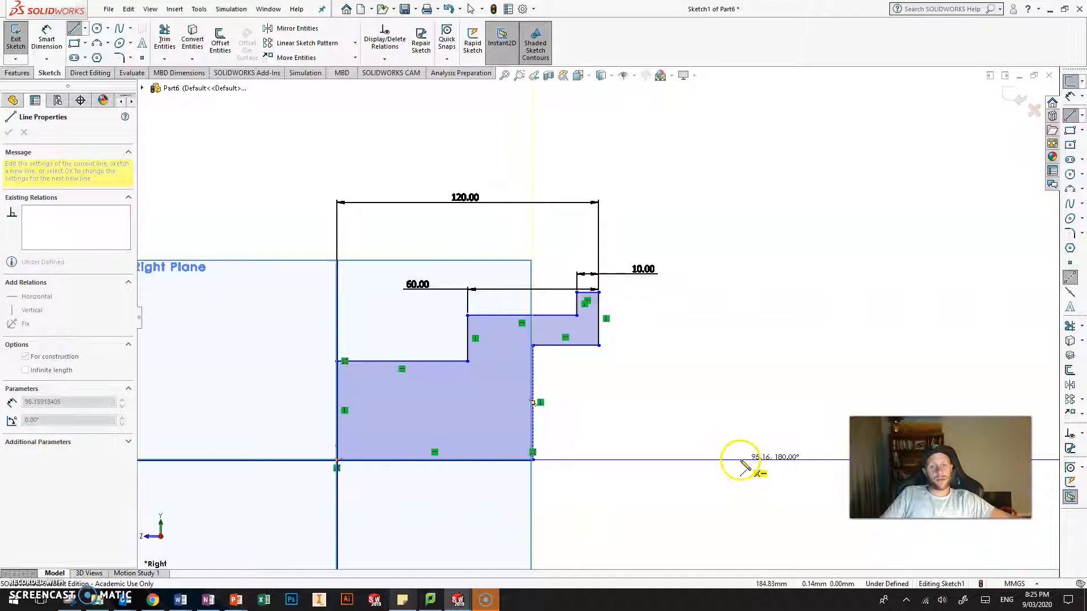
left_click(740, 460)
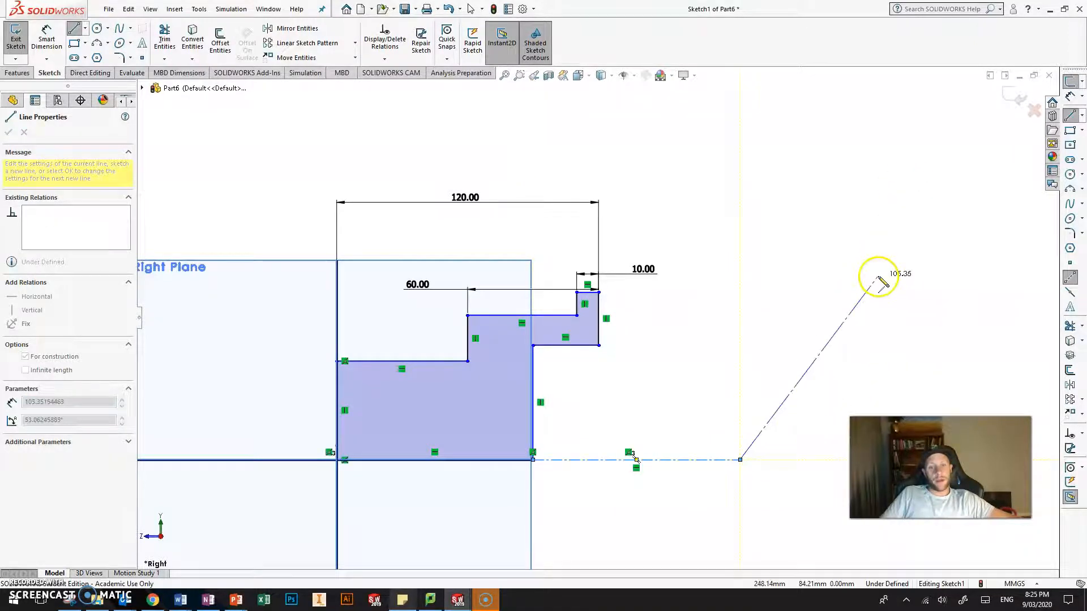
key("Escape")
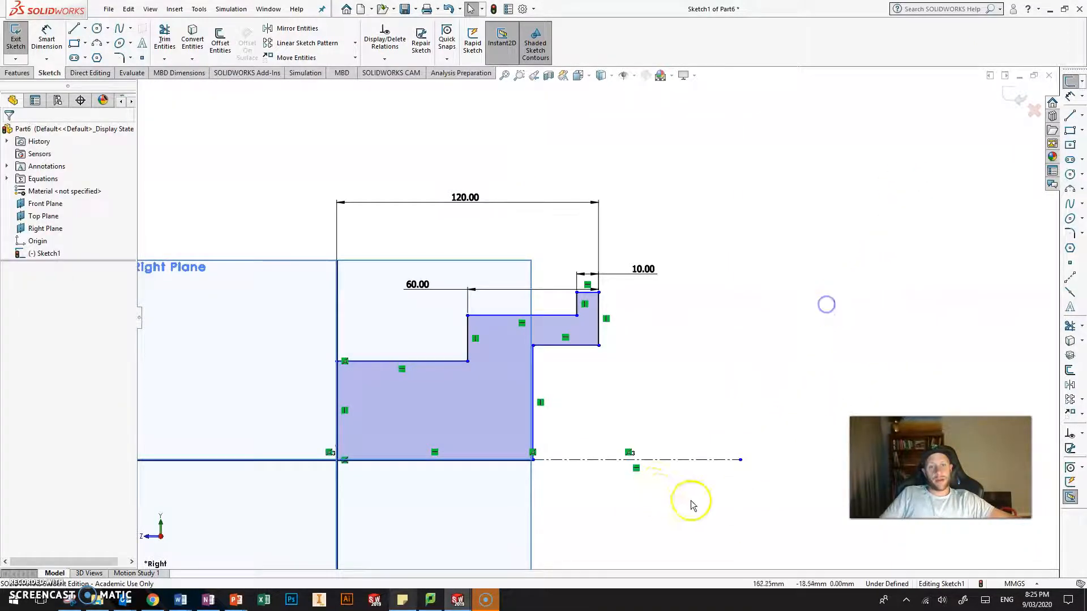
- Dimension the flange's diameter as 120 mm, measured from its outer edge across the centerline
scroll(693, 504, "down", 3)
scroll(600, 320, "up", 2)
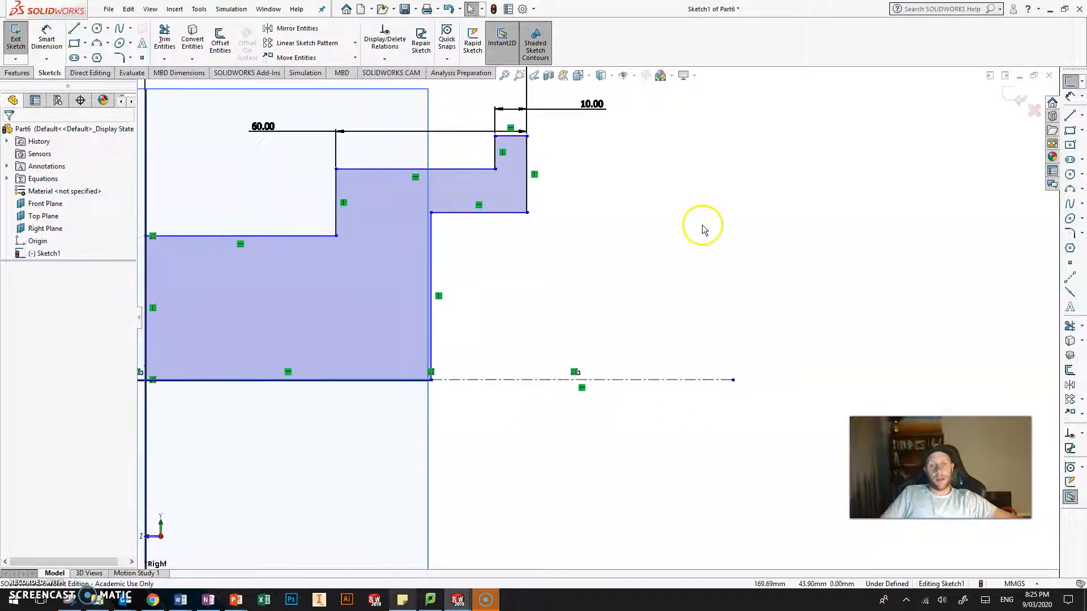
scroll(770, 259, "up", 1)
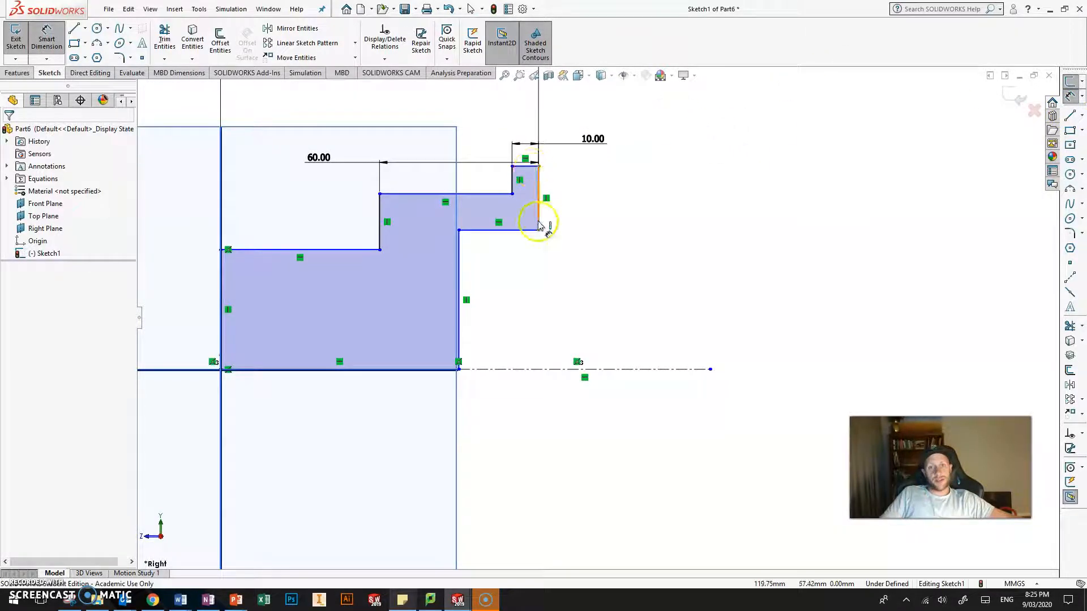
scroll(532, 170, "down", 2)
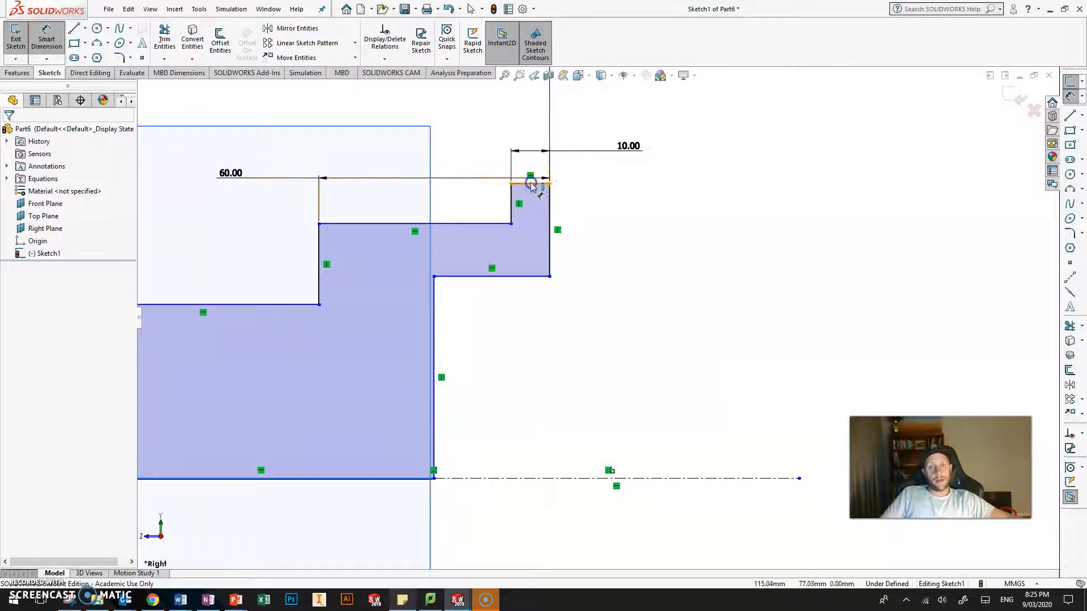
left_click(530, 183)
scroll(657, 213, "up", 3)
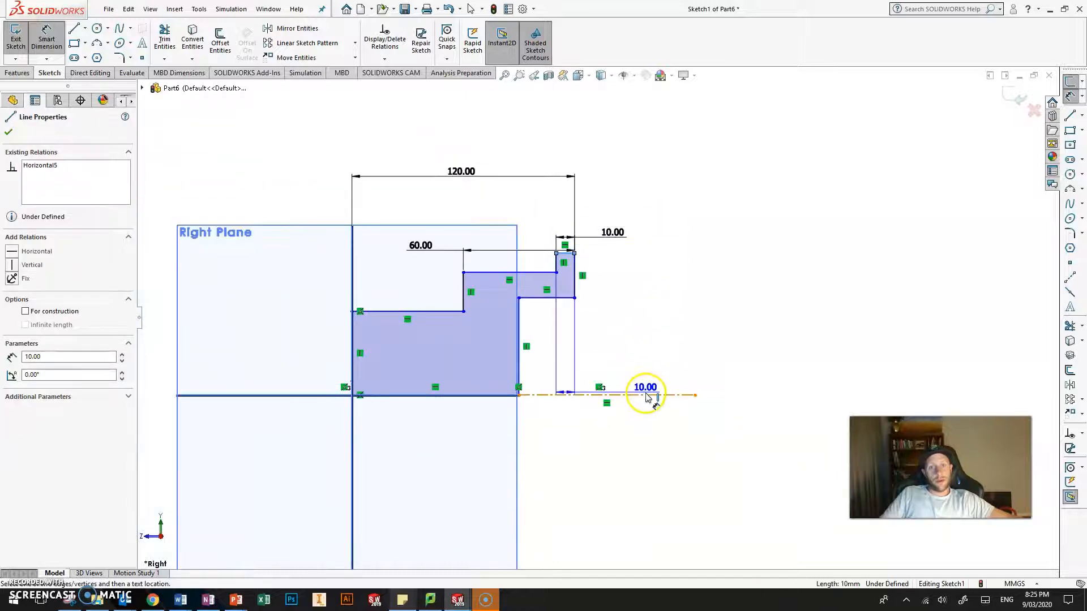
left_click(646, 395)
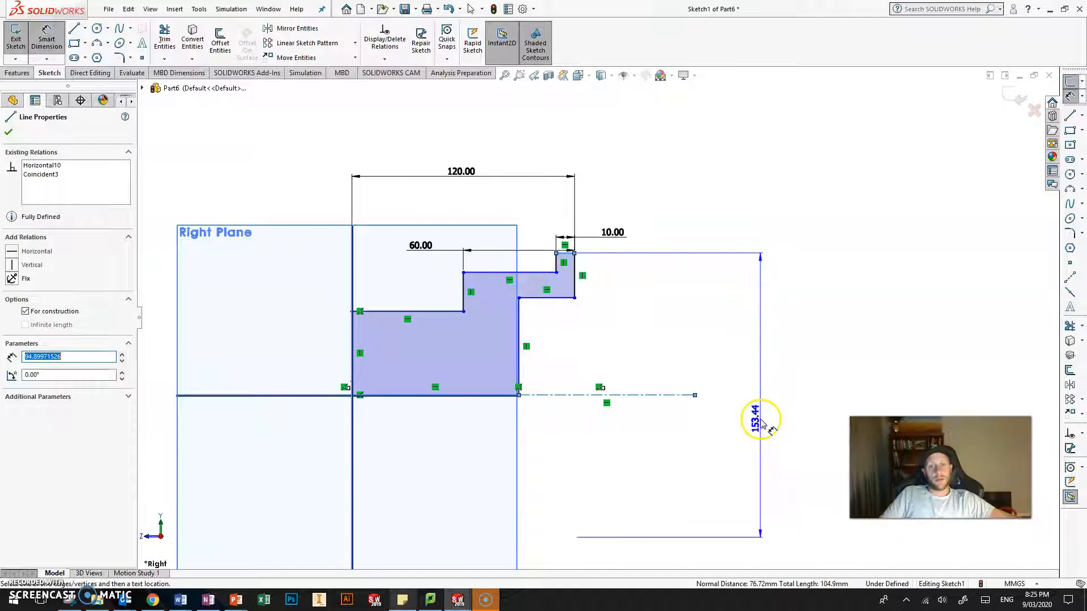
left_click(761, 422)
left_click(847, 226)
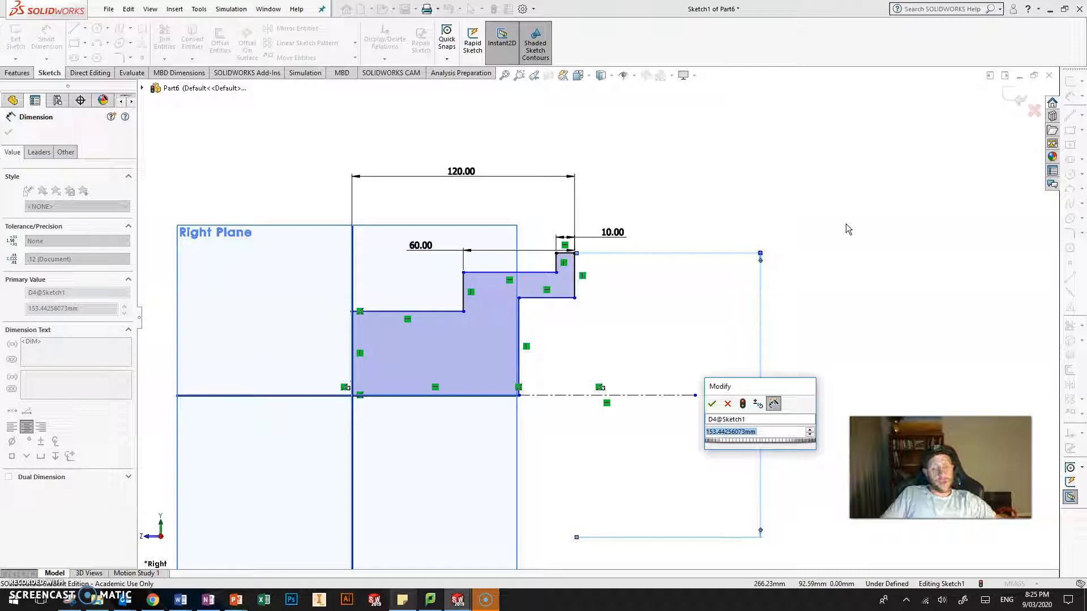
type("120")
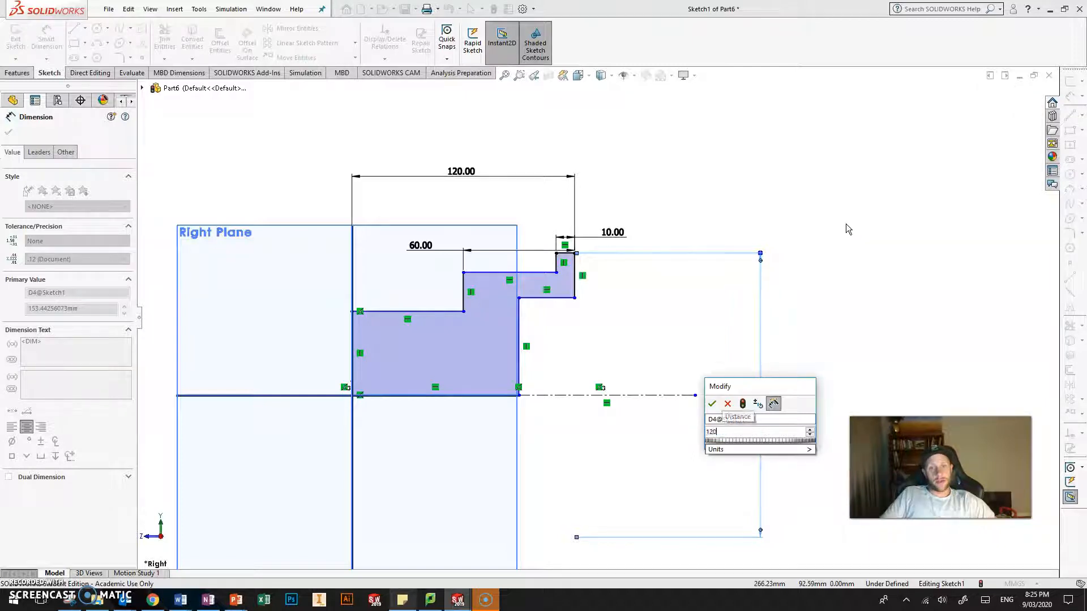
key("Escape")
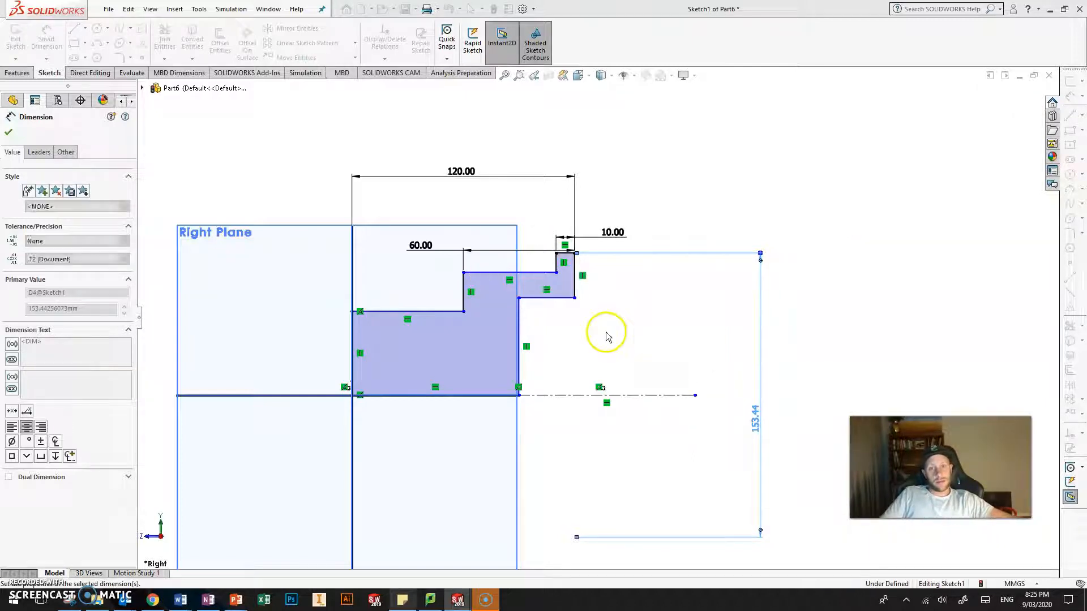
scroll(562, 340, "down", 3)
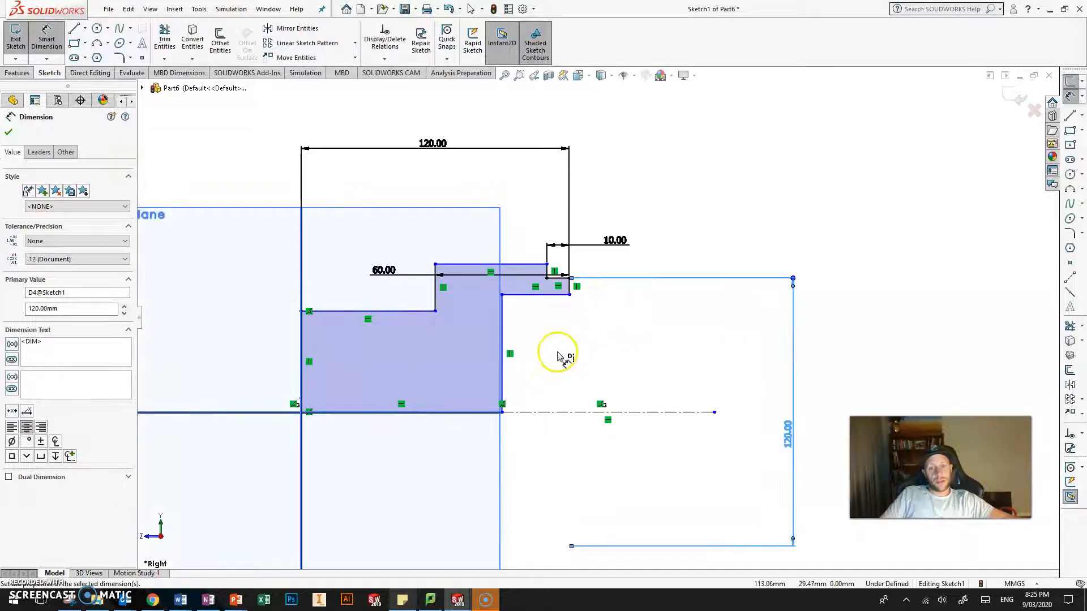
key("Escape")
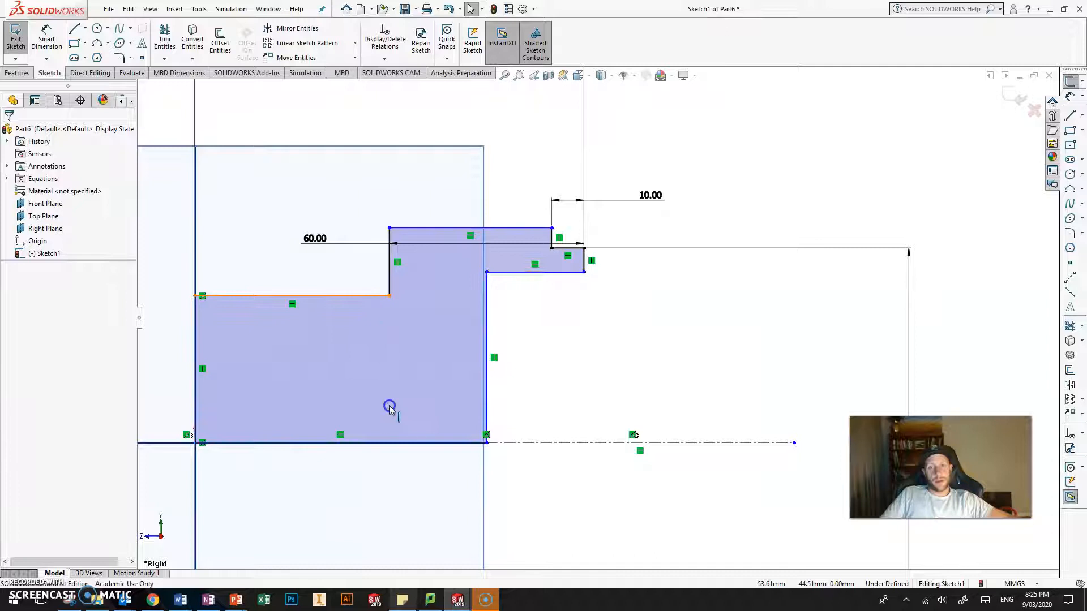
- Lower the long edge to about 19 mm above the centerline, and bring the recess and middle-step edges down below the flange edge
mouse_move(402, 296)
left_mouse_down()
mouse_move(407, 401)
mouse_move(408, 381)
left_mouse_up()
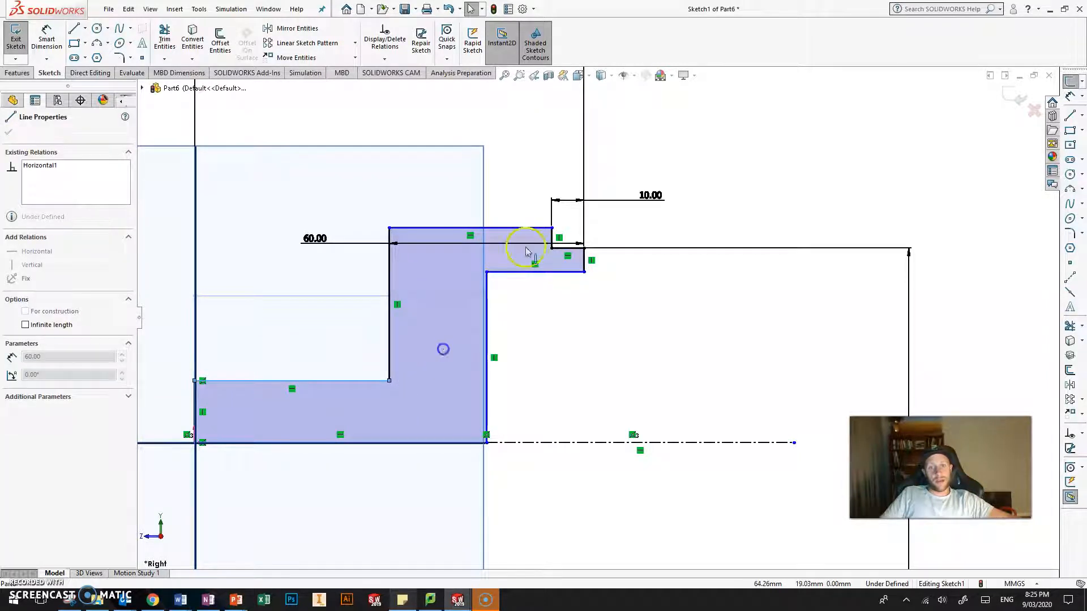
left_click_drag(518, 273, 524, 355)
left_click_drag(515, 229, 526, 317)
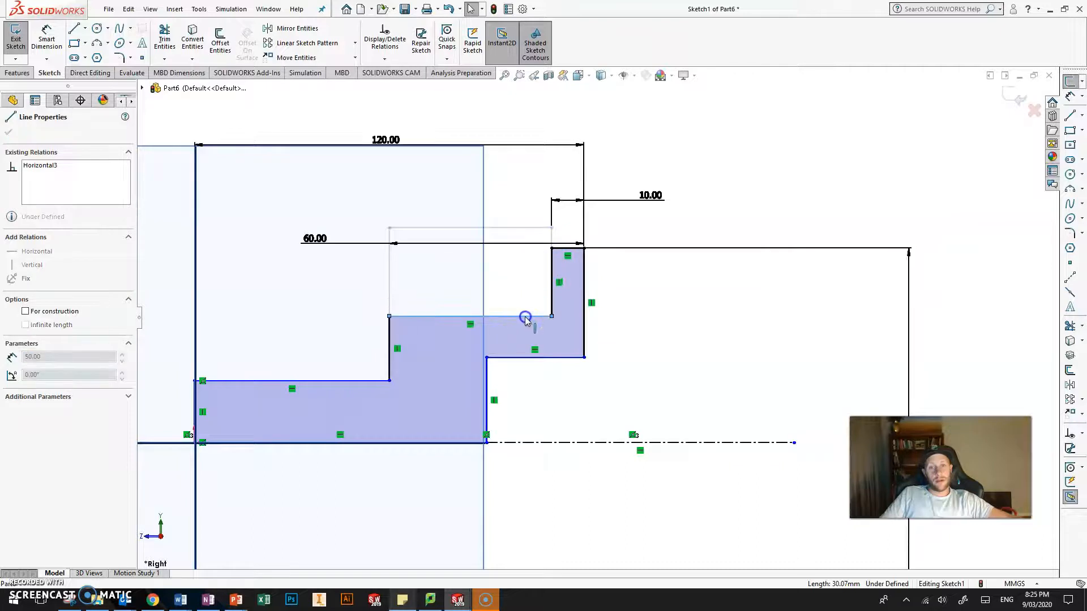
- Move the recess's inner corner deeper and higher, to about 70.3 mm from the origin and 31.2 mm above the centerline
left_click(781, 194)
scroll(517, 395, "down", 4)
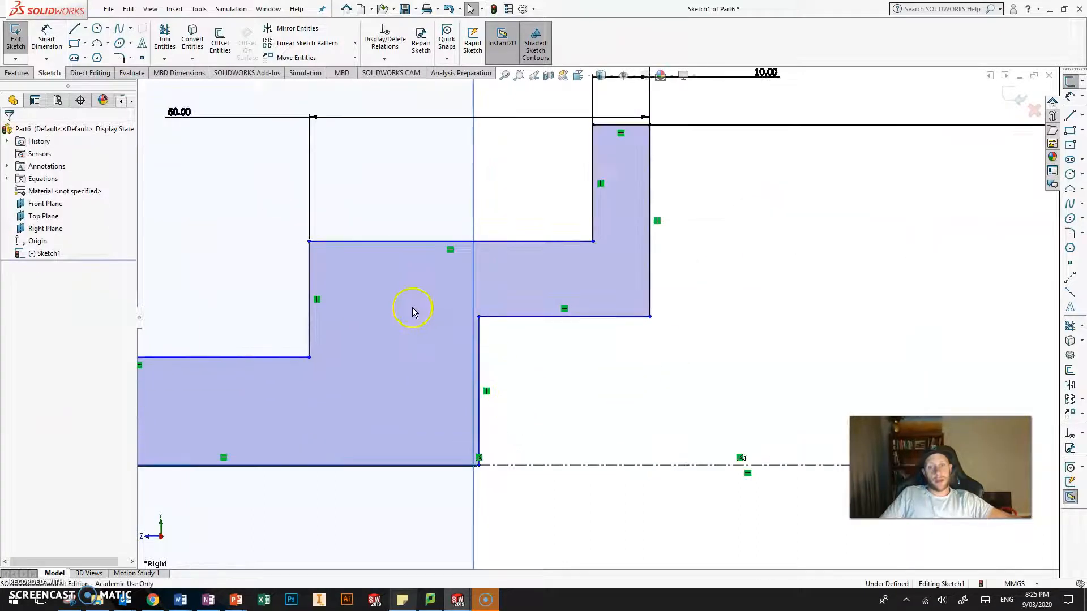
left_click_drag(347, 291, 342, 362)
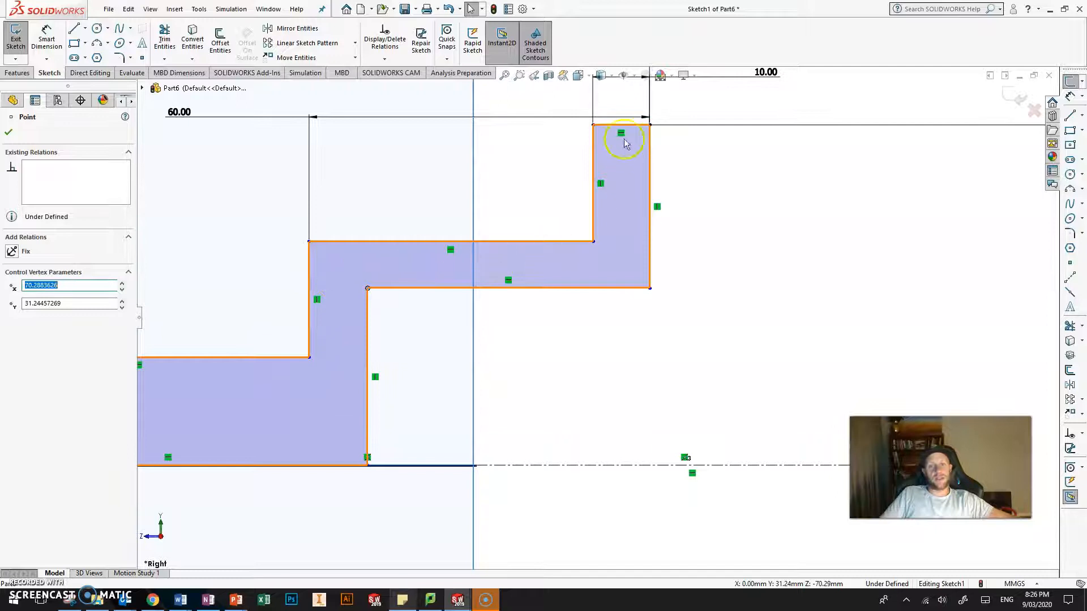
key("z")
key("z")
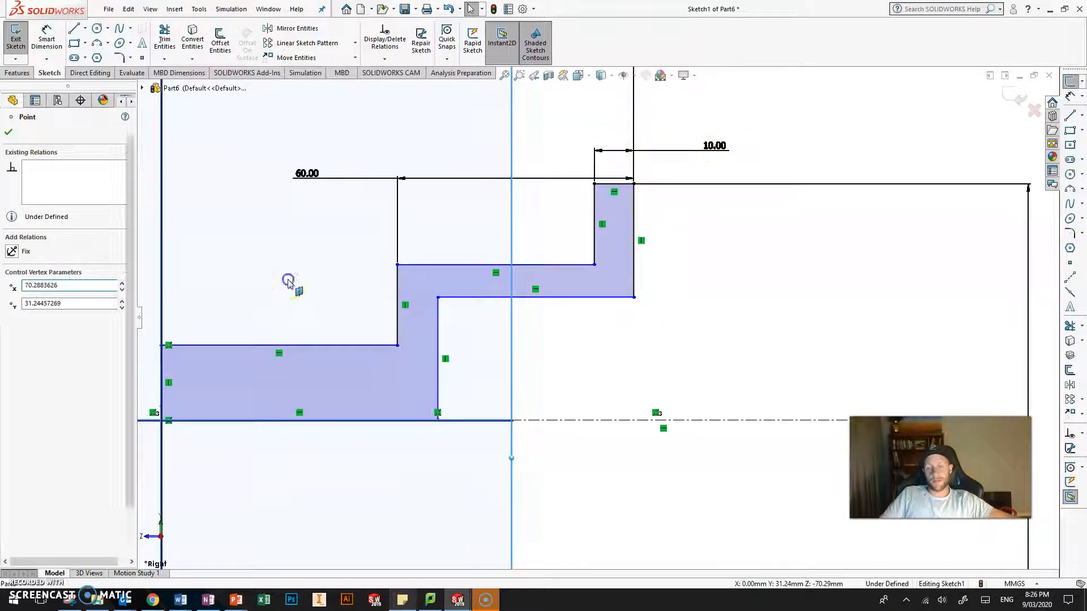
key("Escape")
scroll(384, 249, "down", 2)
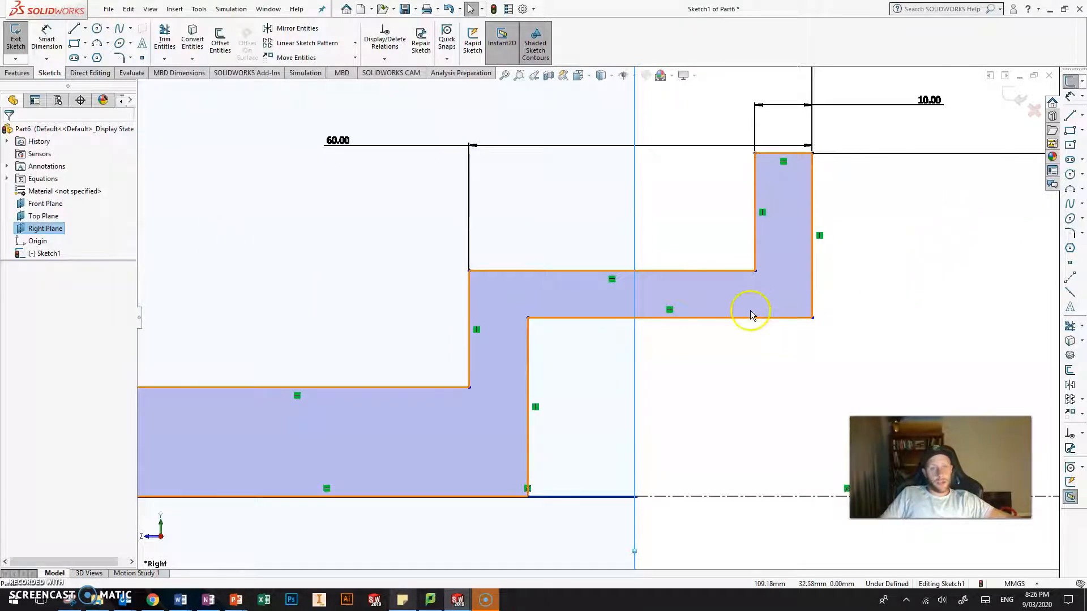
- Draw a vertical line about 8.2 mm long from the flange's inner corner down to the recess edge
left_click(1082, 116)
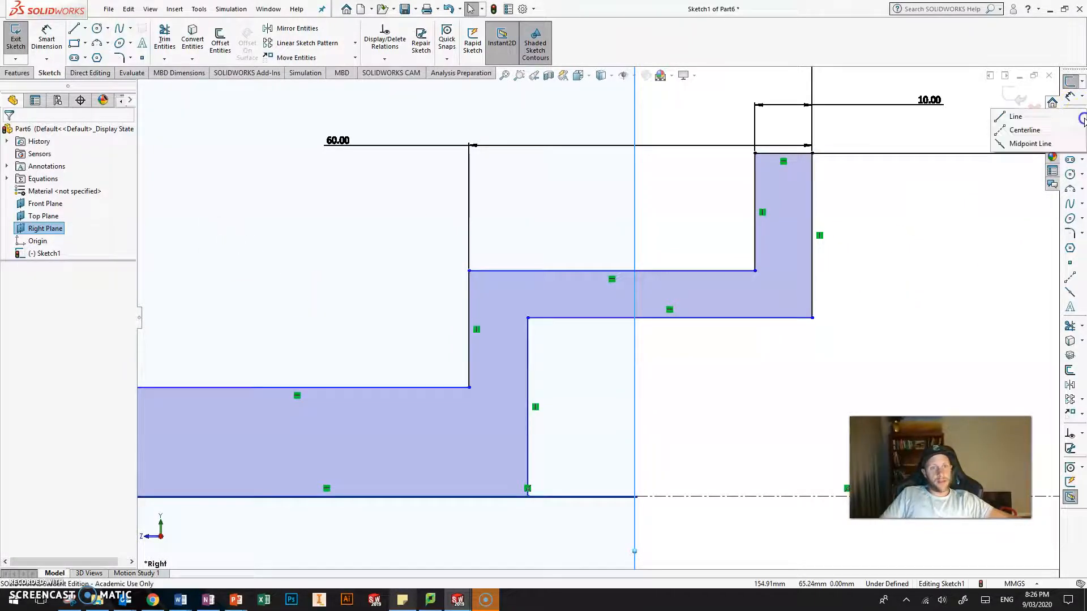
left_click(1018, 116)
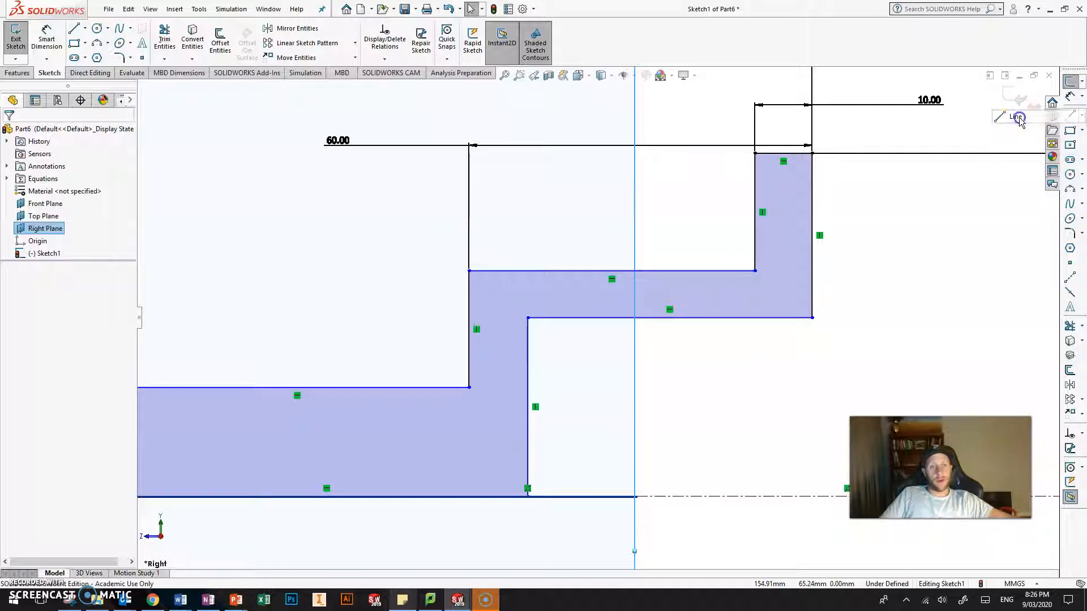
left_click(755, 272)
left_click(756, 318)
key("Escape")
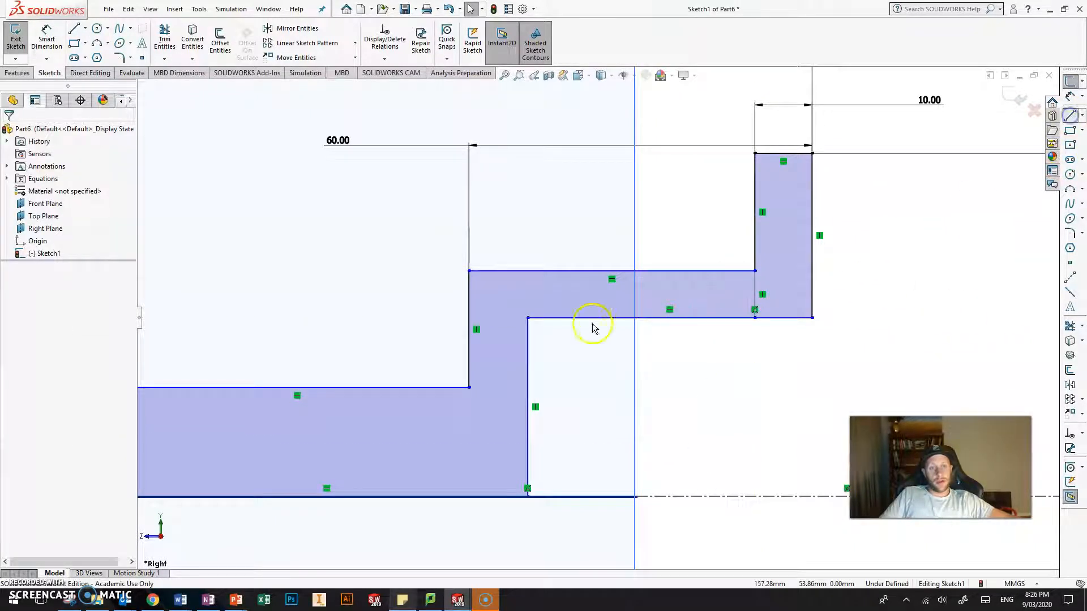
- Draw a horizontal line about 10.3 mm long from the recess's inner corner to the middle step's vertical edge
key("l")
left_click(528, 317)
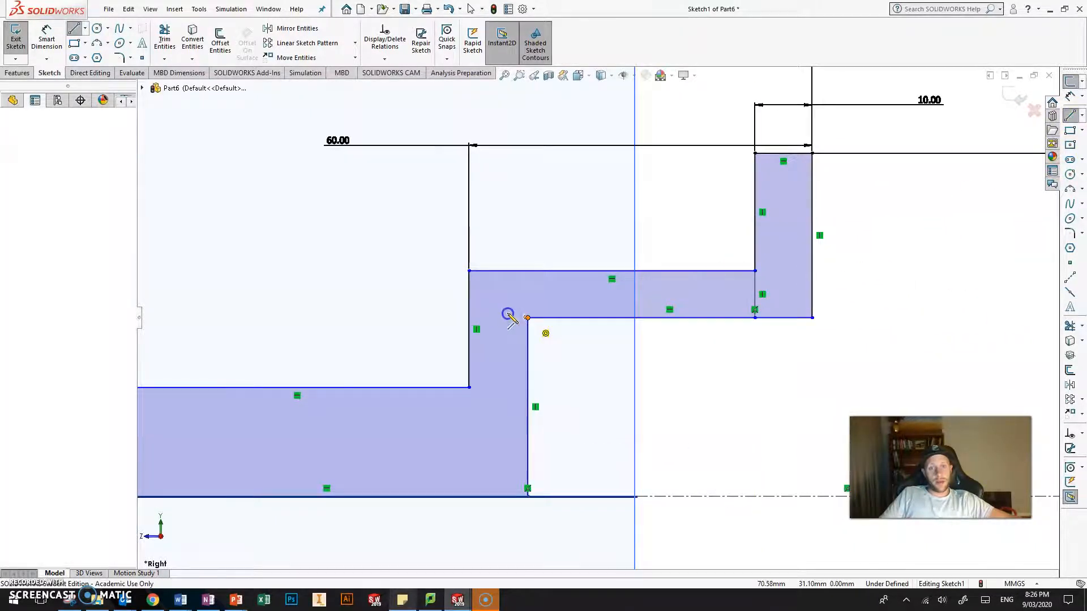
left_click(469, 318)
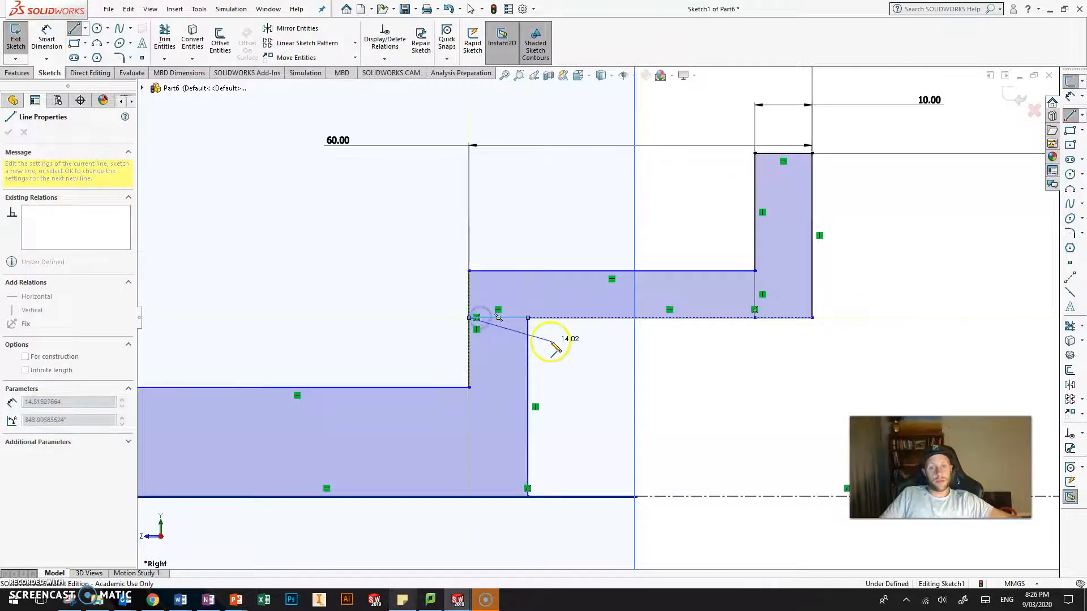
key("Escape")
- Convert the short horizontal and vertical lines across the profile walls to construction geometry
scroll(721, 321, "down", 3)
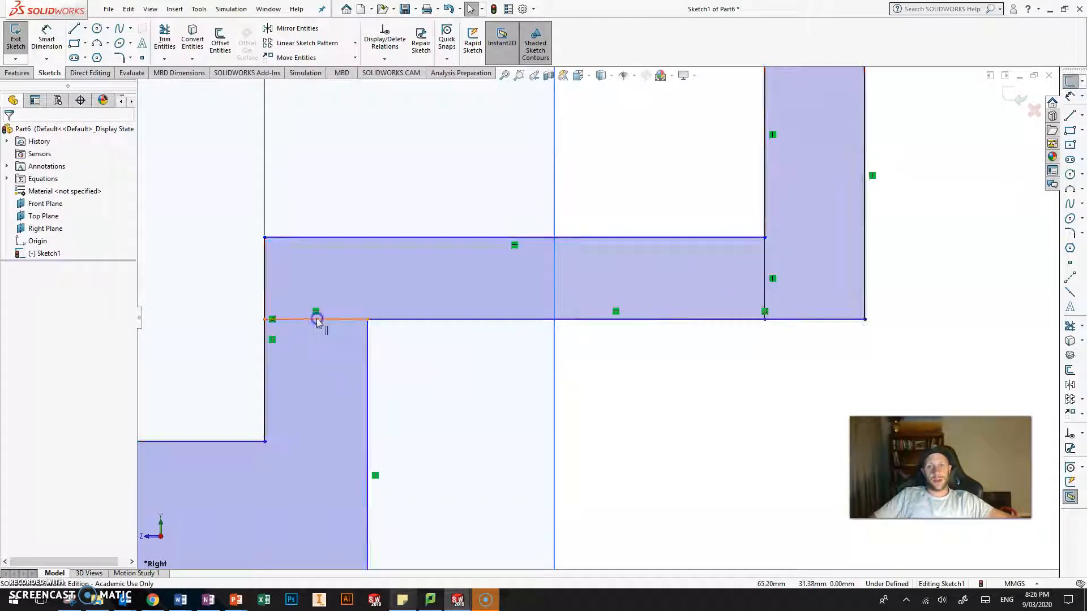
left_click(340, 320)
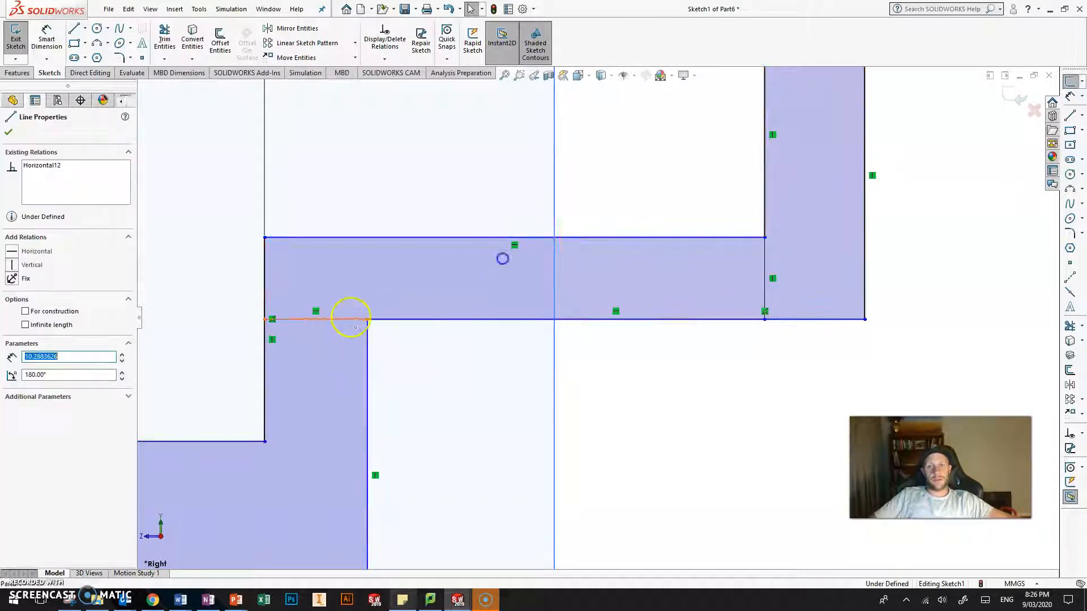
left_click(35, 313)
left_click(669, 159)
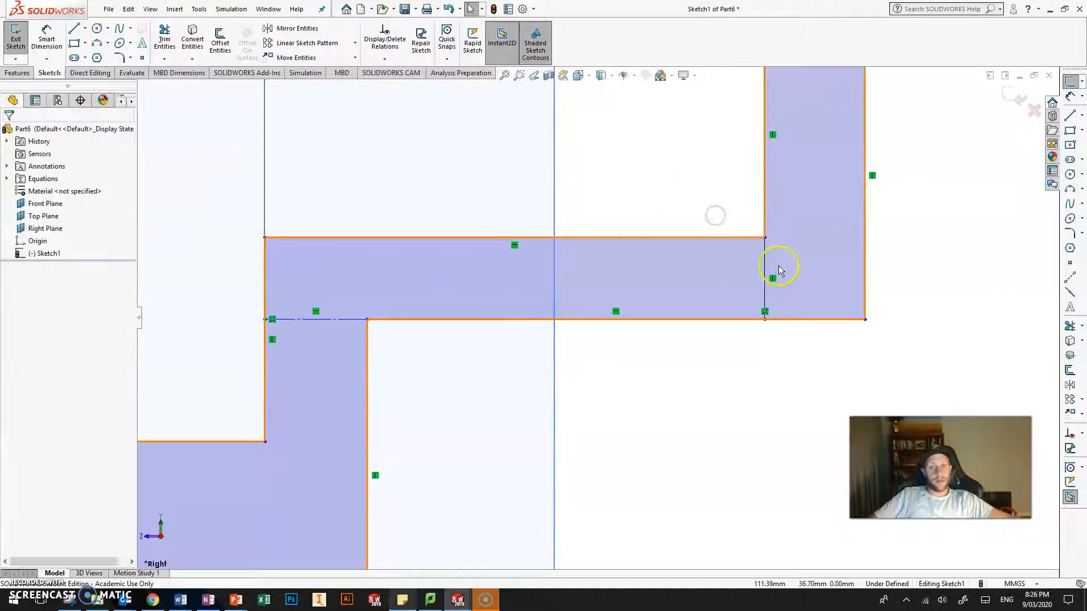
left_click(738, 265)
left_click(28, 312)
left_click(658, 384)
- Make both wall-thickness construction lines and the flange's outer edge equal in length
scroll(698, 291, "down", 3)
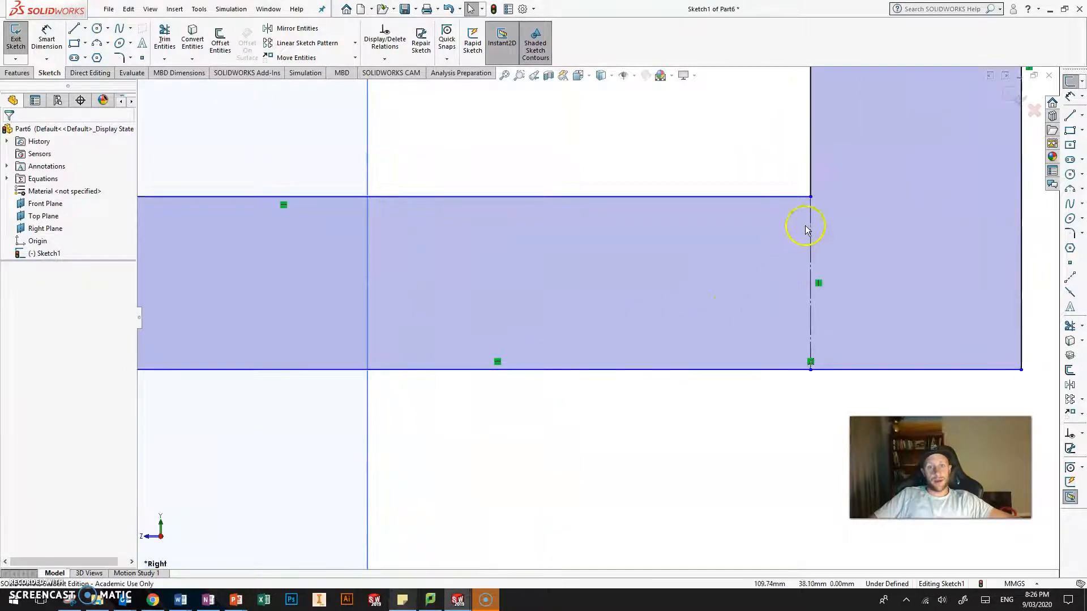
scroll(683, 469, "up", 5)
scroll(685, 473, "down", 3)
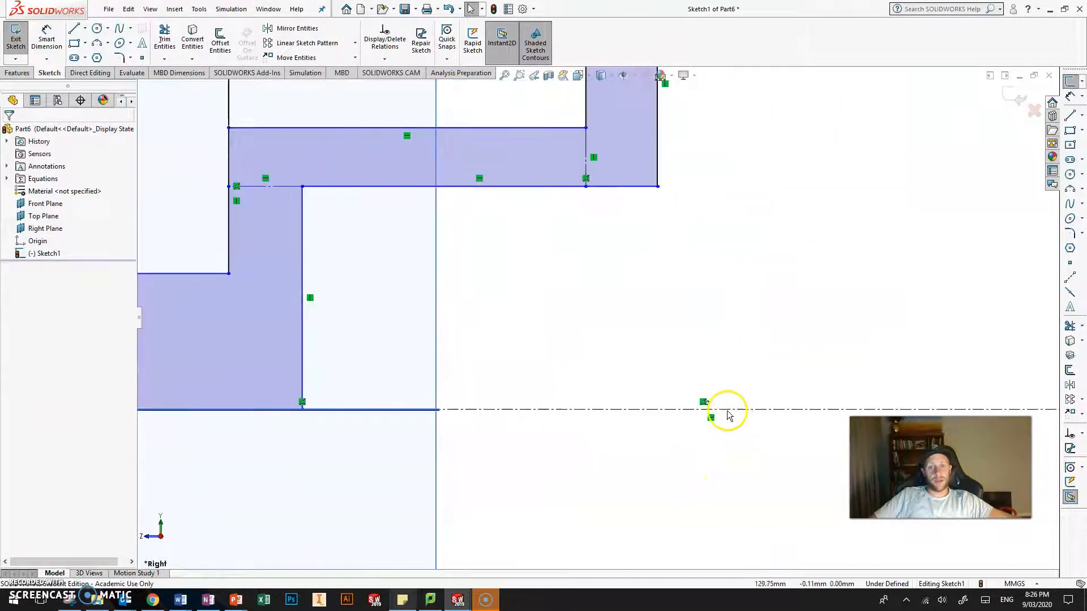
scroll(495, 344, "up", 5)
scroll(648, 360, "down", 4)
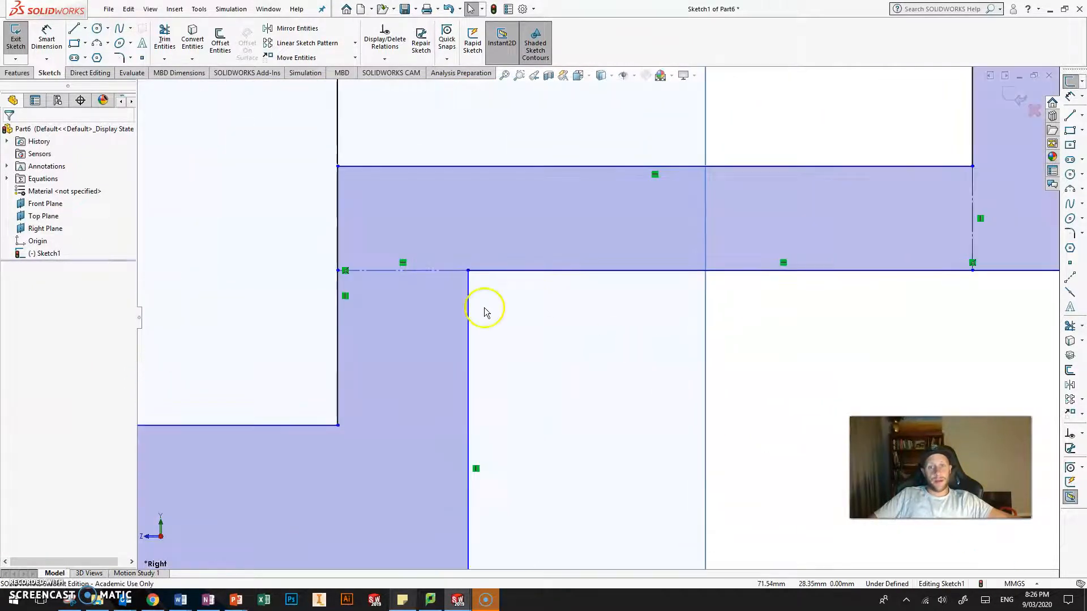
left_click(386, 271)
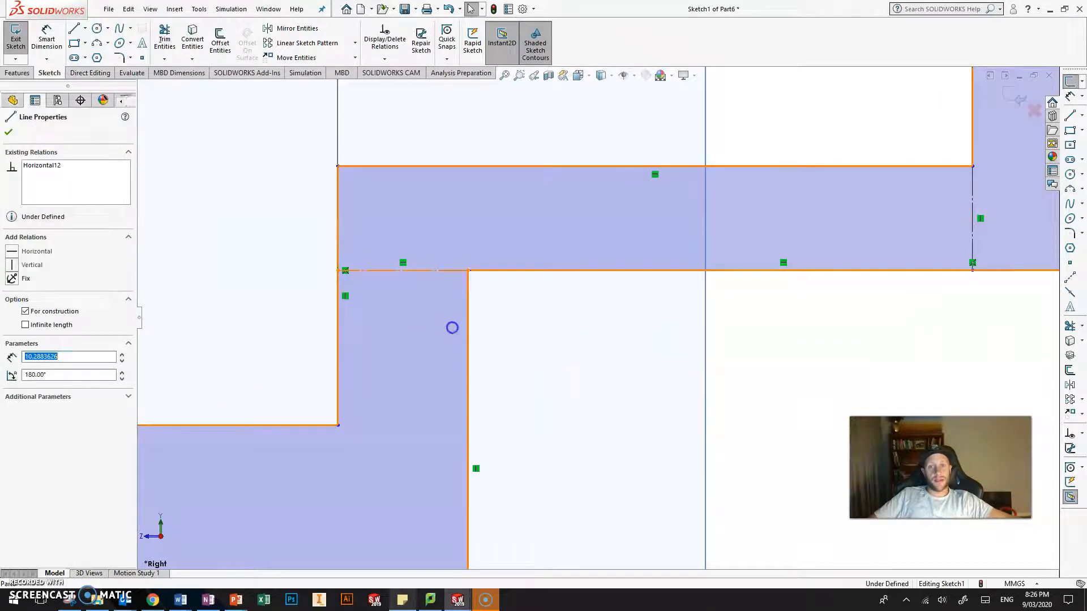
scroll(687, 340, "up", 4)
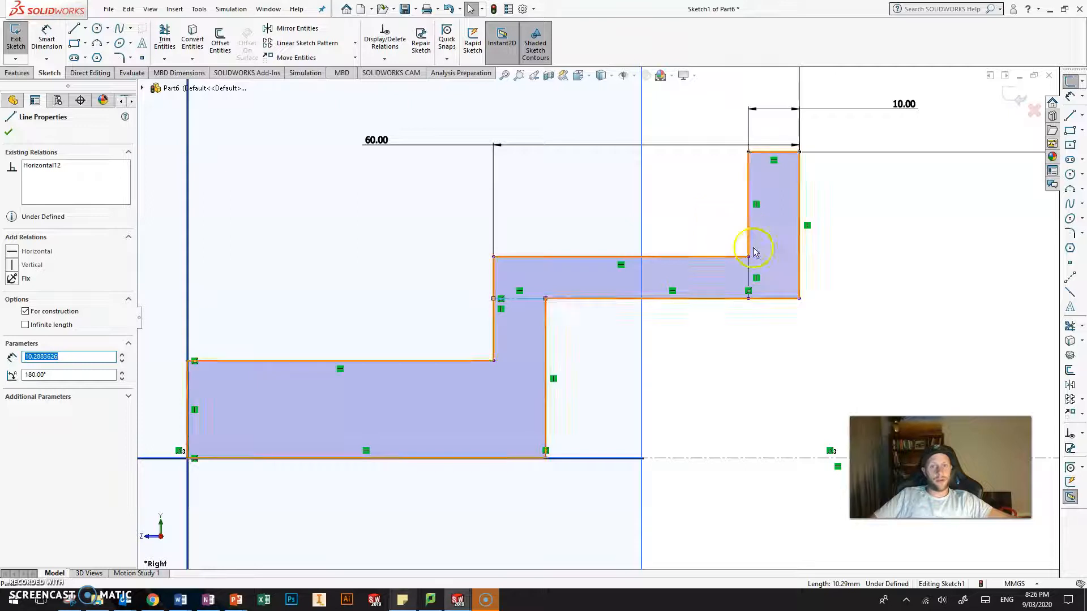
scroll(774, 267, "down", 1)
left_click(736, 281, "ctrl")
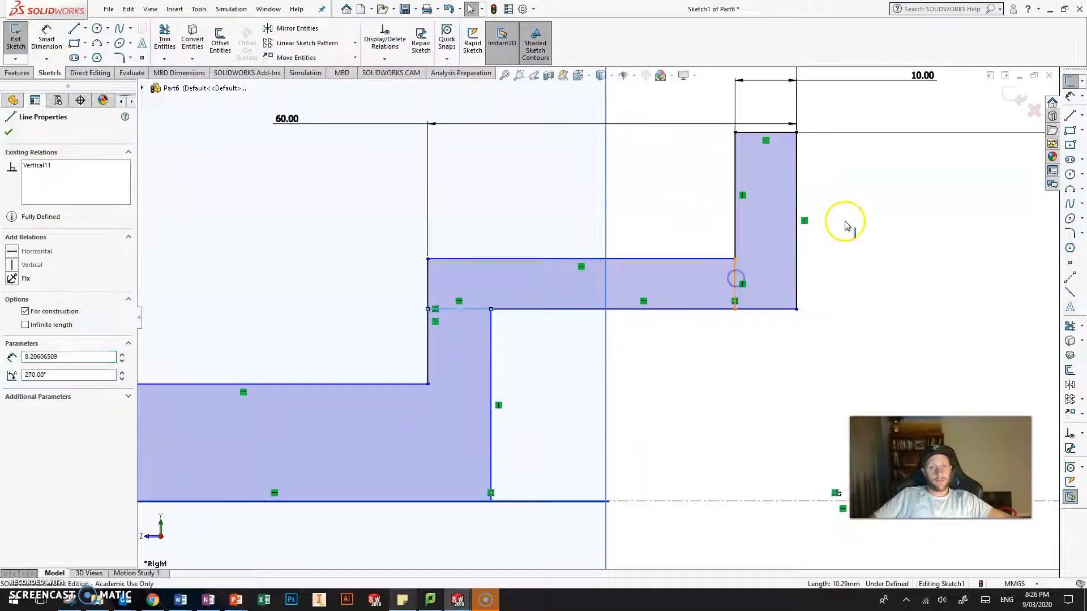
left_click(777, 133, "ctrl")
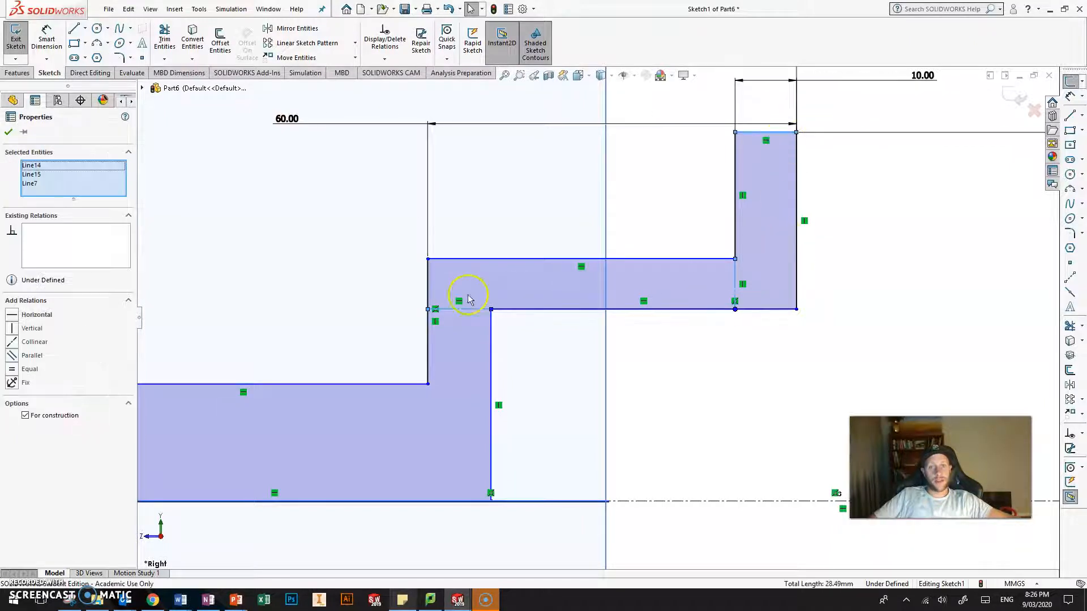
left_click(11, 371)
left_click(782, 279)
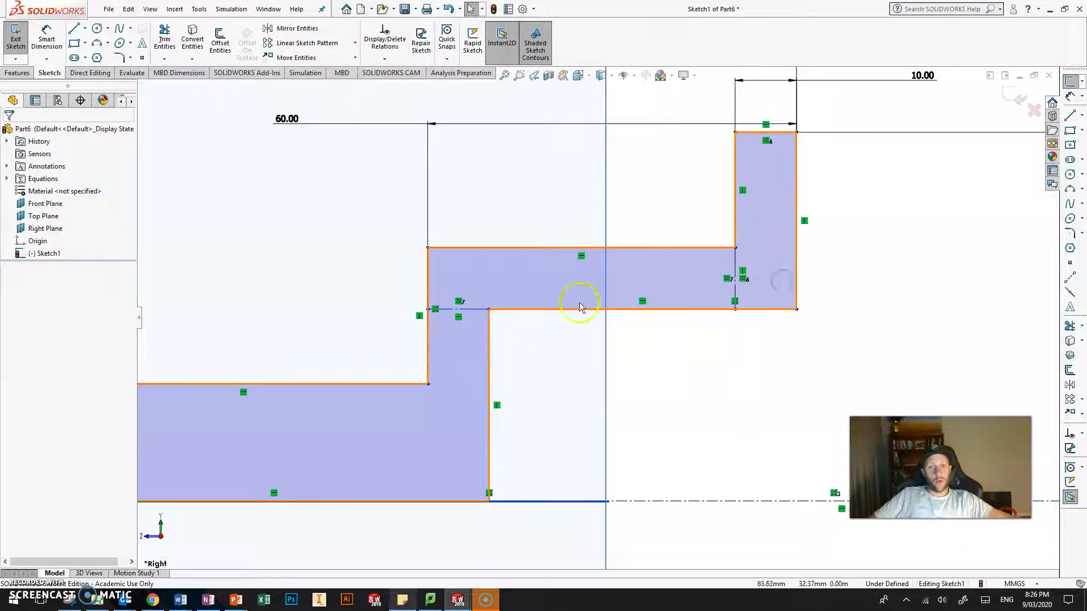
- Set the flange's thickness to 15 mm
scroll(767, 331, "up", 5)
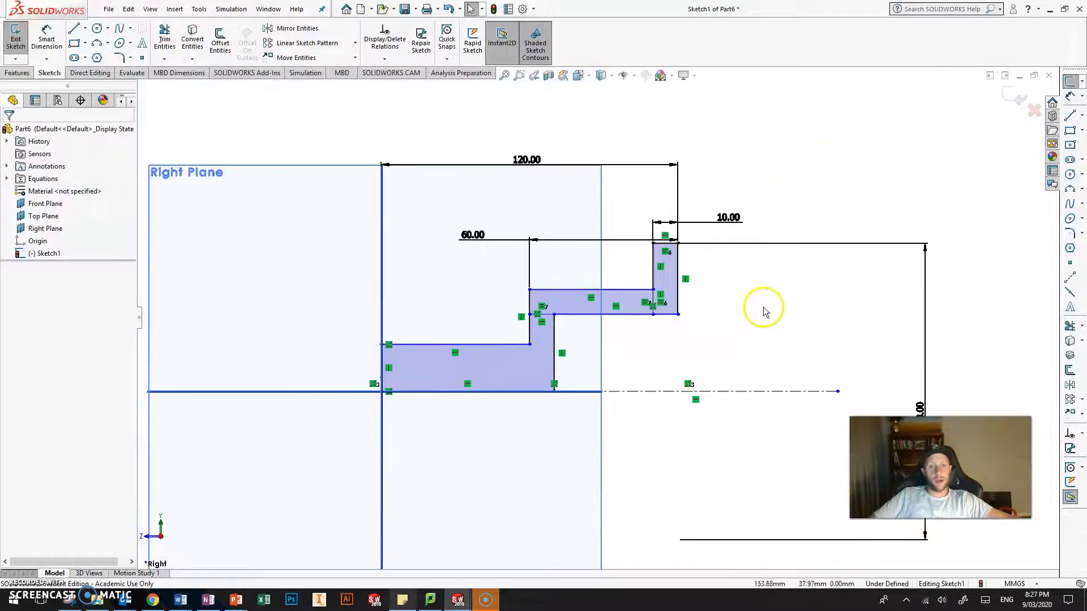
scroll(771, 203, "down", 2)
double_click(708, 227)
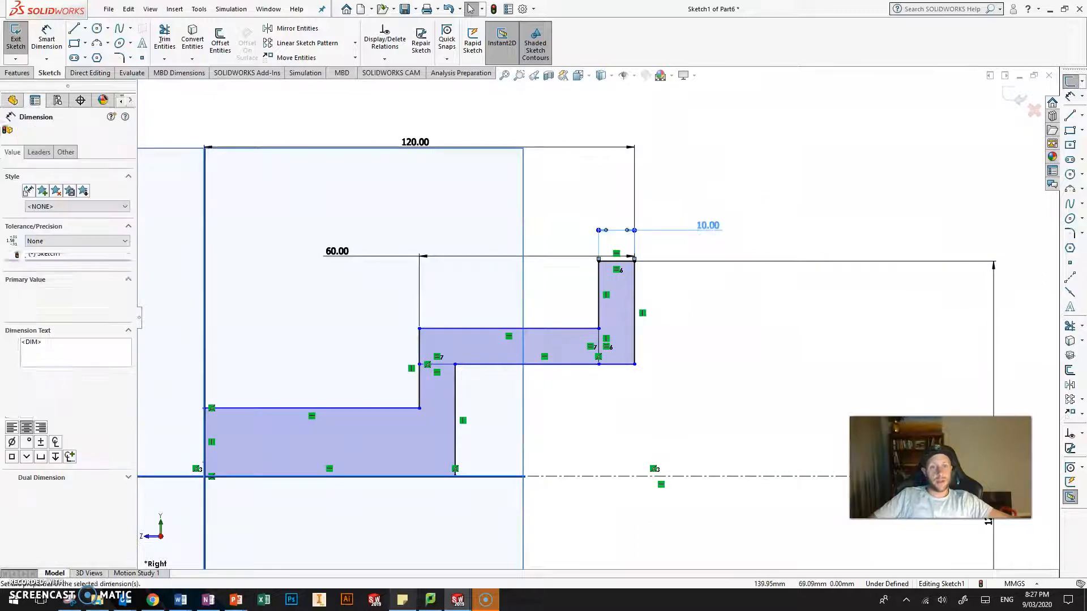
type("15")
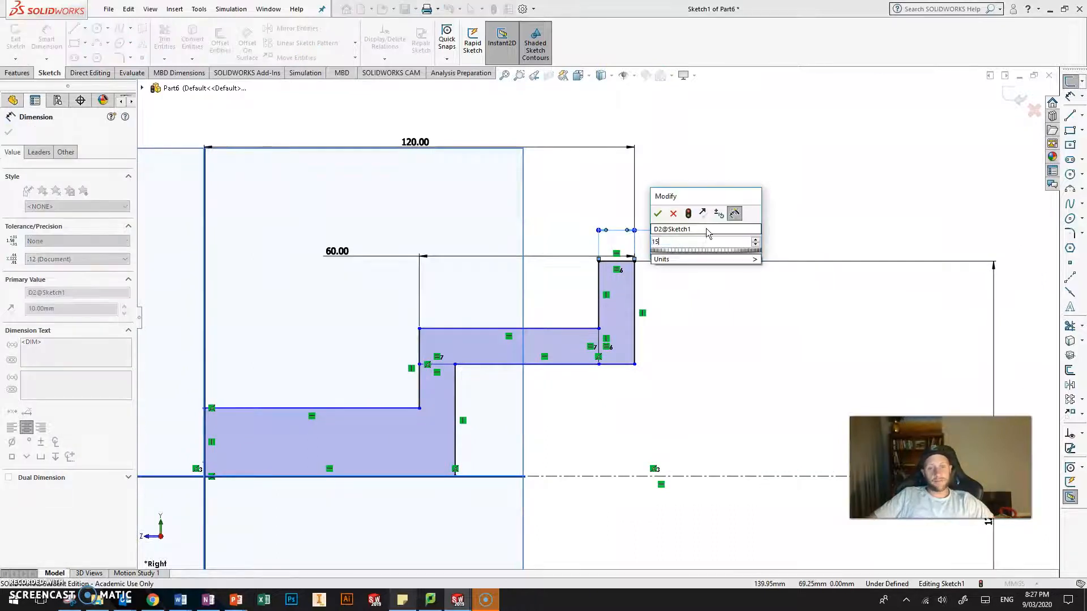
key("Return")
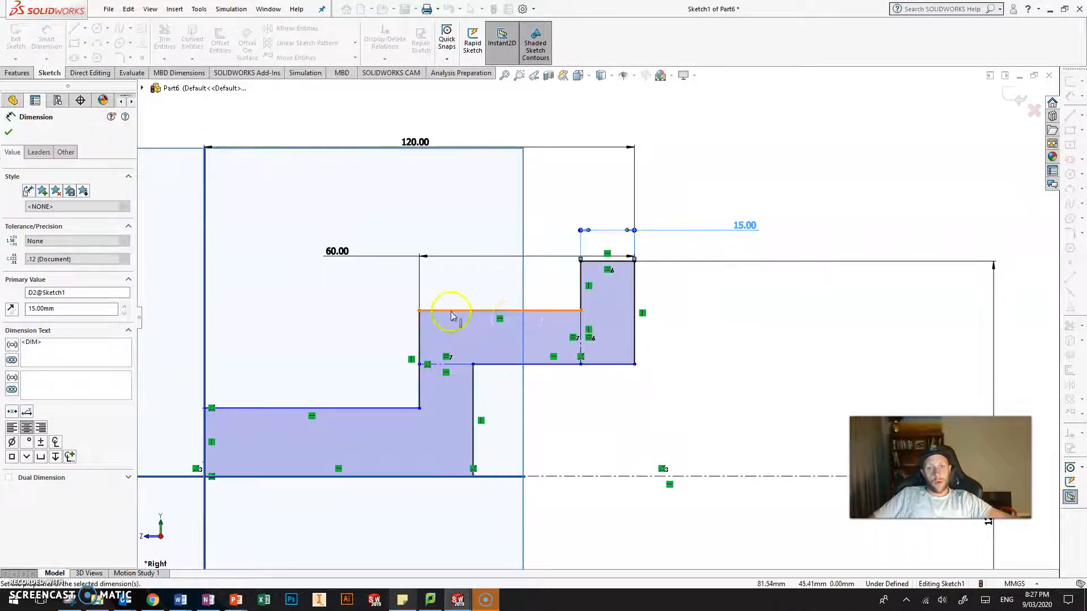
- Dimension the long section's diameter as 50 mm, measured from its outer edge across the centerline
scroll(684, 359, "down", 2)
scroll(545, 408, "up", 1)
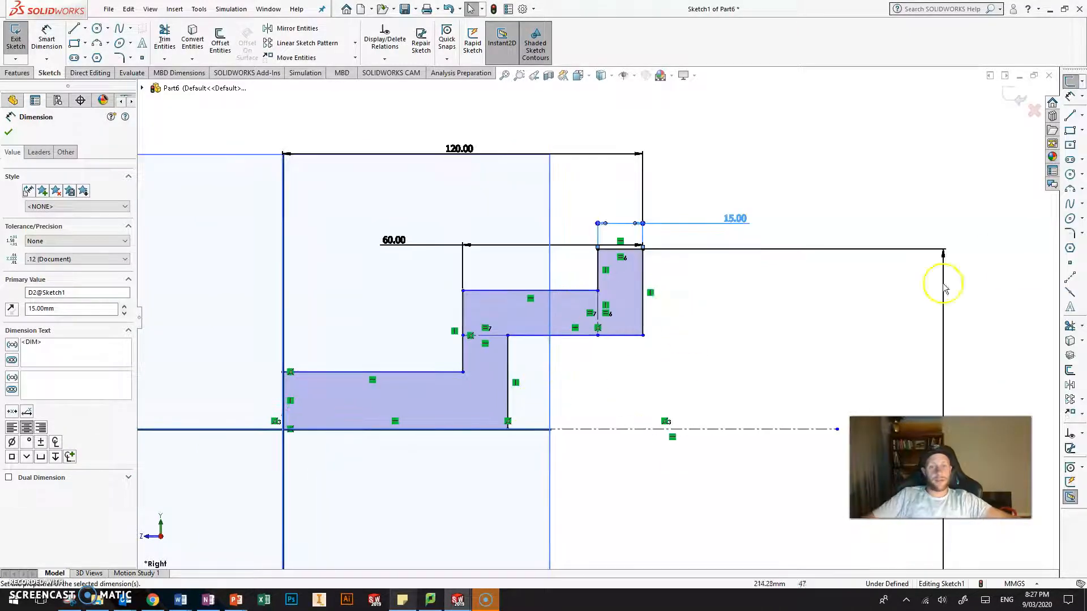
scroll(897, 346, "down", 1)
scroll(897, 347, "down", 1)
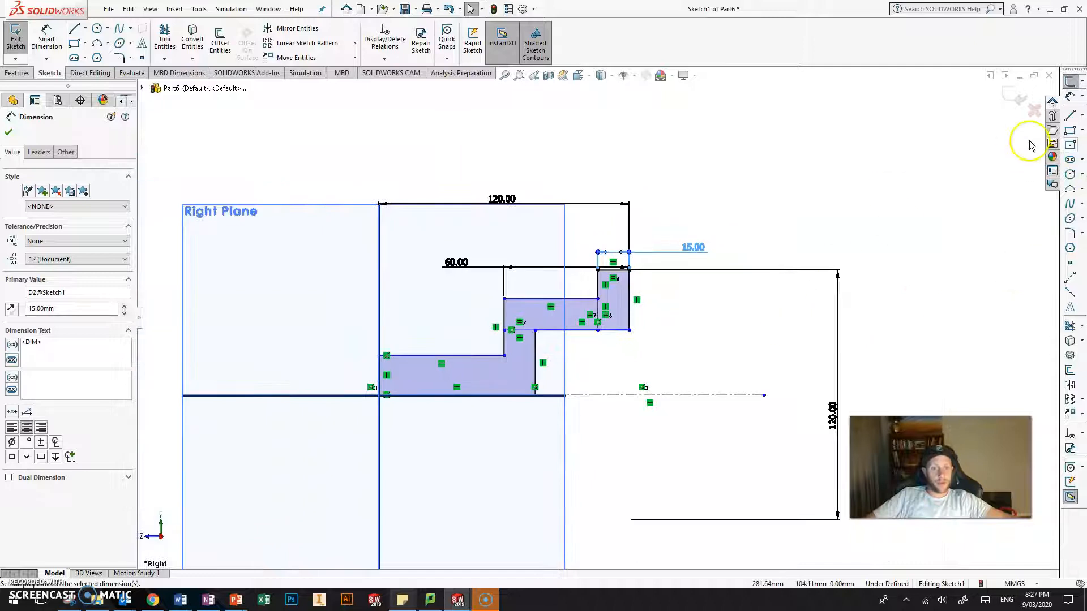
left_click(1070, 97)
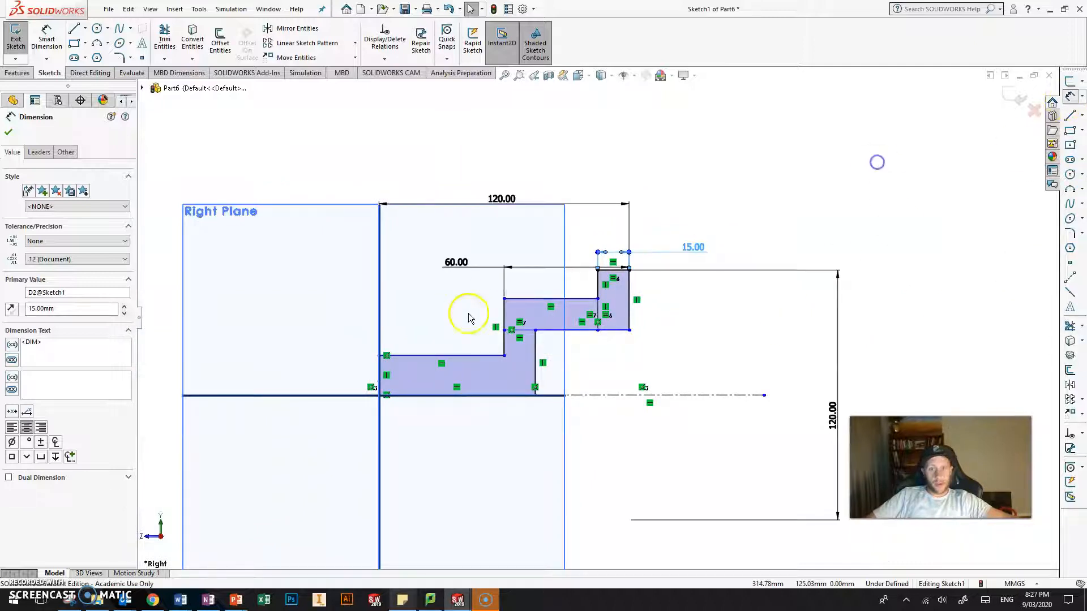
left_click(466, 358)
left_click(691, 392)
left_click(795, 402)
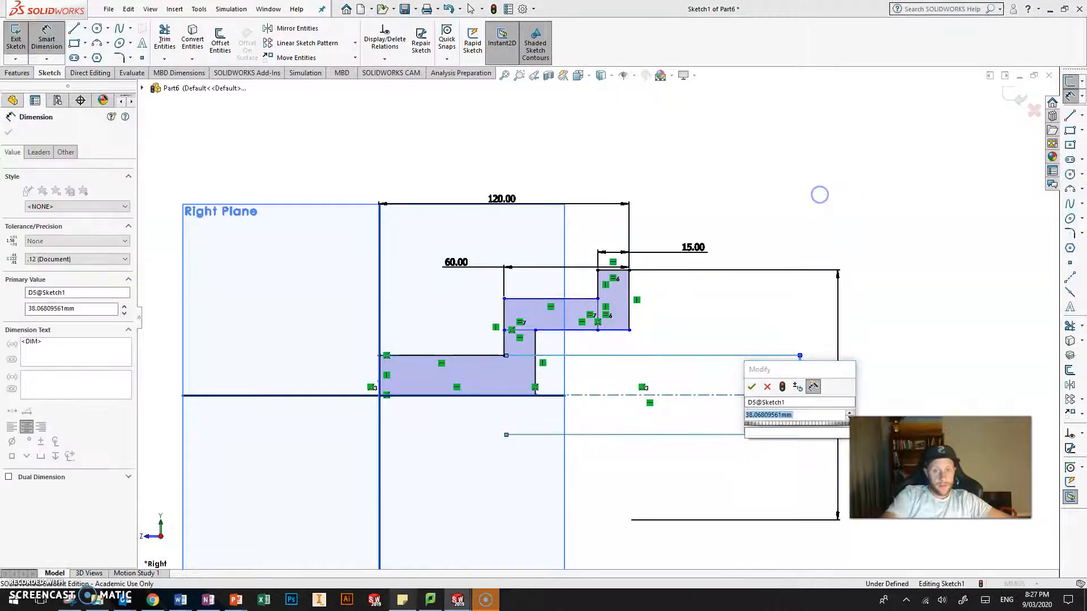
type("50")
left_click(802, 195)
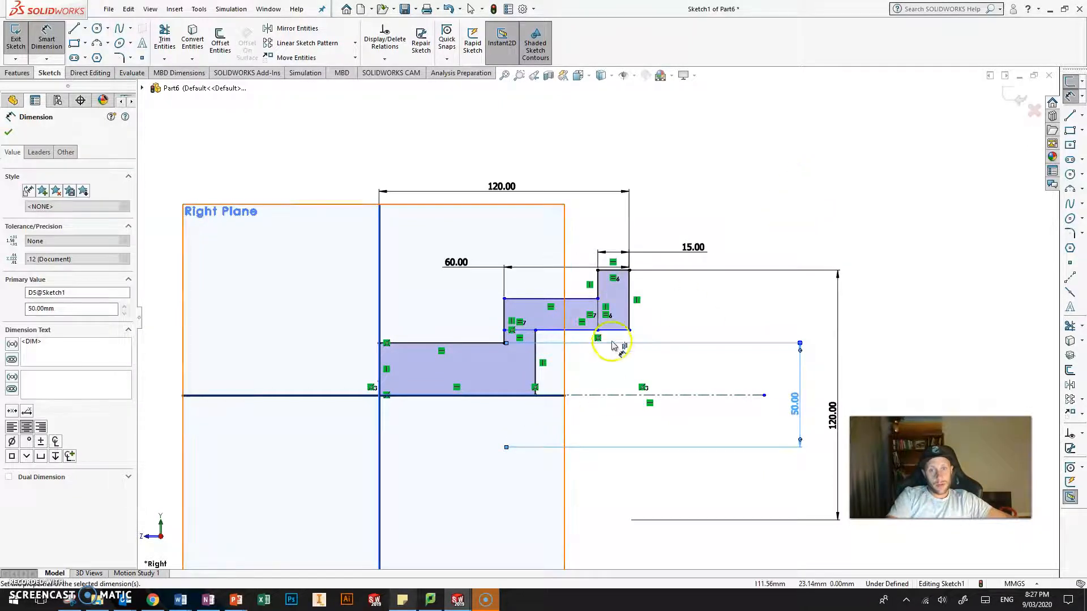
- Dimension the recess's diameter as 60 mm, measured from its horizontal edge across the centerline
scroll(611, 337, "down", 1)
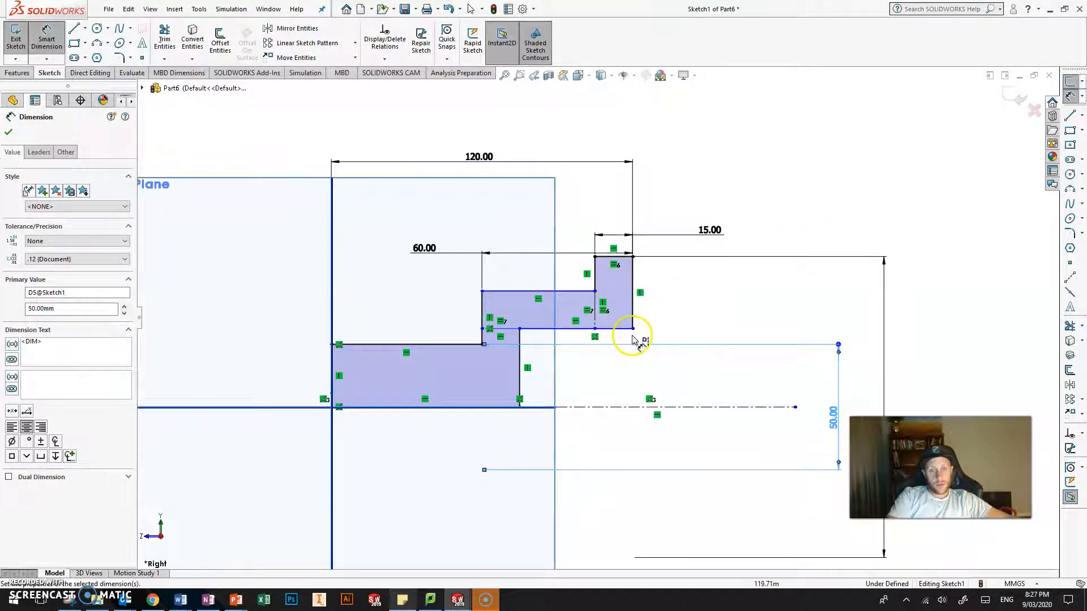
left_click(709, 409)
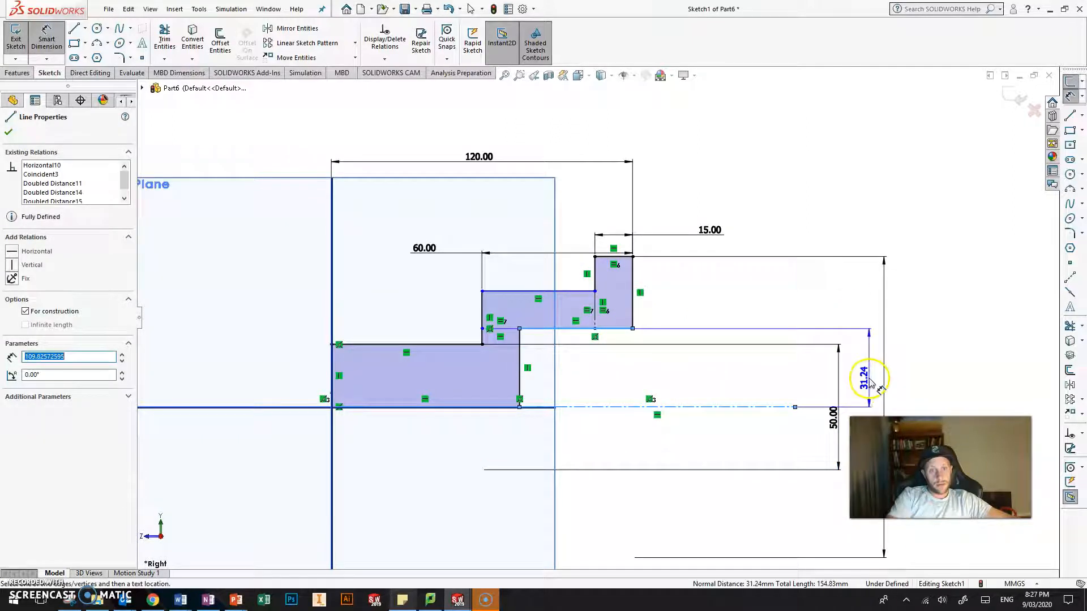
left_click(752, 450)
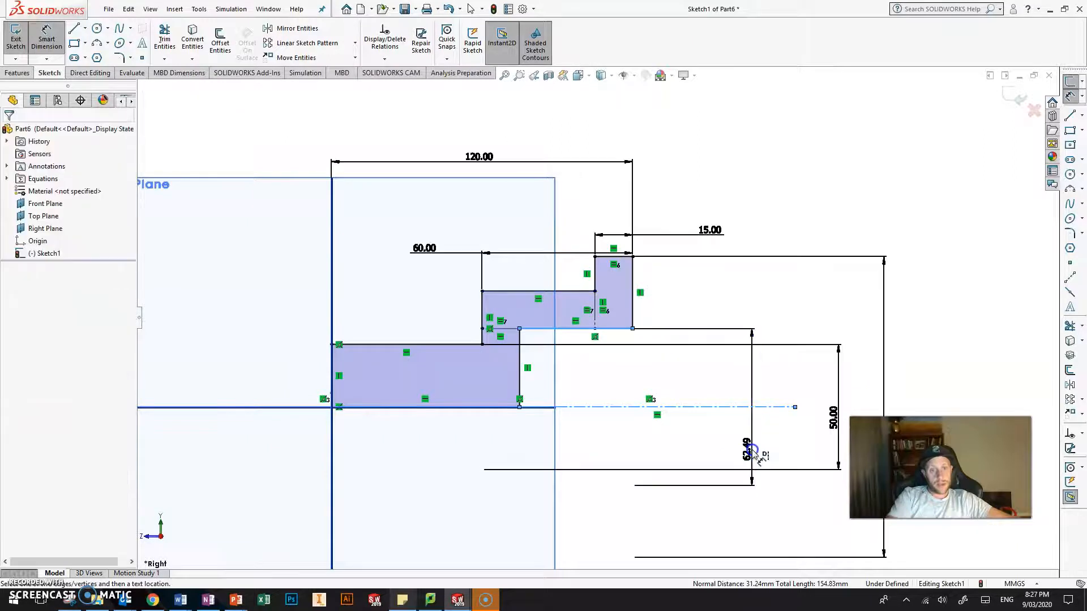
type("60")
key("Escape")
left_click(779, 289)
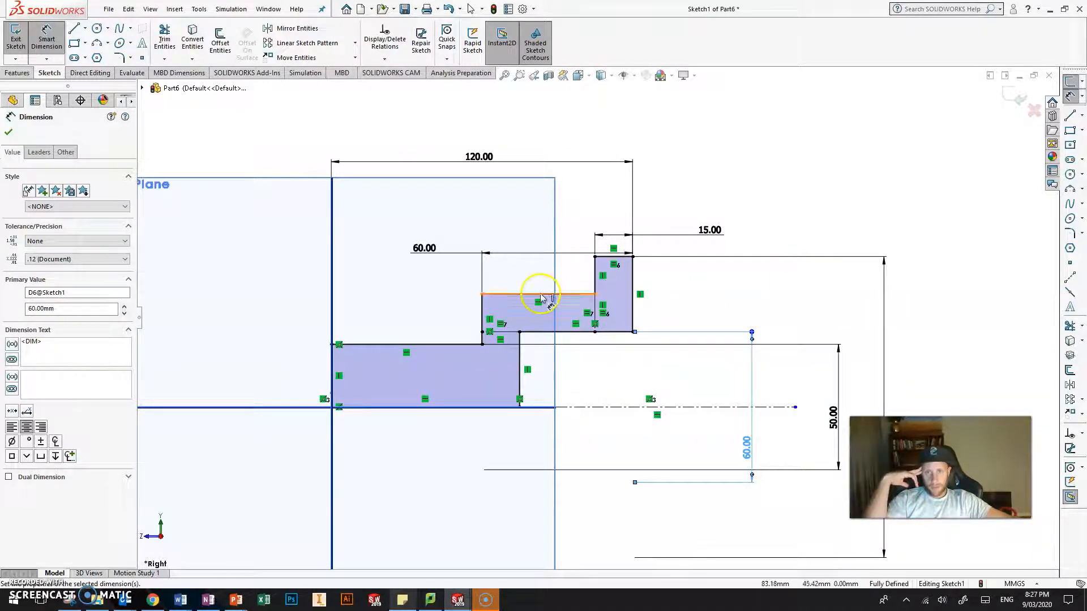
scroll(690, 307, "down", 3)
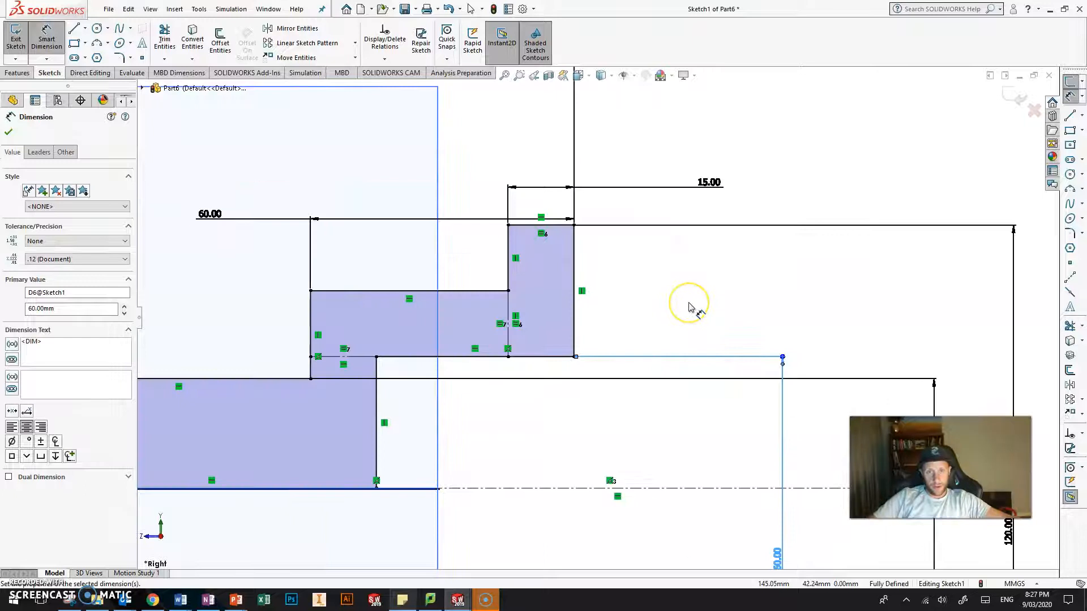
scroll(691, 307, "up", 3)
key("Escape")
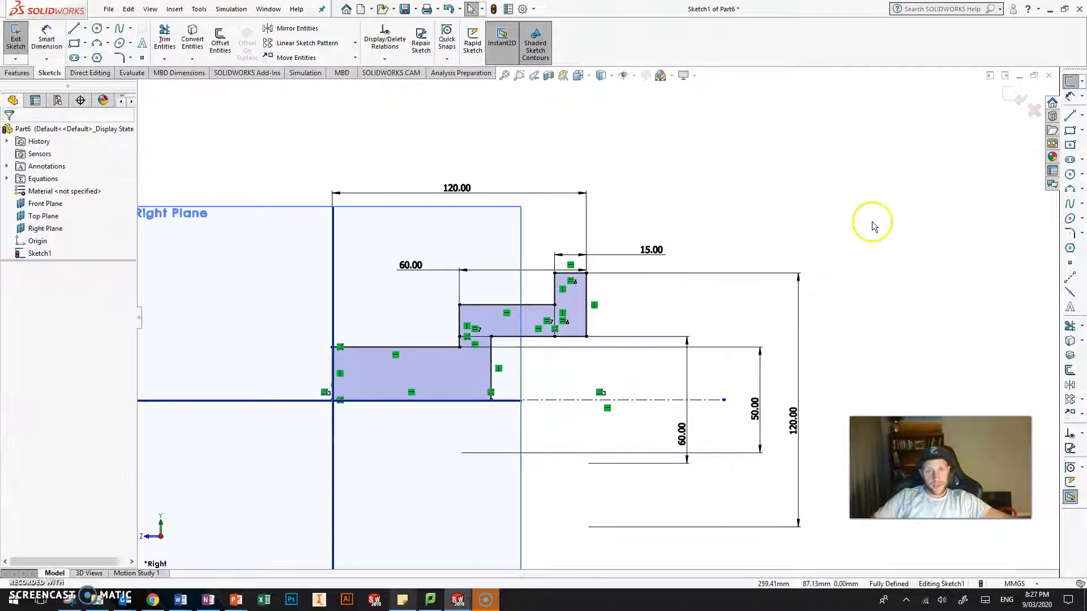
- Exit the completed half-profile sketch
mouse_move(682, 298)
middle_mouse_down()
mouse_move(670, 240)
mouse_move(587, 381)
mouse_move(648, 415)
mouse_move(714, 287)
mouse_move(723, 327)
mouse_move(517, 337)
mouse_move(457, 469)
mouse_move(511, 332)
mouse_move(449, 383)
mouse_move(478, 396)
middle_mouse_up()
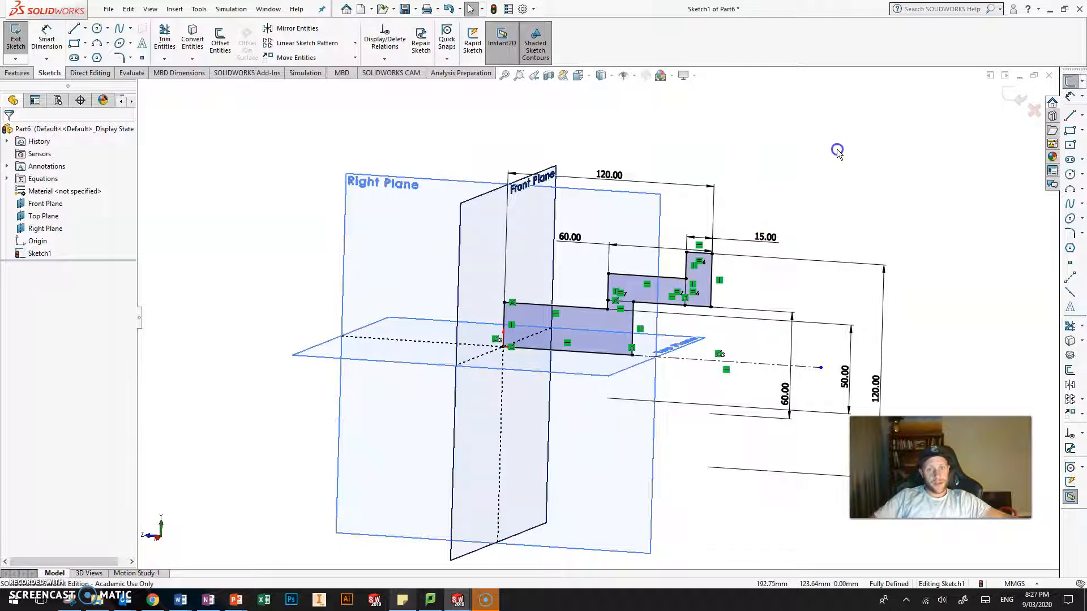
left_click(1009, 101)
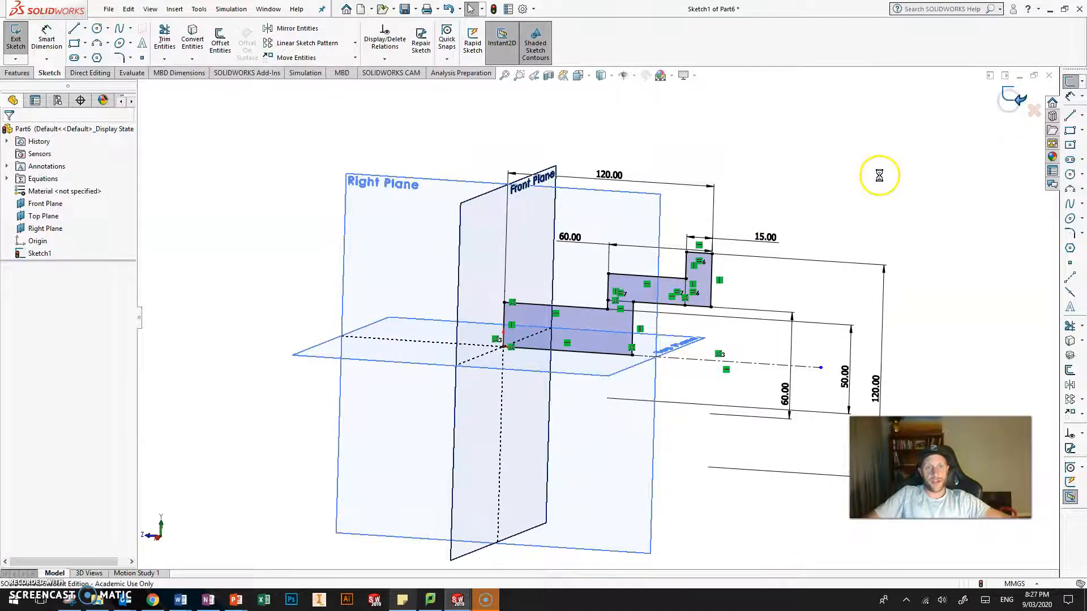
scroll(772, 374, "down", 2)
mouse_move(515, 281)
middle_mouse_down()
mouse_move(510, 270)
mouse_move(501, 285)
middle_mouse_up()
- Start a Revolved Boss/Base from the half-profile sketch, using the long centerline as the axis of revolution
left_click(35, 254)
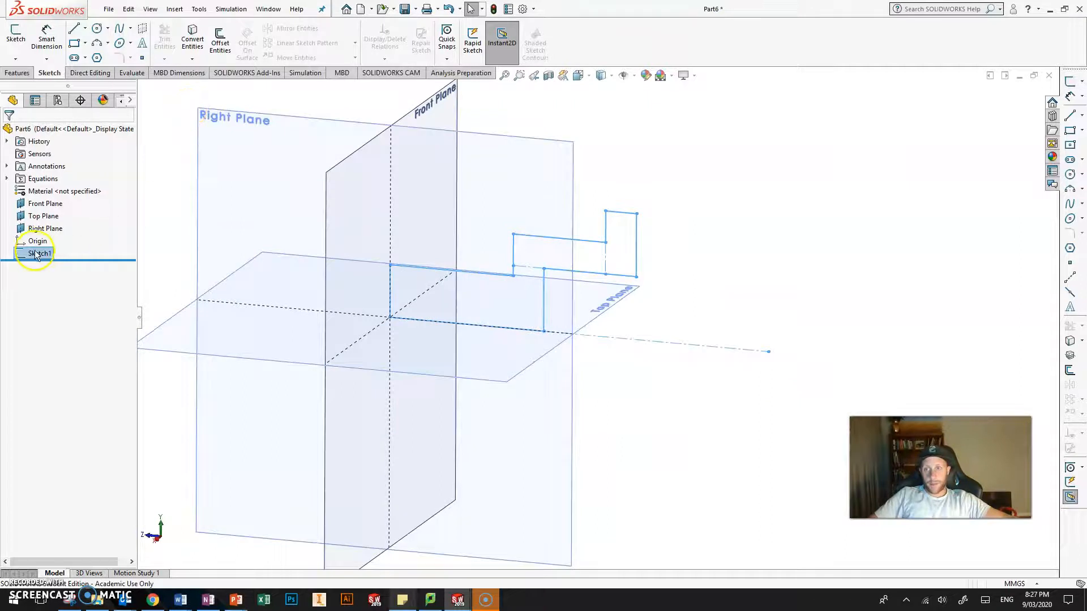
left_click(23, 77)
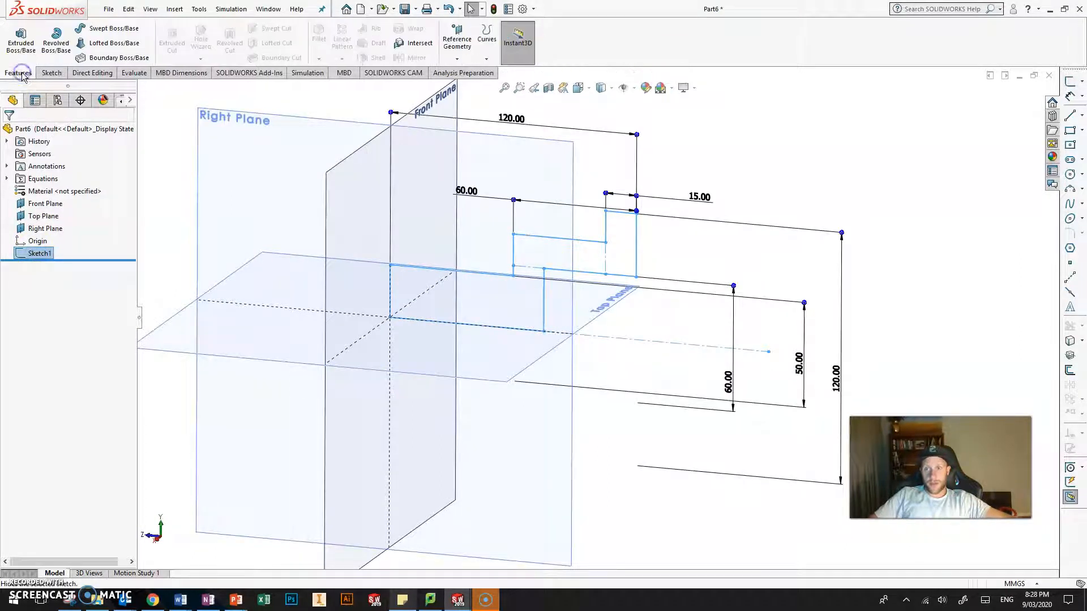
left_click(55, 40)
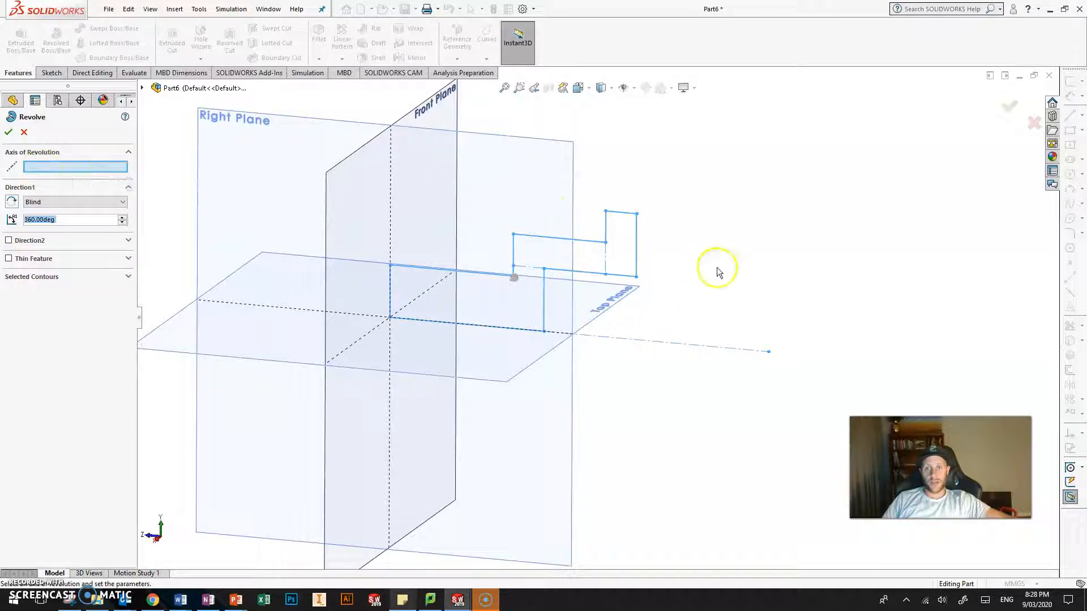
mouse_move(698, 281)
middle_mouse_down()
mouse_move(687, 264)
mouse_move(687, 281)
mouse_move(702, 274)
middle_mouse_up()
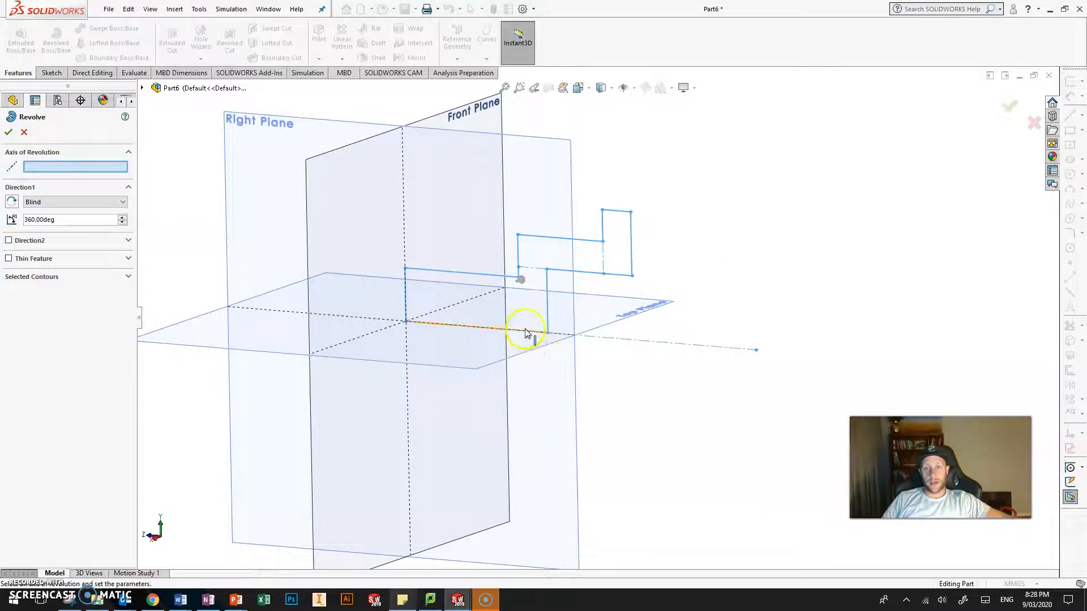
left_click(681, 350)
mouse_move(815, 175)
middle_mouse_down()
mouse_move(782, 134)
mouse_move(802, 206)
mouse_move(825, 155)
mouse_move(636, 141)
mouse_move(577, 187)
mouse_move(798, 130)
mouse_move(830, 199)
mouse_move(900, 282)
mouse_move(862, 301)
mouse_move(857, 245)
mouse_move(805, 262)
mouse_move(849, 266)
mouse_move(815, 242)
middle_mouse_up()
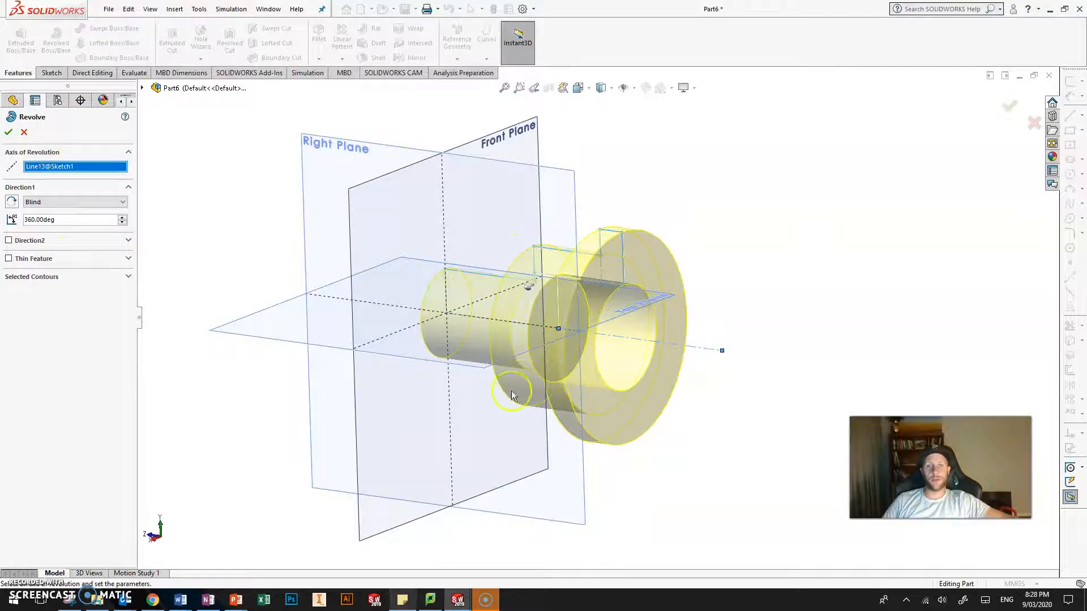
- Try a revolve angle of 180 degrees and inspect the half-revolved preview
left_click(122, 223)
left_click(122, 224)
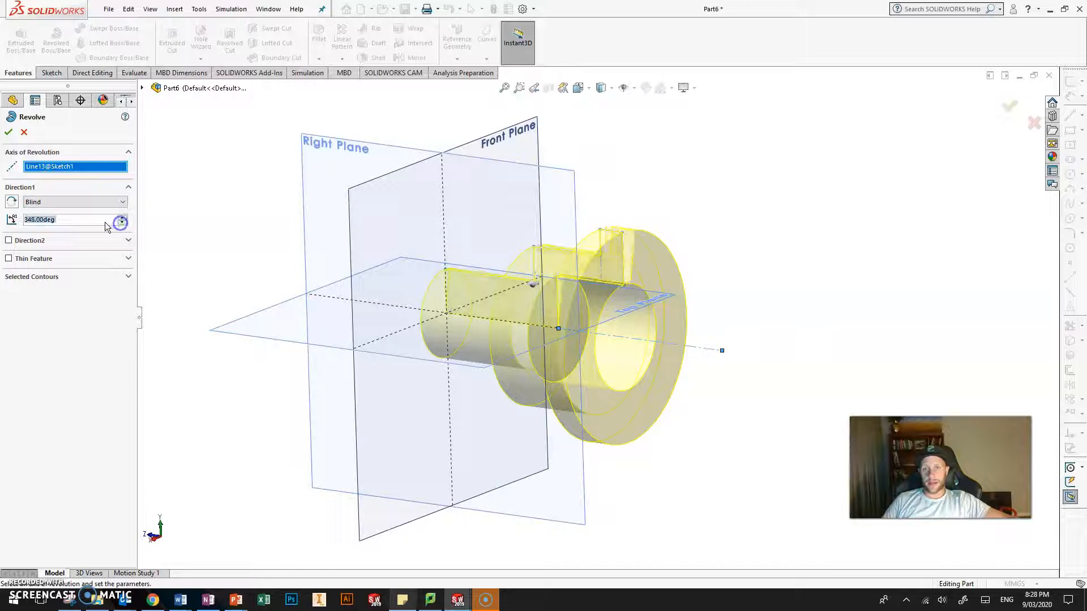
type("180")
left_click(779, 172)
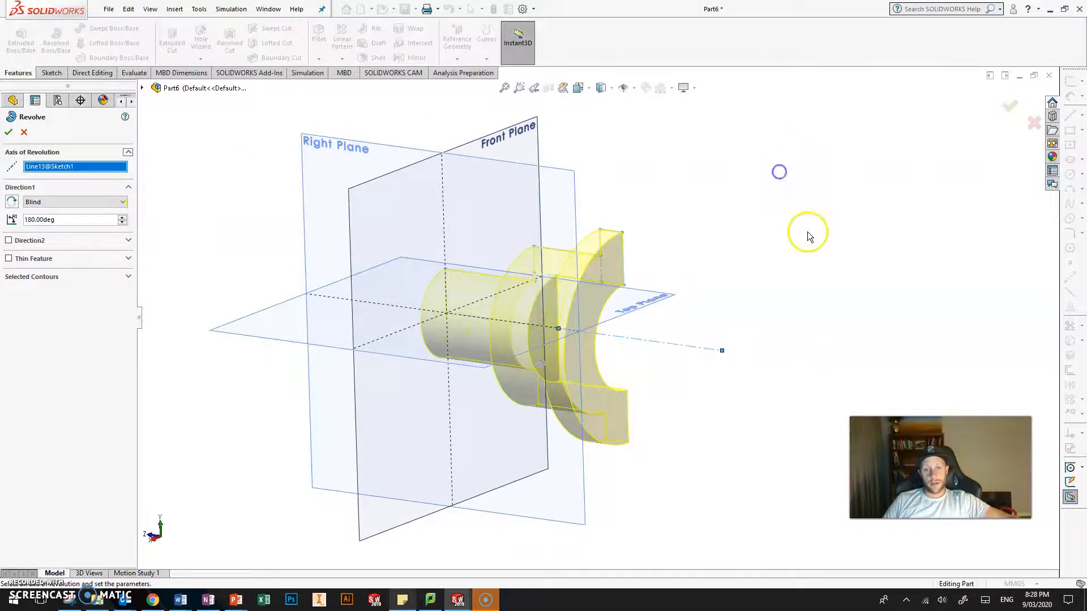
middle_click_drag(775, 245, 583, 431)
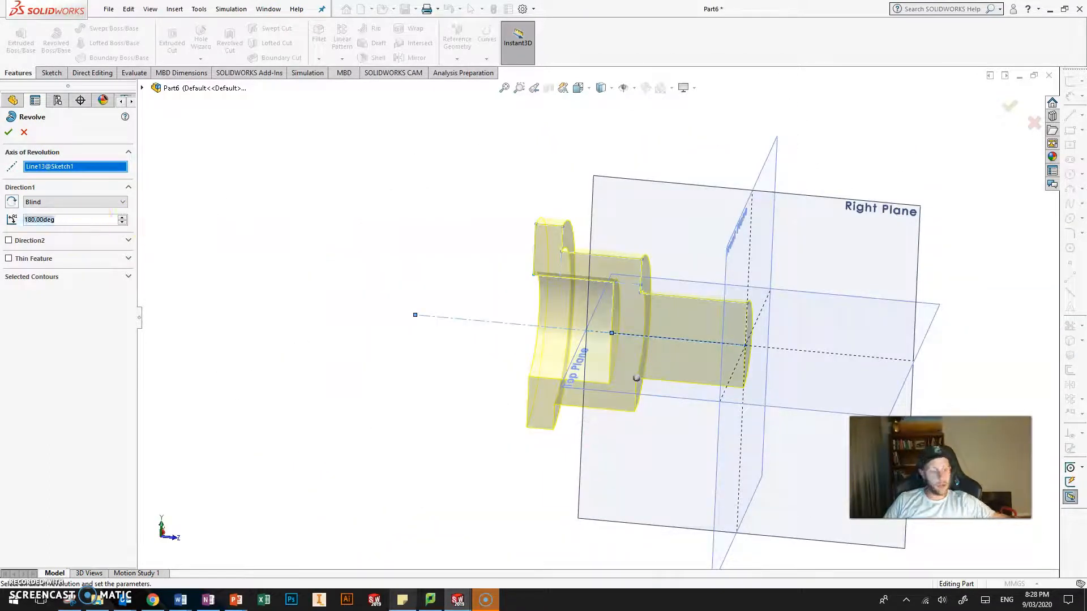
- Set the revolve angle to 360 degrees and accept the revolve
type("36")
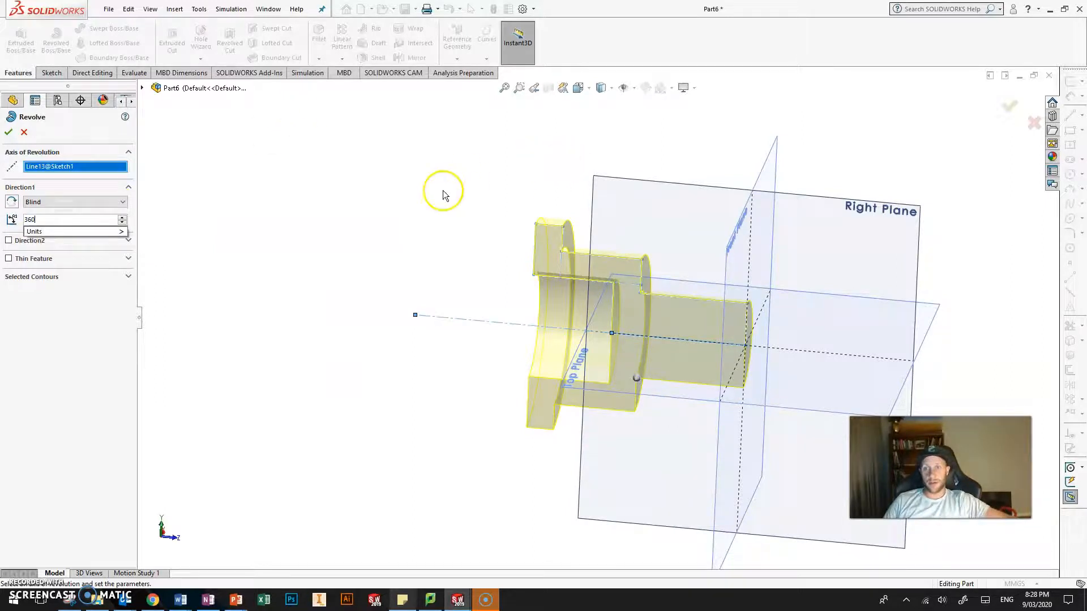
key("Return")
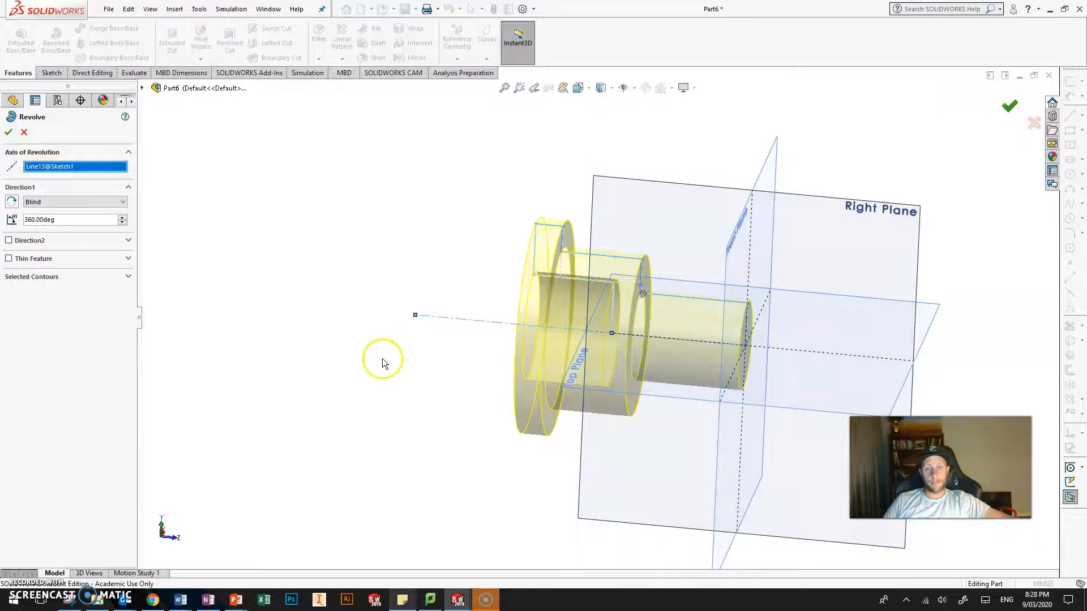
key("Return")
middle_click_drag(216, 257, 757, 206)
middle_click_drag(381, 311, 572, 364)
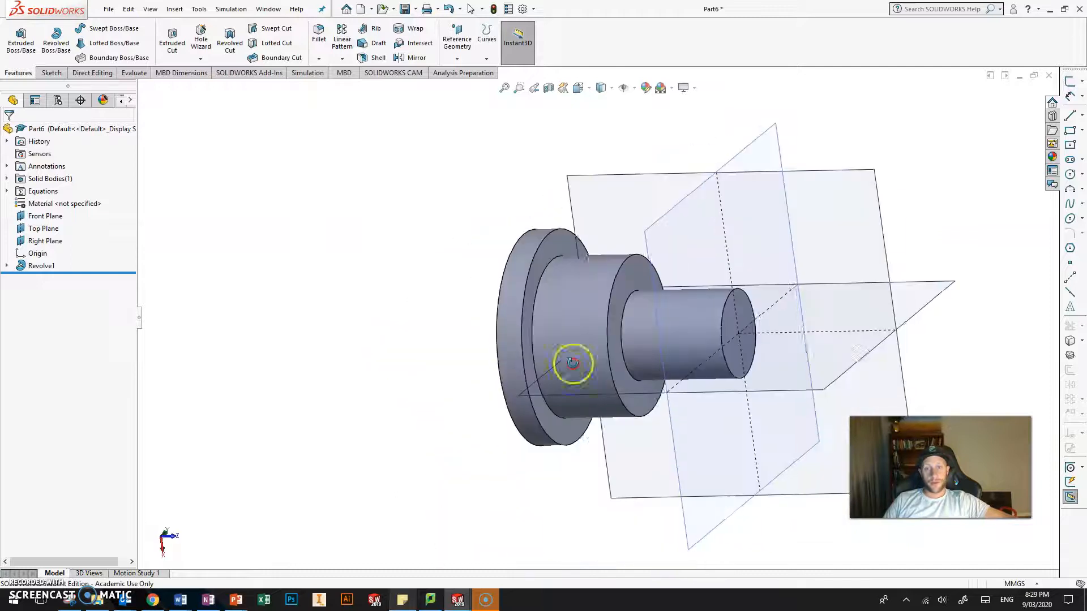
- Expand the revolve feature and open its profile sketch for editing
left_click(43, 267)
middle_click_drag(415, 217, 435, 456)
left_click(406, 267)
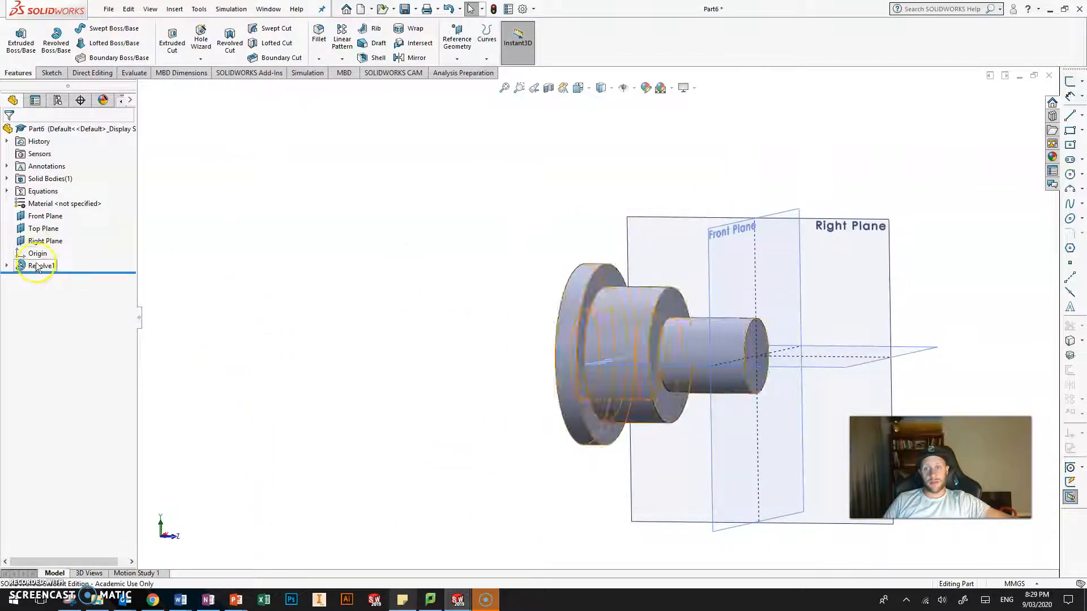
left_click(8, 265)
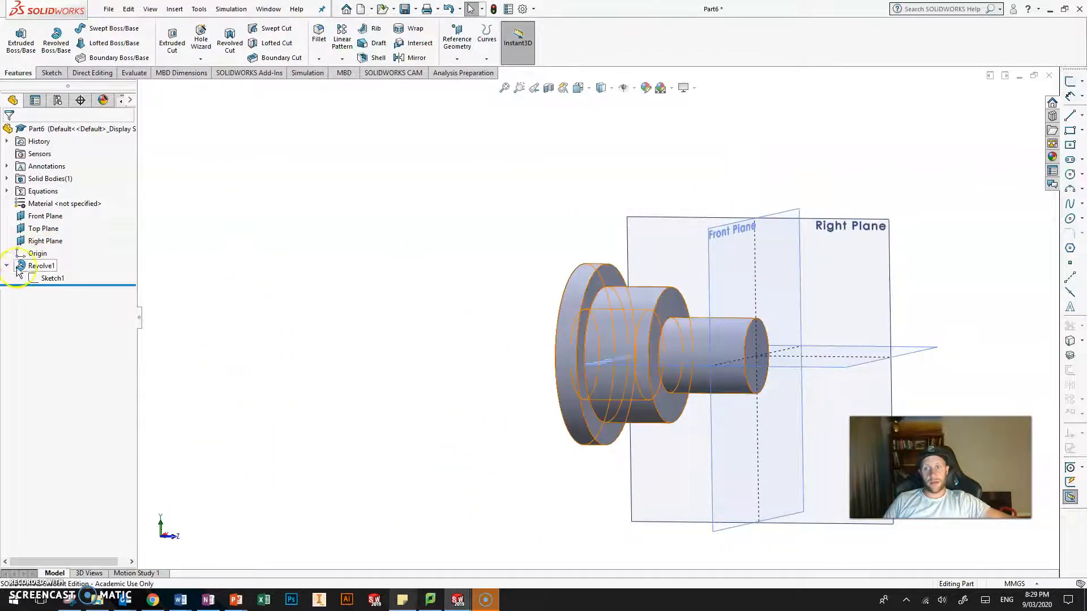
right_click(52, 278)
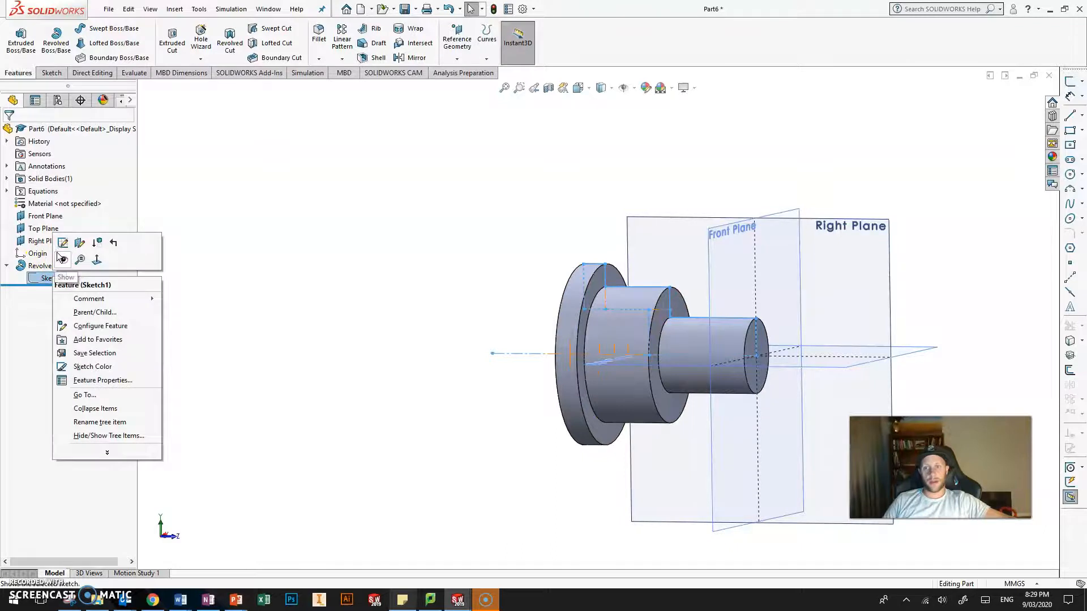
left_click(63, 243)
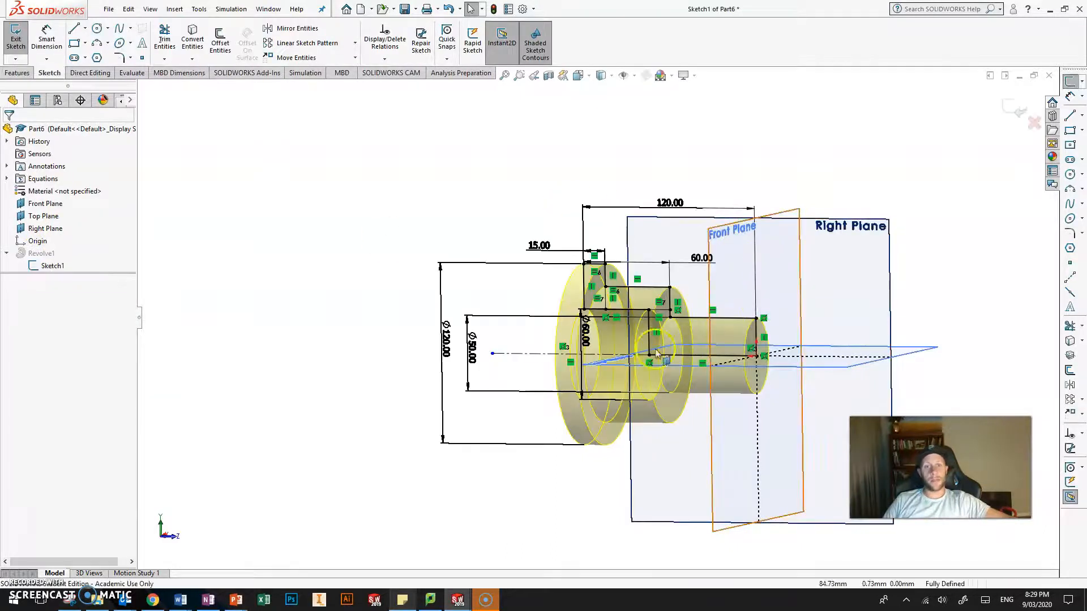
- Set the flange's thickness in the profile sketch to 10 mm
middle_click_drag(461, 214, 716, 180)
scroll(716, 182, "down", 5)
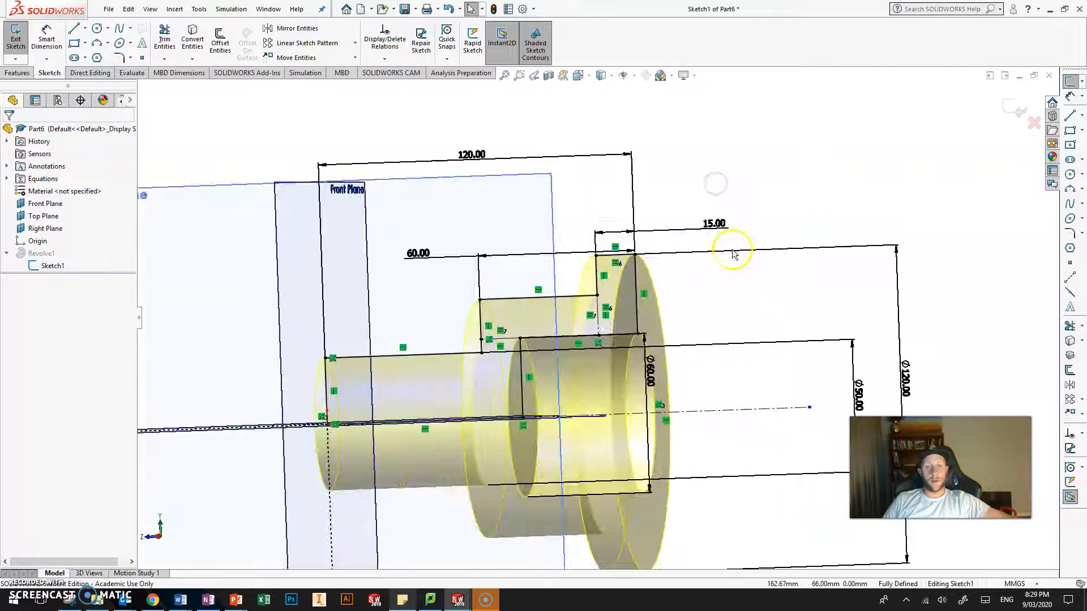
left_click(718, 224)
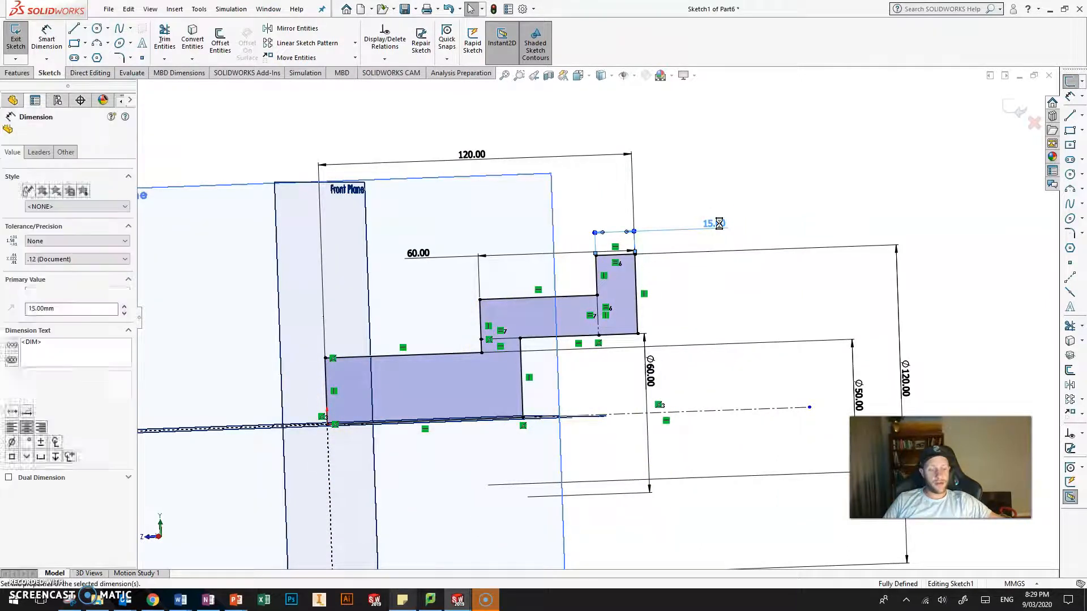
double_click(719, 223)
type("10")
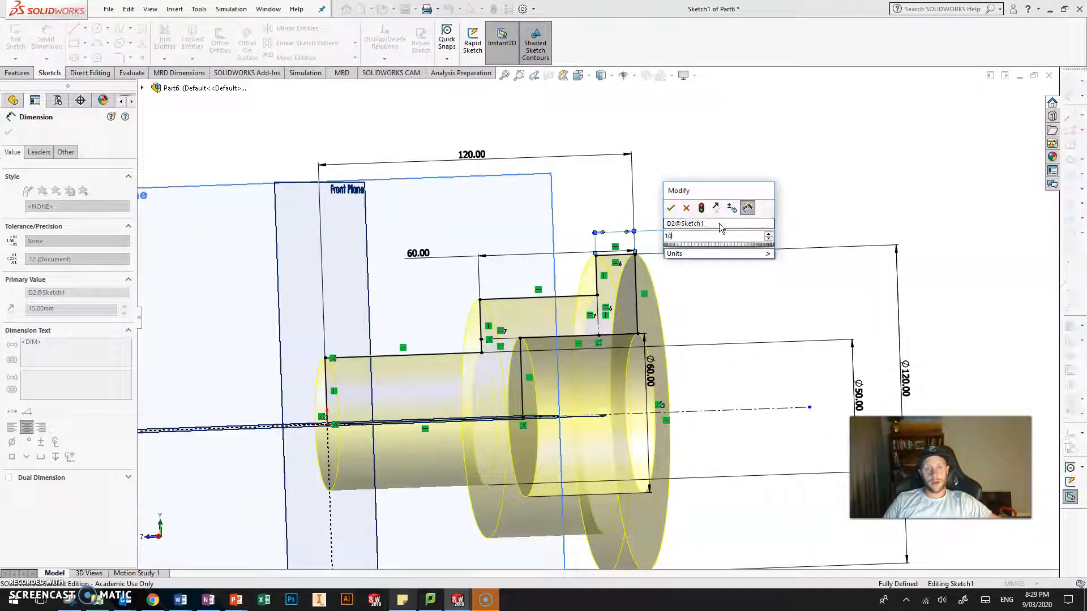
key("Return")
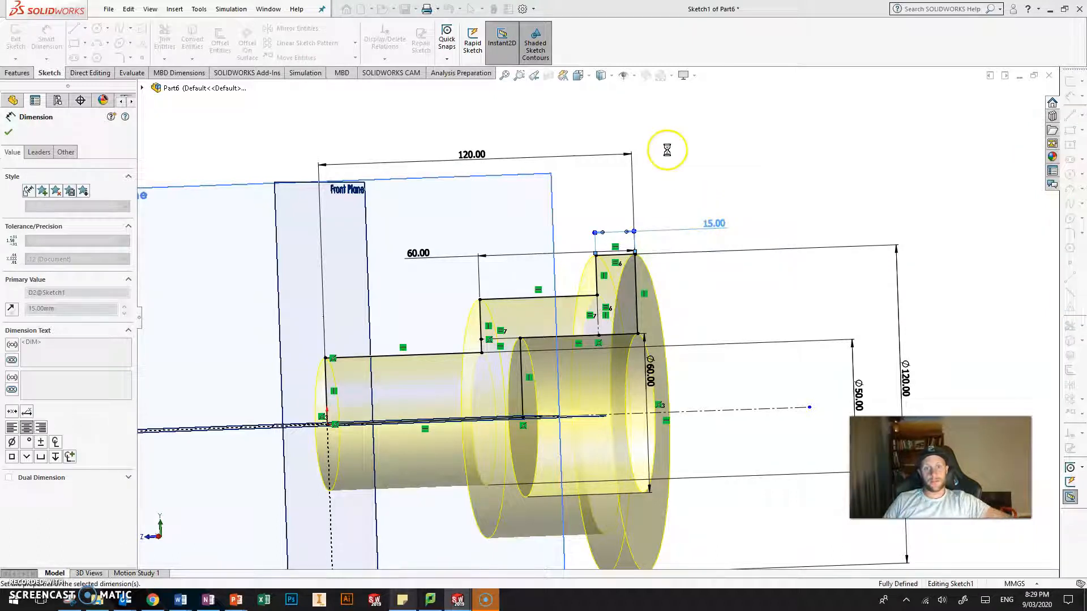
left_click(712, 163)
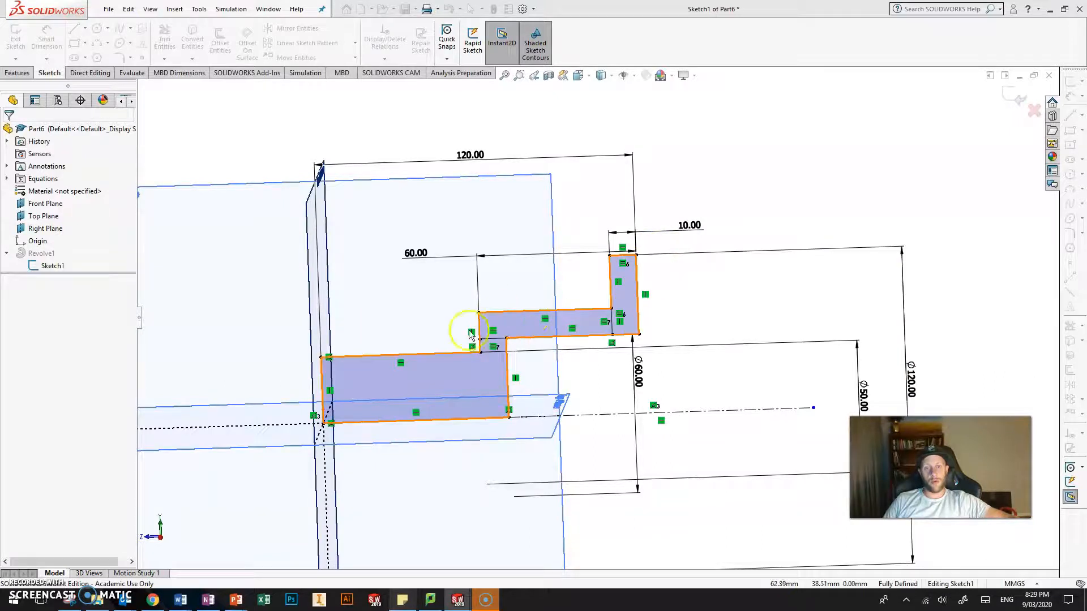
- Exit the sketch to rebuild the revolved part, and look over its stepped exterior
mouse_move(921, 130)
middle_mouse_down()
mouse_move(843, 161)
mouse_move(847, 170)
middle_mouse_up()
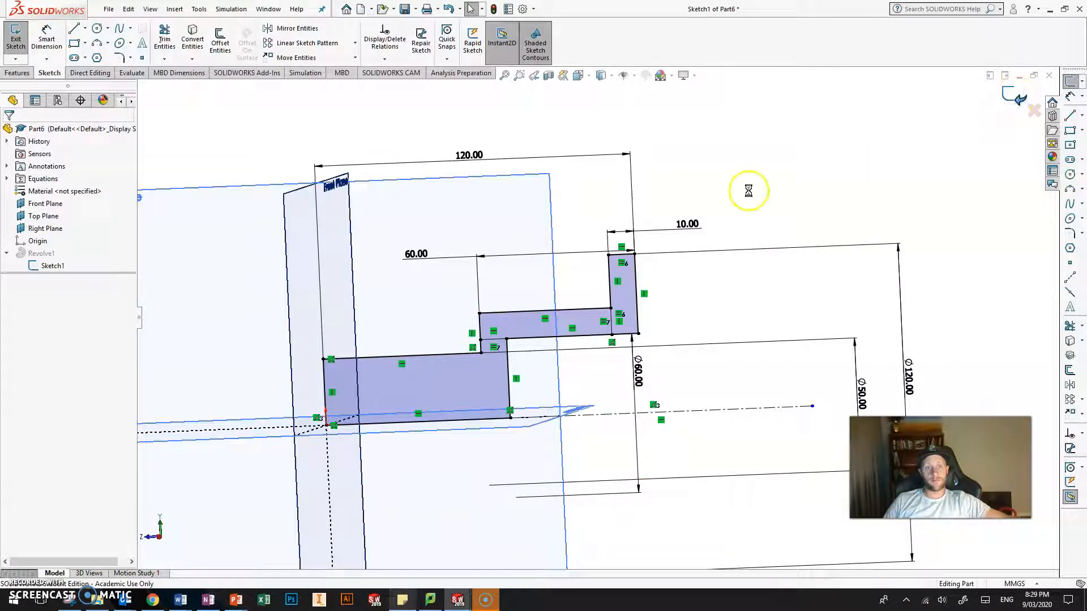
middle_click_drag(688, 266, 722, 306)
scroll(722, 306, "up", 3)
scroll(492, 402, "down", 3)
middle_click_drag(490, 394, 510, 483)
scroll(510, 481, "up", 4)
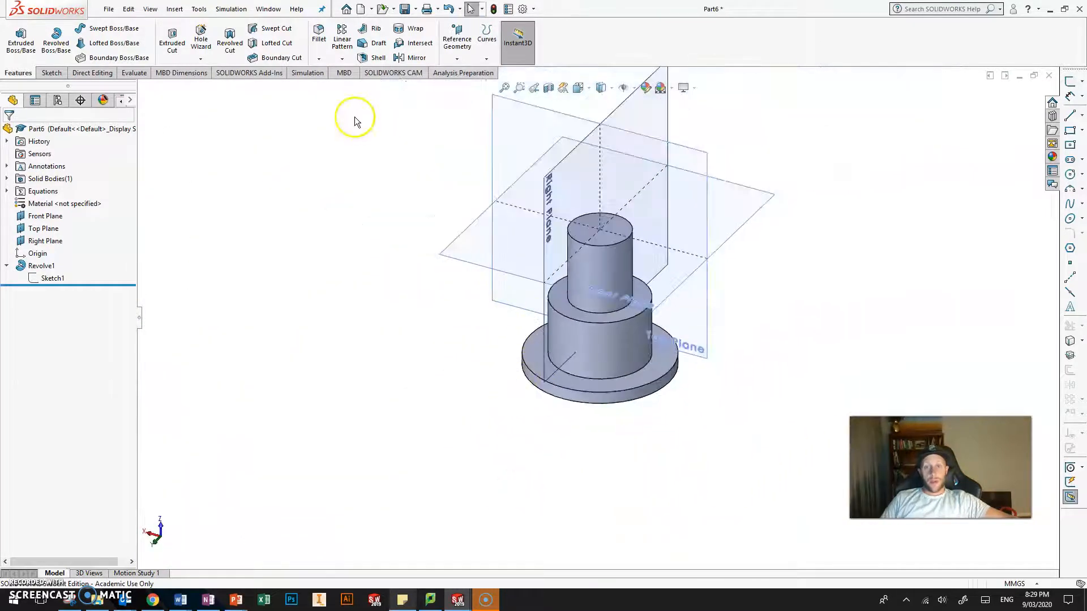
- Chamfer the free end edge of the 50 mm diameter cylinder by 5 mm at 45 degrees
left_click(319, 60)
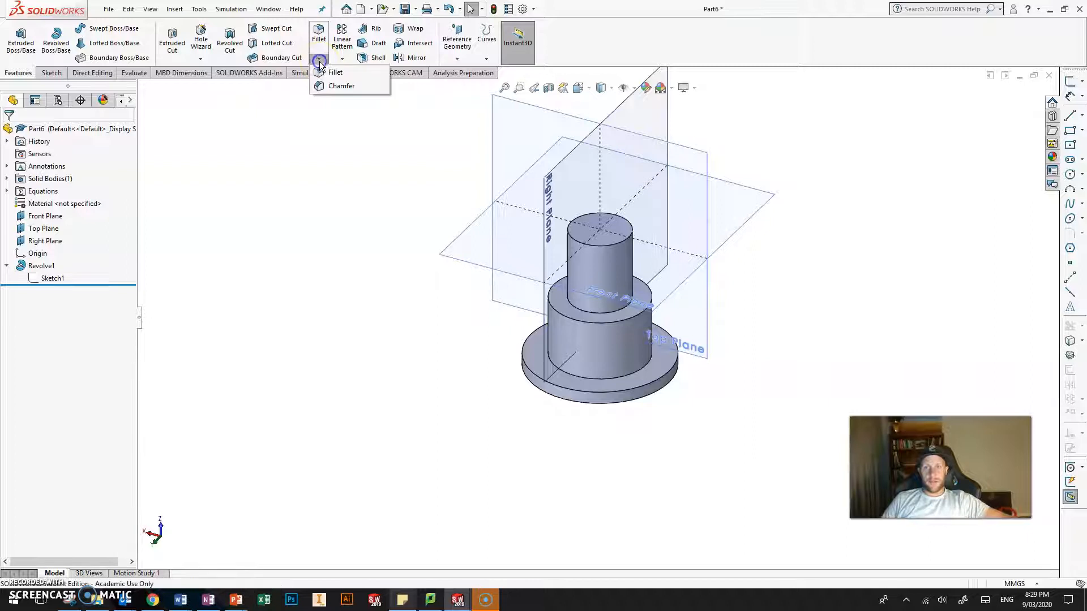
left_click(340, 87)
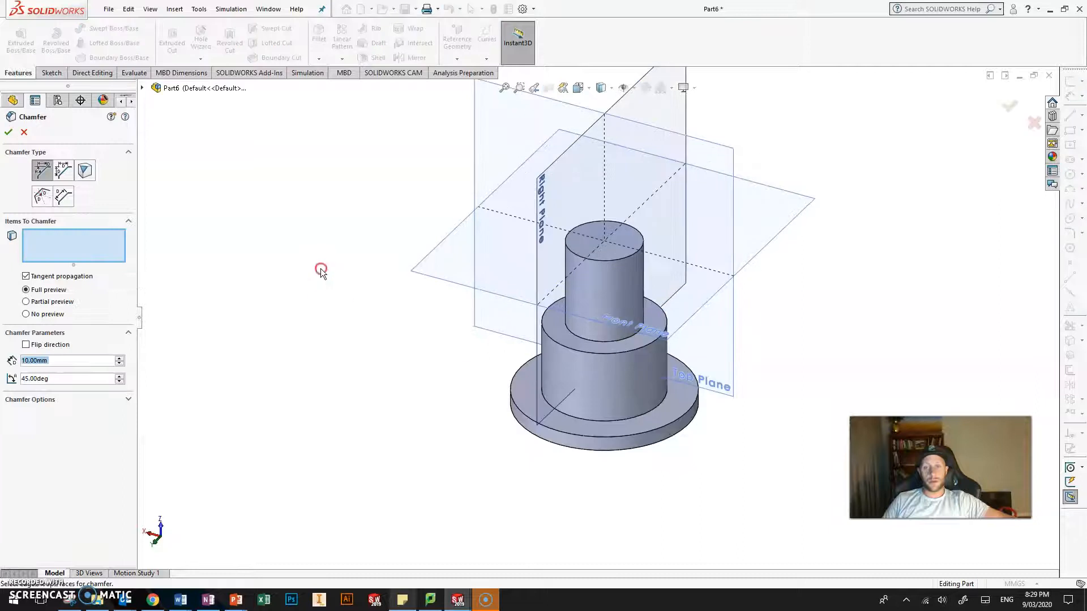
scroll(613, 245, "down", 4)
left_click(607, 239)
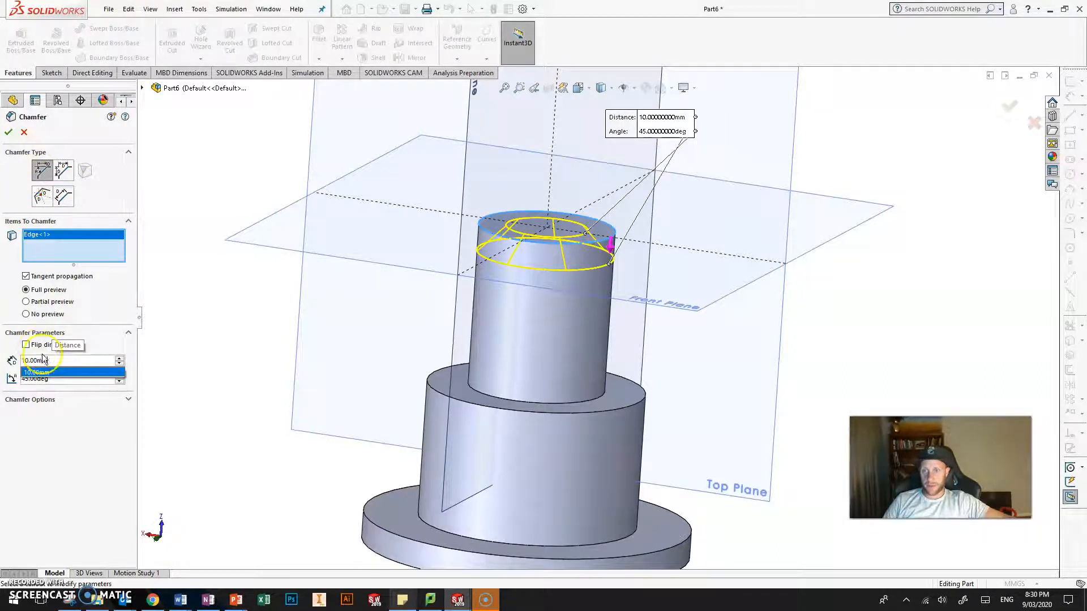
type("5")
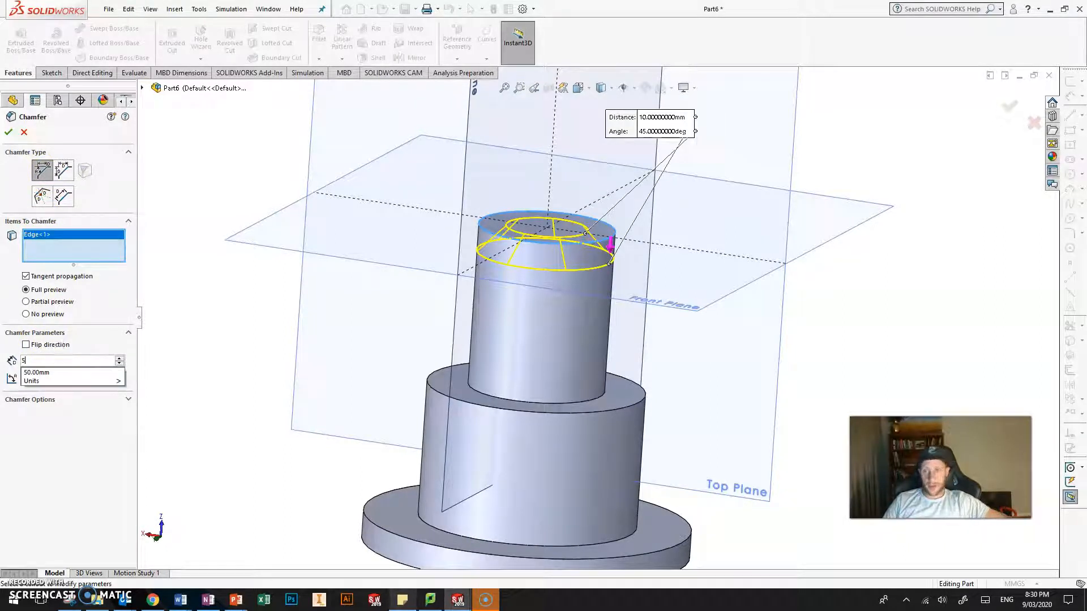
left_click(249, 157)
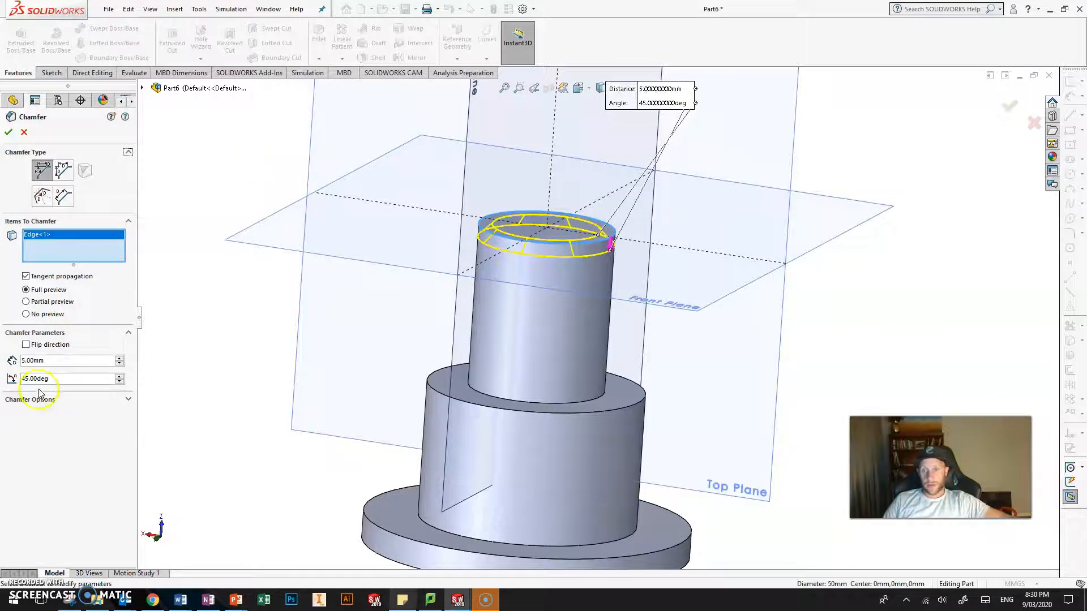
middle_click_drag(638, 249, 631, 239)
left_click(1010, 106)
mouse_move(636, 294)
middle_mouse_down()
mouse_move(602, 165)
mouse_move(796, 141)
mouse_move(728, 322)
mouse_move(772, 267)
mouse_move(733, 250)
mouse_move(526, 452)
mouse_move(577, 313)
mouse_move(565, 279)
middle_mouse_up()
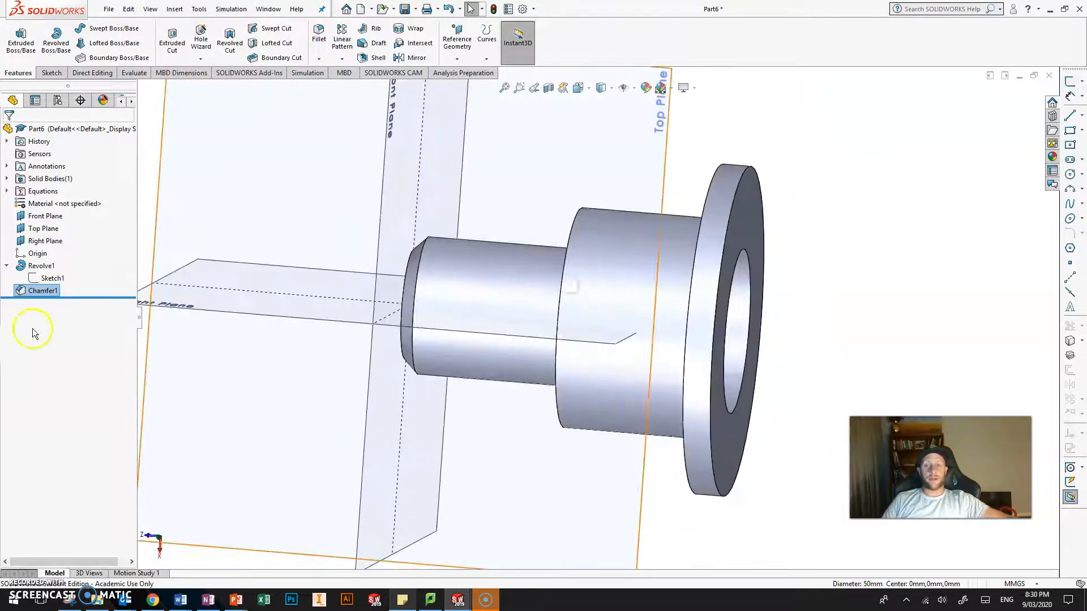
- Examine which geometry the profile sketch and the chamfer each define on the model
left_click(50, 279)
mouse_move(514, 218)
middle_mouse_down()
mouse_move(510, 405)
mouse_move(511, 187)
mouse_move(558, 332)
mouse_move(538, 236)
middle_mouse_up()
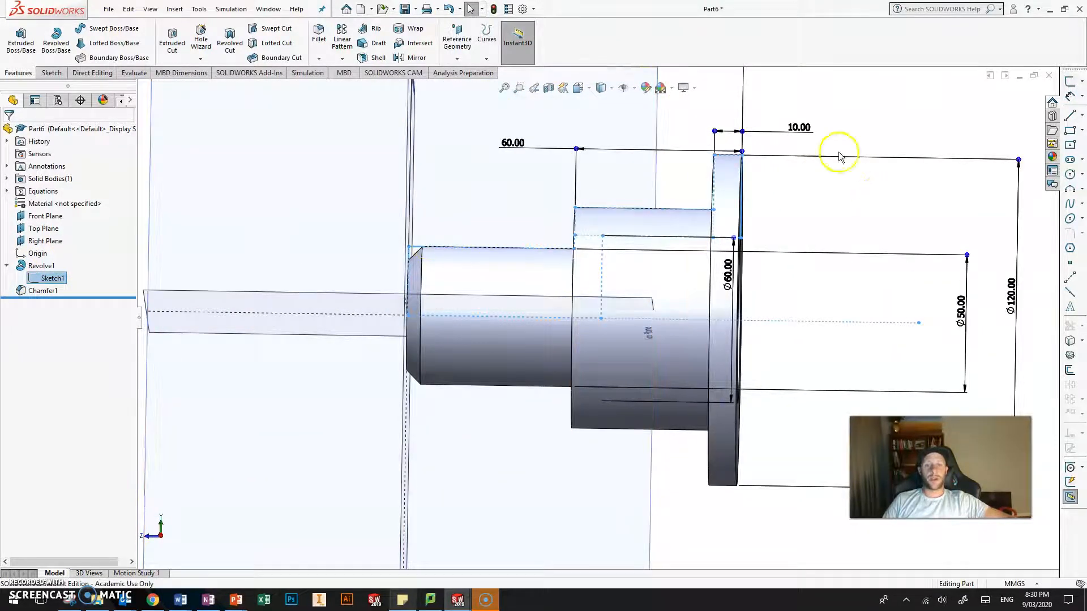
left_click(829, 131)
scroll(634, 204, "down", 3)
middle_click_drag(629, 181, 511, 295)
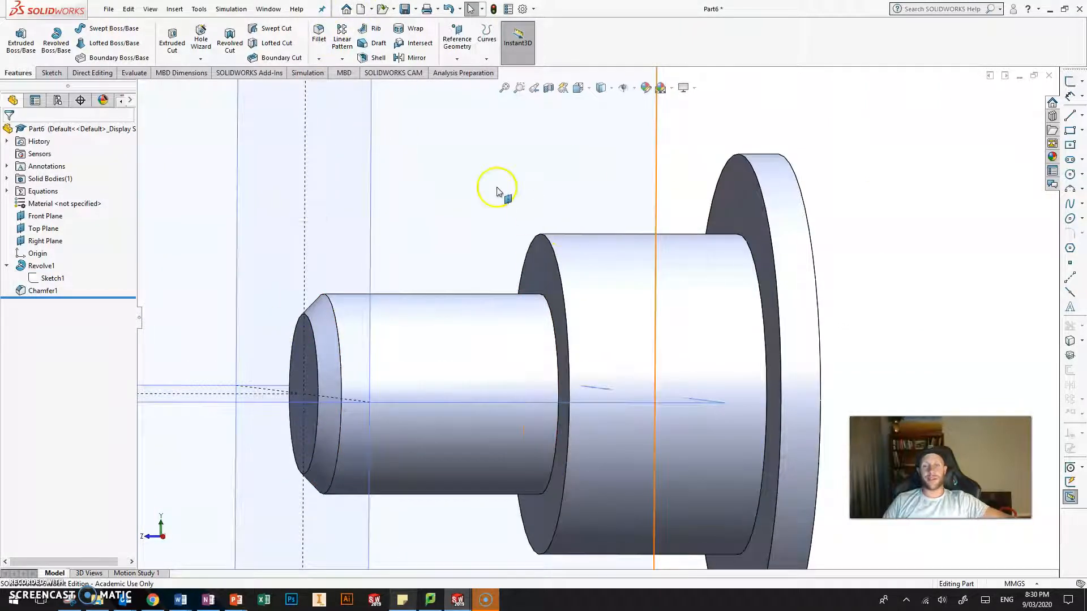
middle_click_drag(496, 187, 492, 195)
left_click(47, 291)
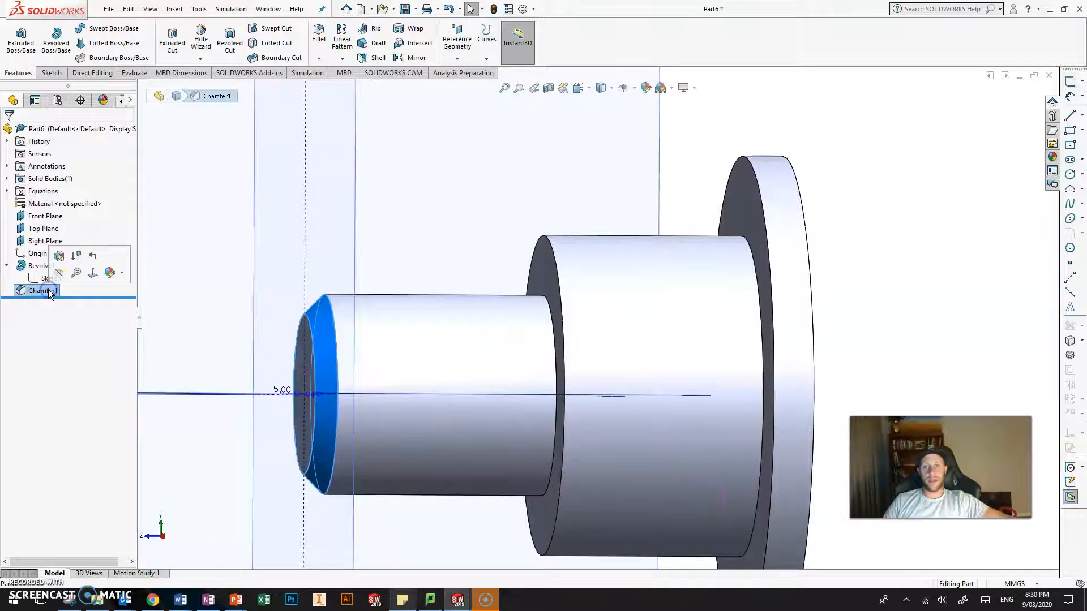
left_click(853, 160)
- Edit the revolve's profile sketch and draw a diagonal line about 11 mm long across the outer corner of the free end
scroll(858, 188, "up", 3)
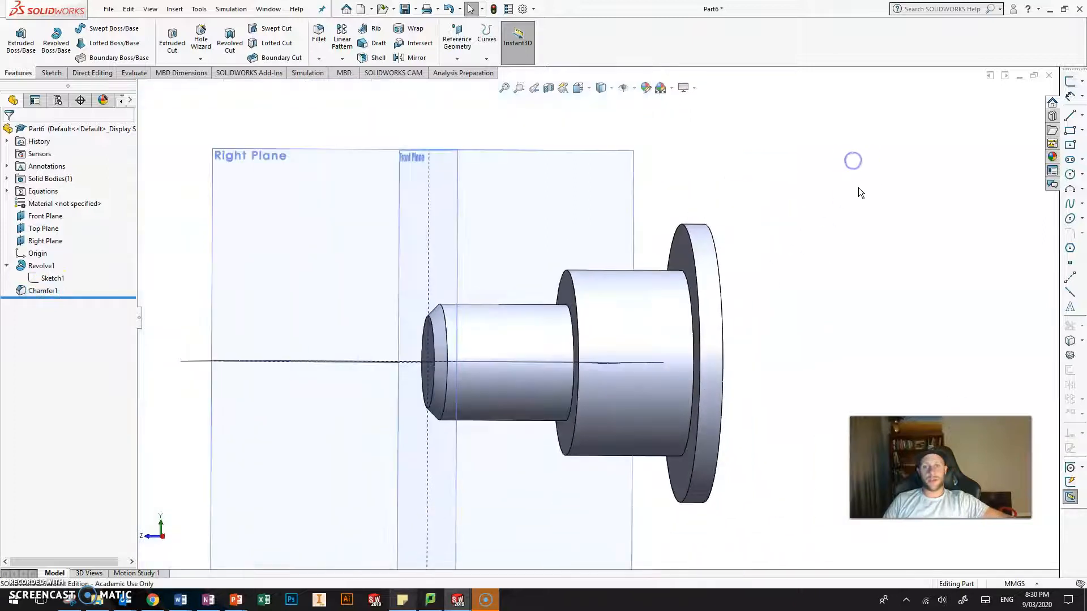
right_click(49, 278)
left_click(62, 240)
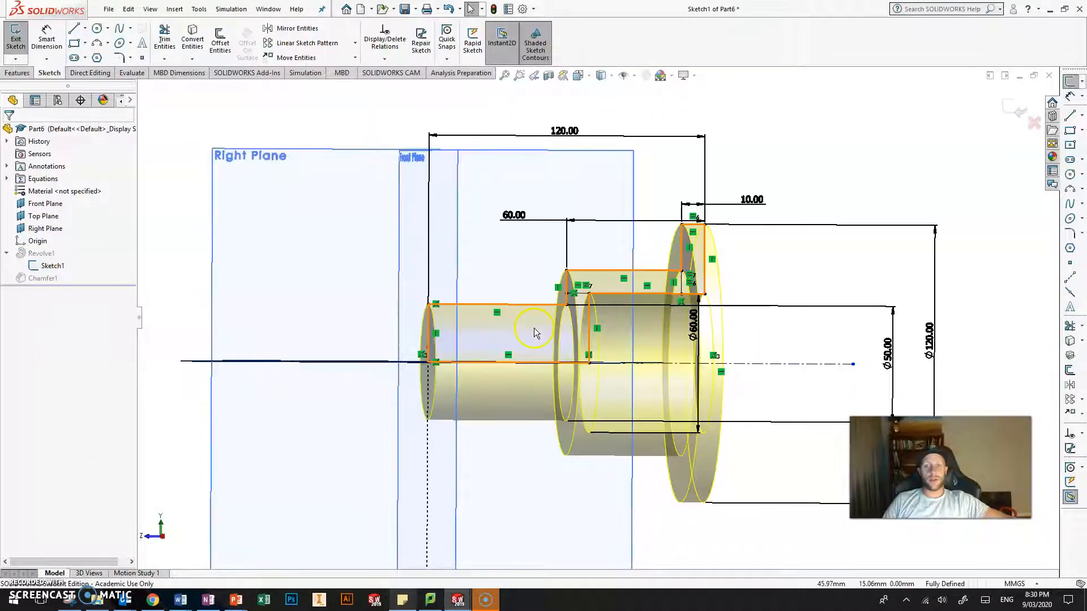
scroll(516, 312, "down", 3)
mouse_move(513, 269)
middle_mouse_down()
mouse_move(500, 265)
mouse_move(488, 279)
middle_mouse_up()
left_click(1070, 116)
scroll(485, 274, "down", 5)
left_click(352, 341)
left_click(403, 300)
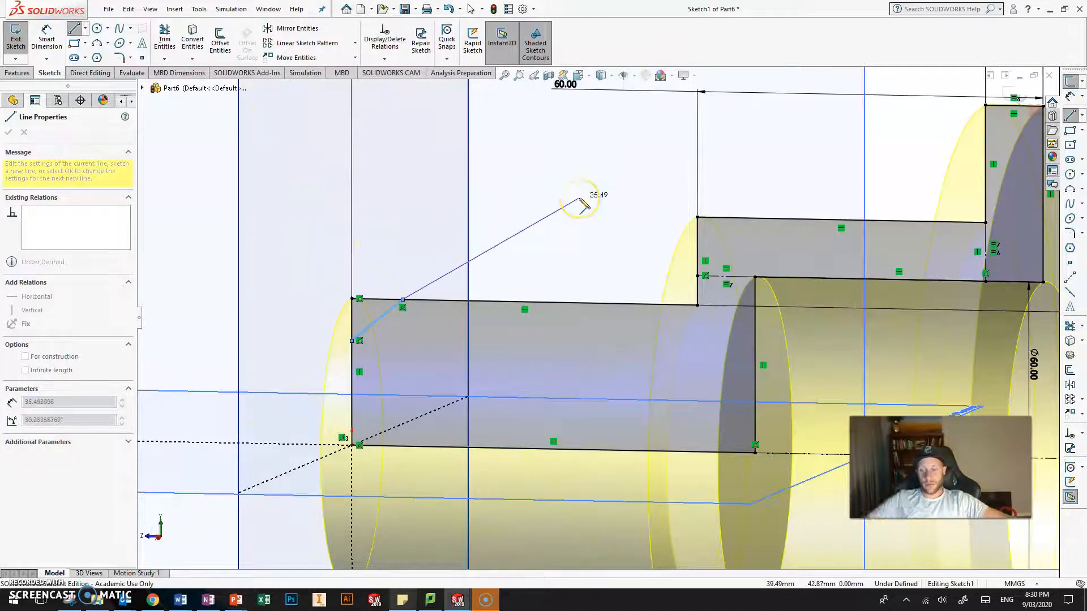
key("Escape")
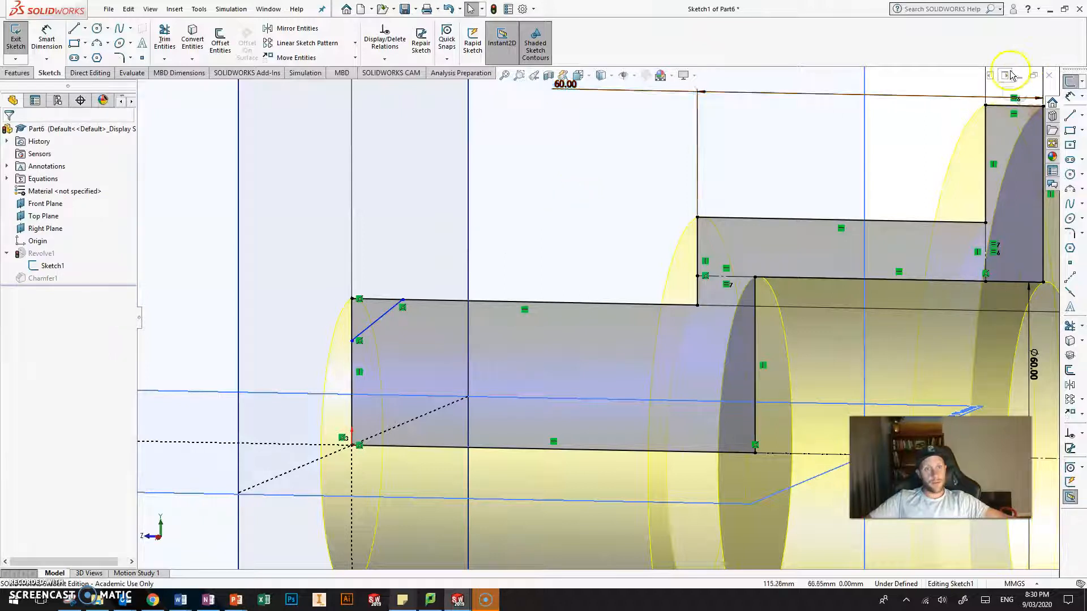
- Dimension the angle between the diagonal corner line and the vertical end line as 45 degrees
left_click(1071, 98)
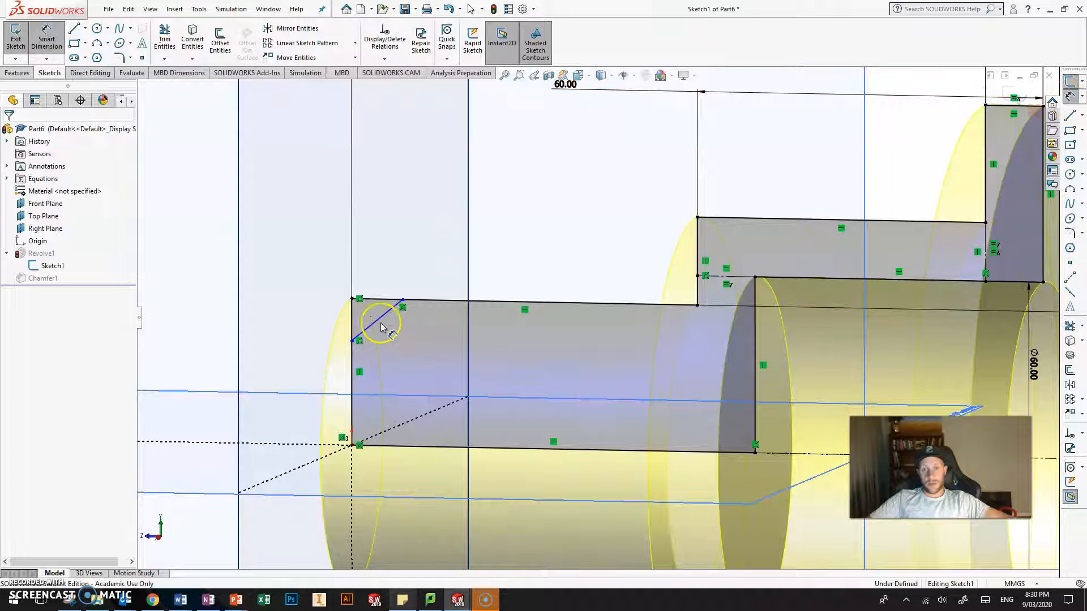
scroll(390, 316, "down", 4)
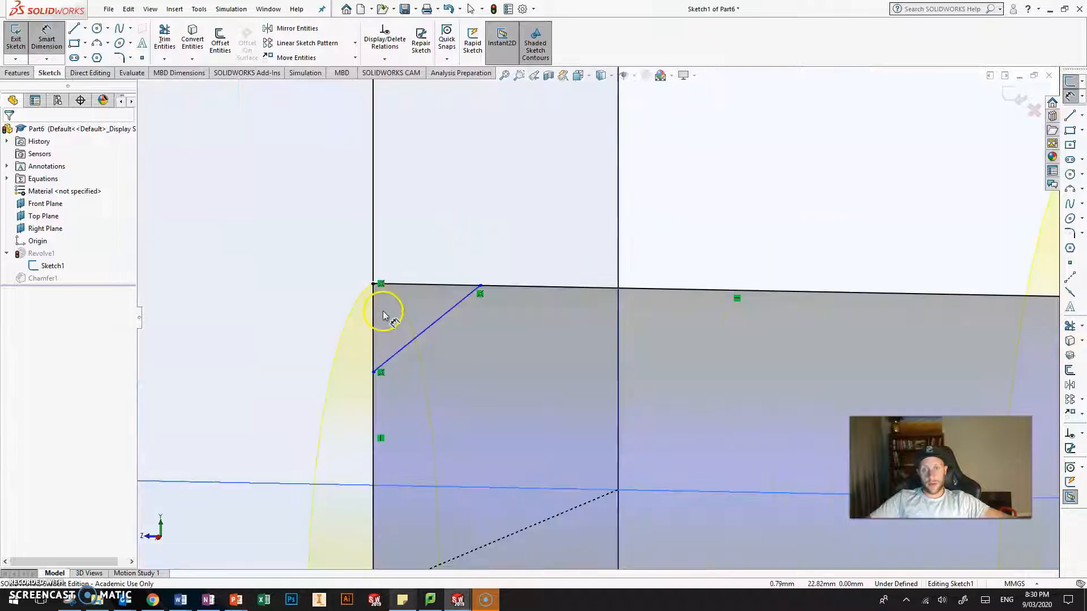
left_click(442, 317)
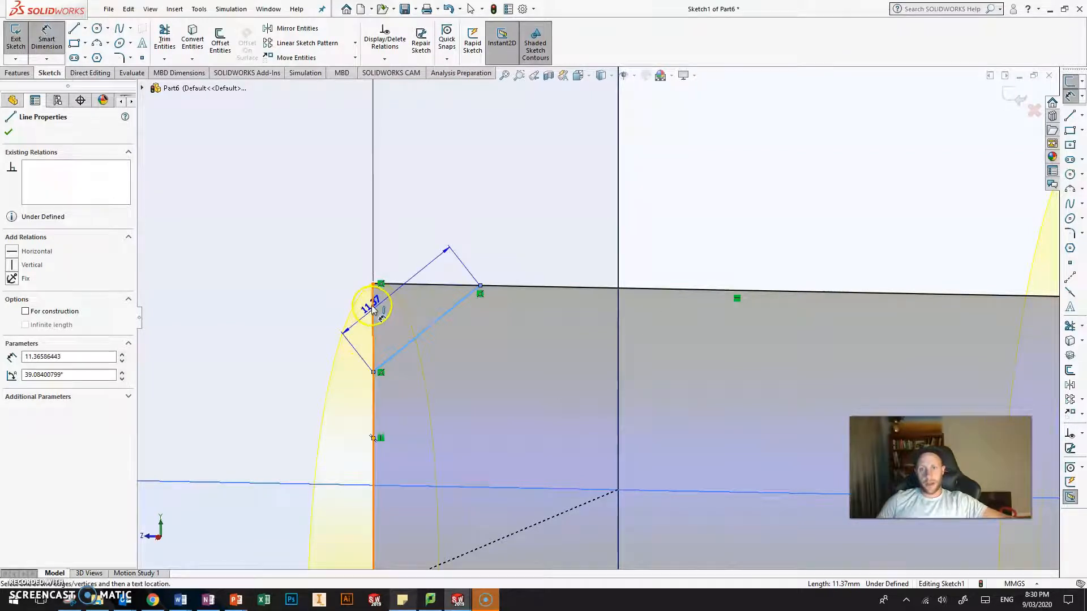
left_click(373, 320)
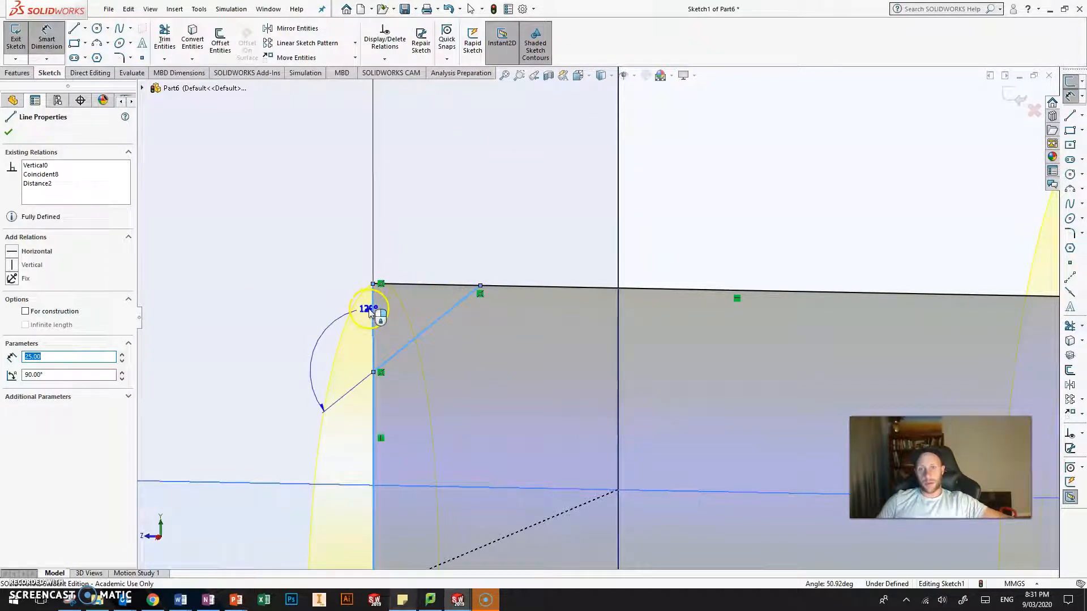
left_click(458, 165)
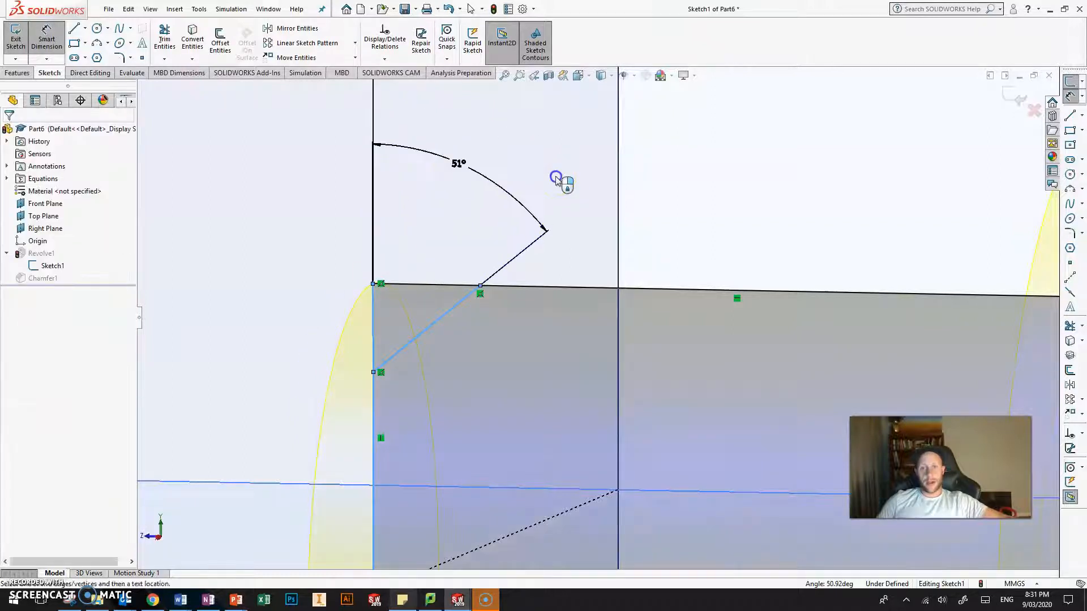
type("45")
left_click(411, 151)
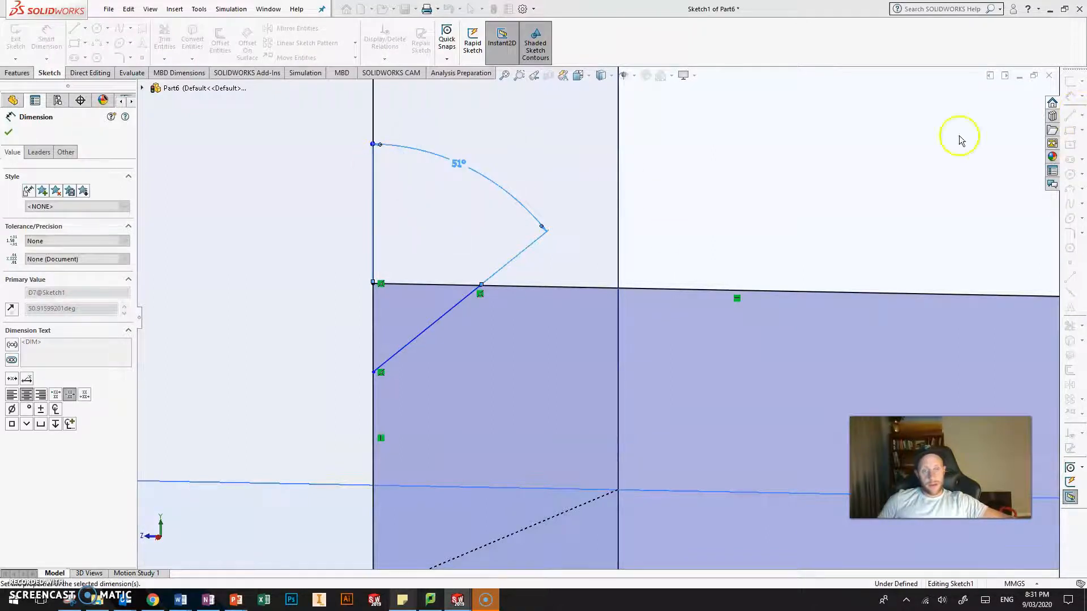
- Dimension the horizontal distance from the vertical end line to the diagonal line's upper endpoint as 5 mm
scroll(406, 286, "up", 1)
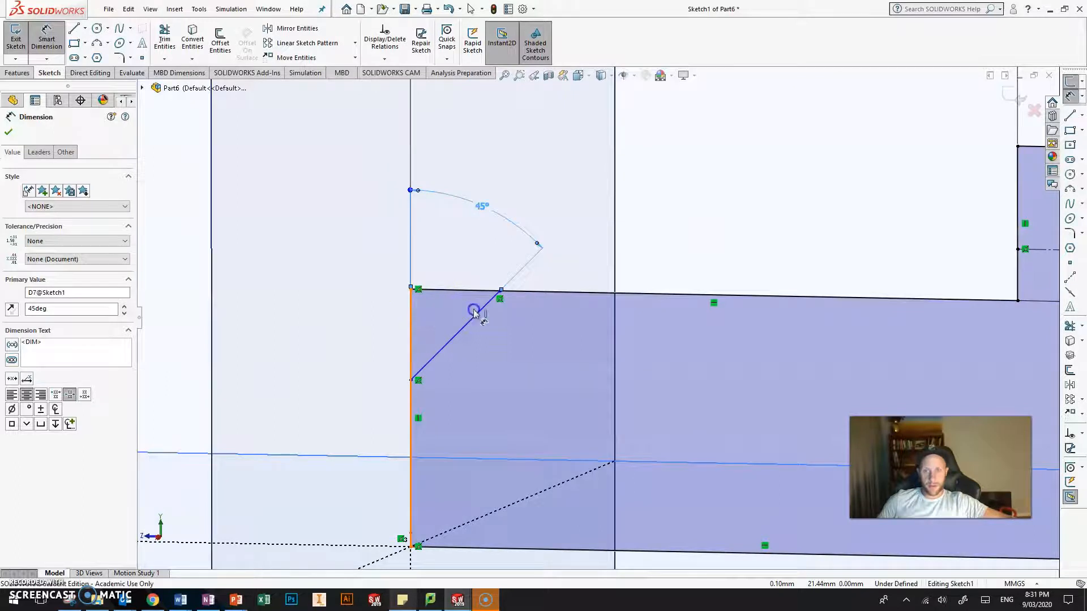
left_click(500, 294)
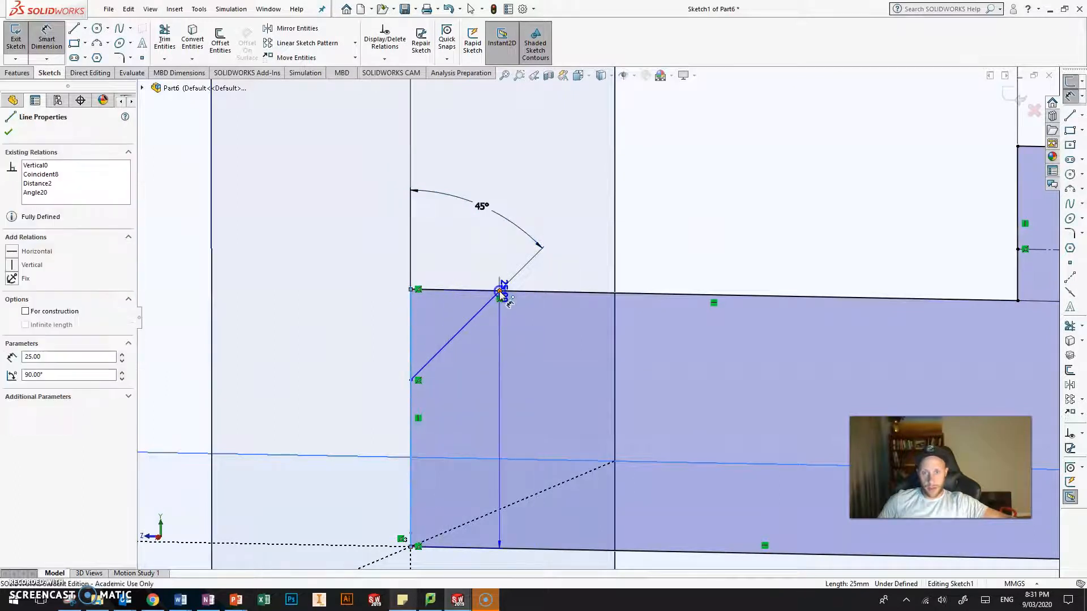
left_click(451, 254)
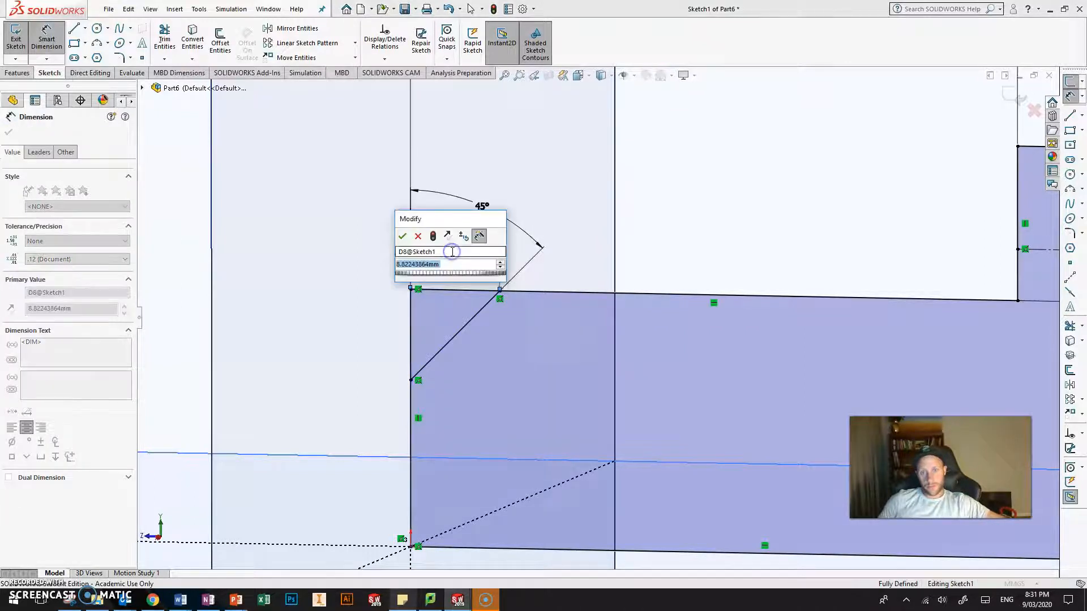
type("5")
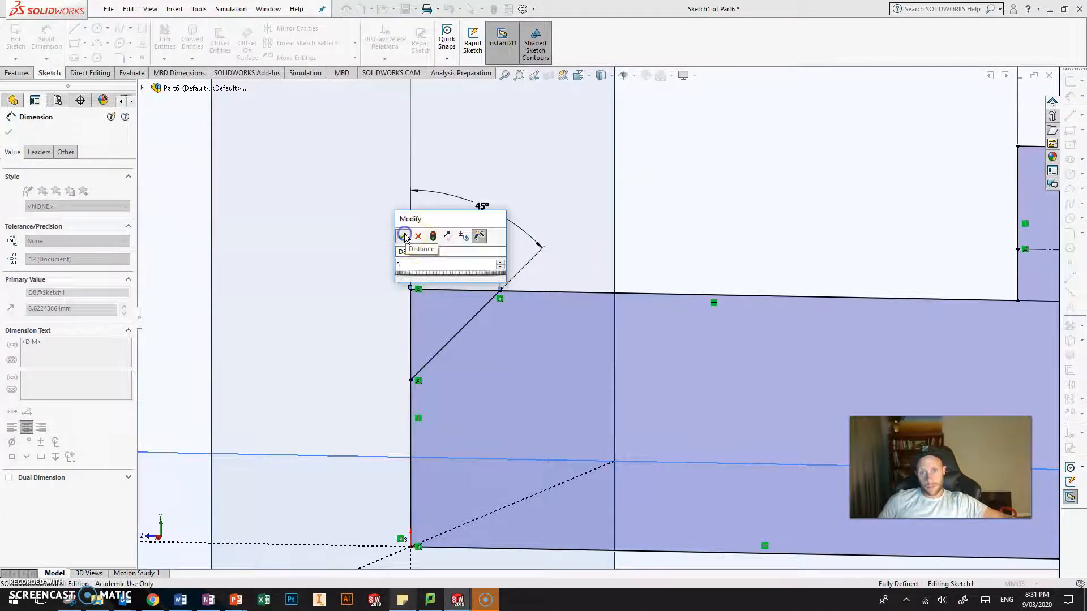
left_click(404, 236)
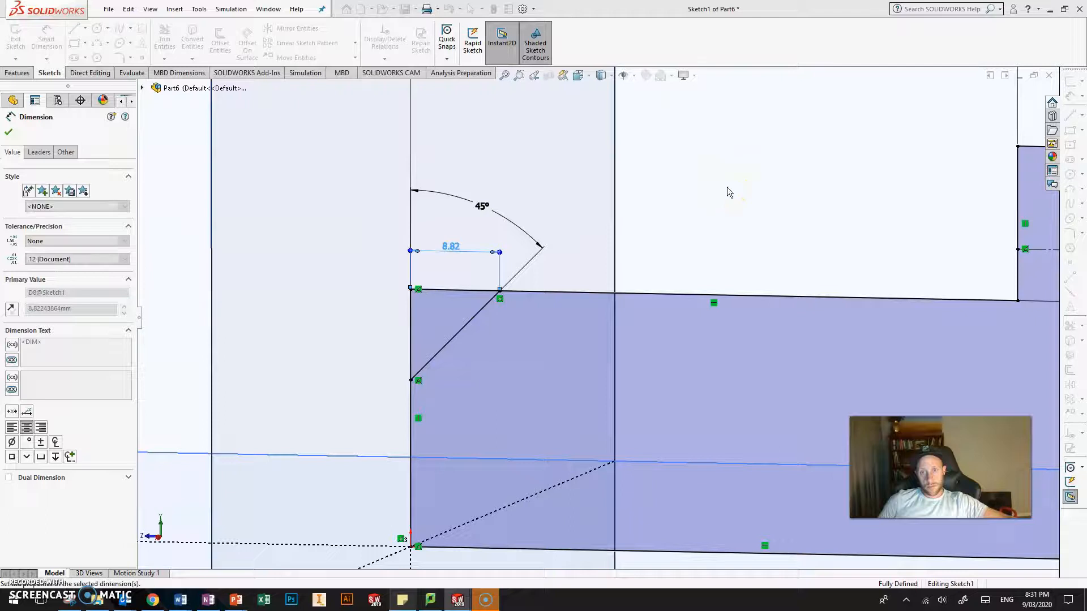
left_click(511, 225)
scroll(519, 253, "up", 1)
middle_click_drag(511, 202, 528, 299)
scroll(529, 298, "down", 2)
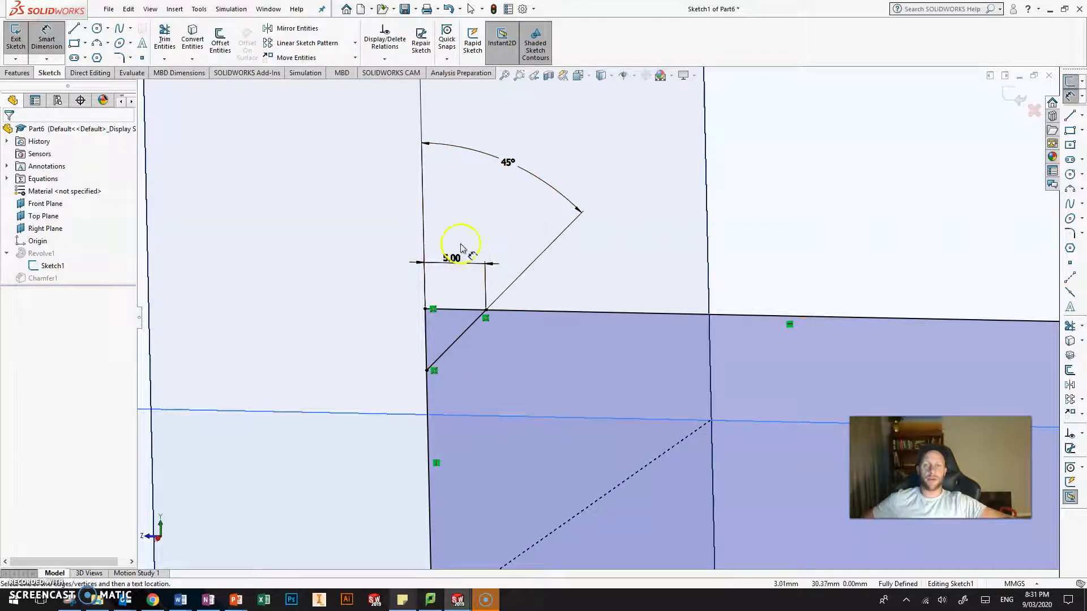
- Trim away the two short line segments outside the diagonal with Power trim, leaving a chamfered corner in the profile
left_click(166, 39)
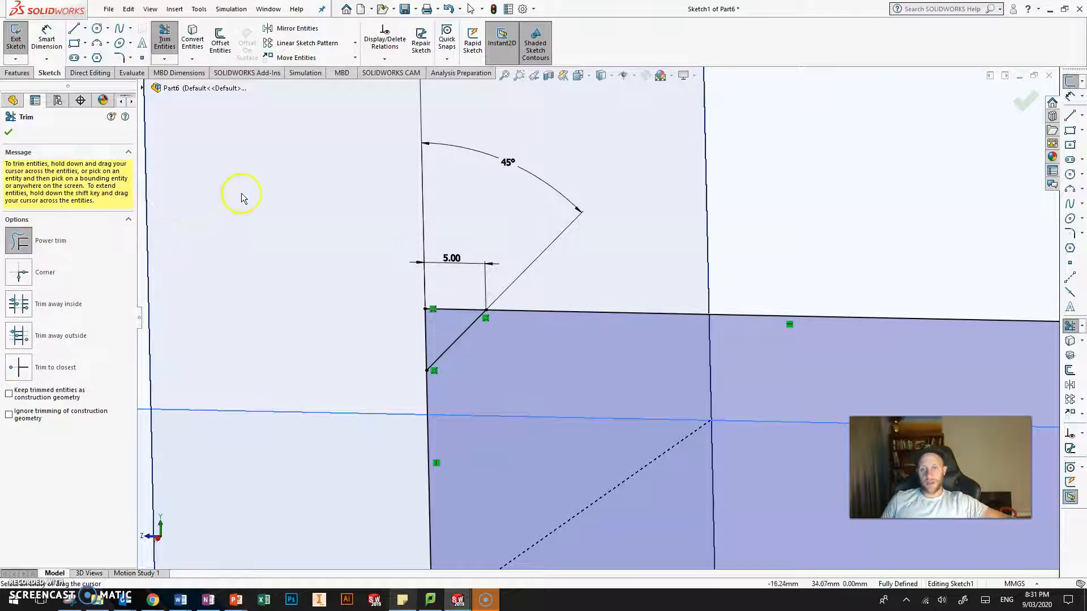
left_click(207, 213)
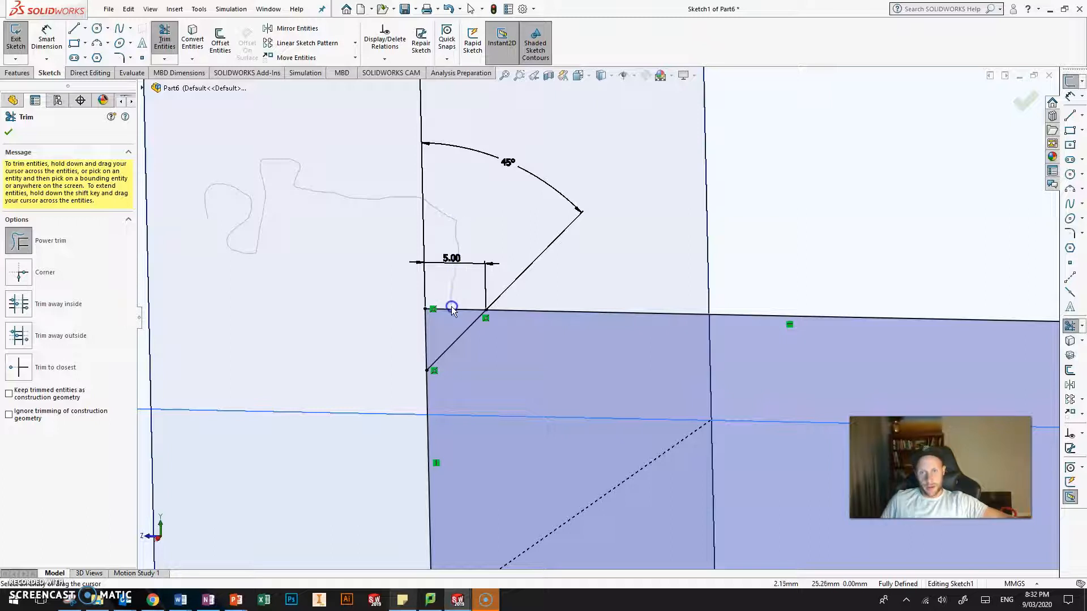
left_click_drag(451, 310, 452, 317)
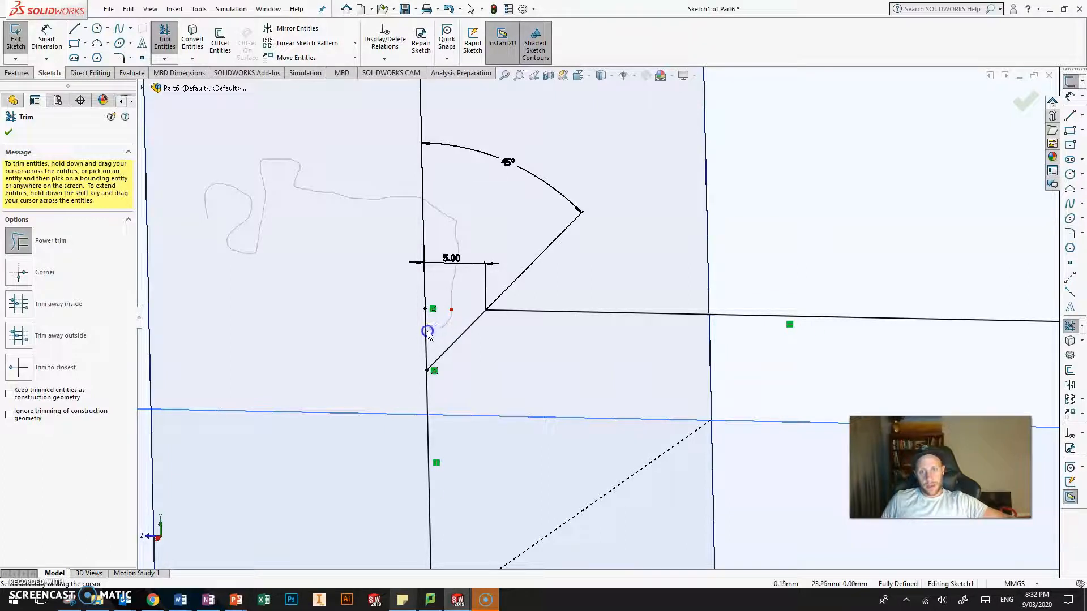
left_click_drag(419, 335, 418, 338)
scroll(230, 304, "up", 5)
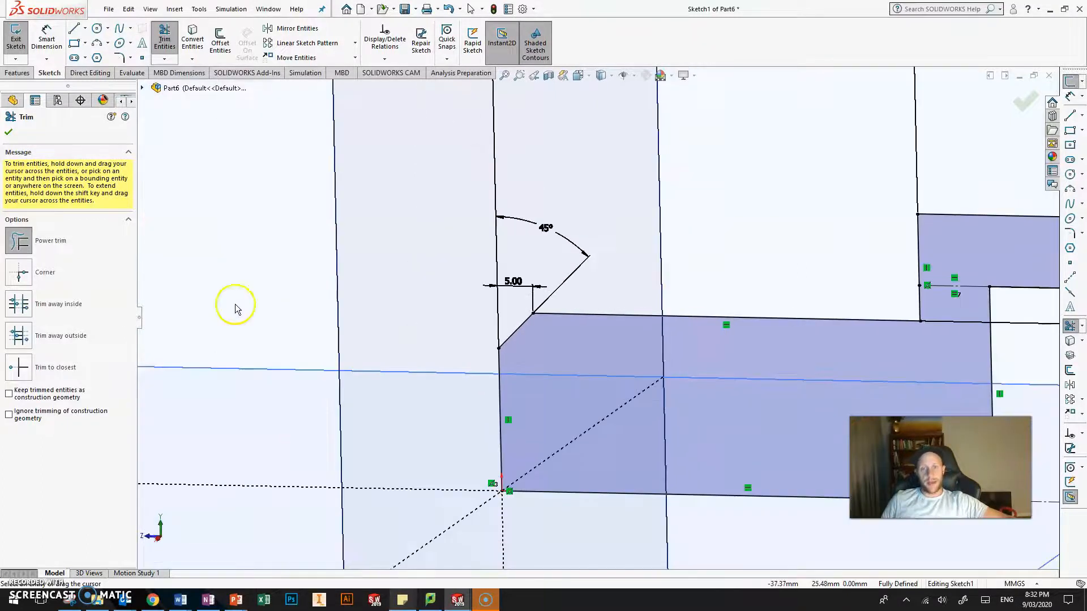
scroll(687, 267, "down", 5)
mouse_move(415, 340)
middle_mouse_down()
mouse_move(432, 321)
mouse_move(413, 323)
middle_mouse_up()
scroll(413, 323, "up", 1)
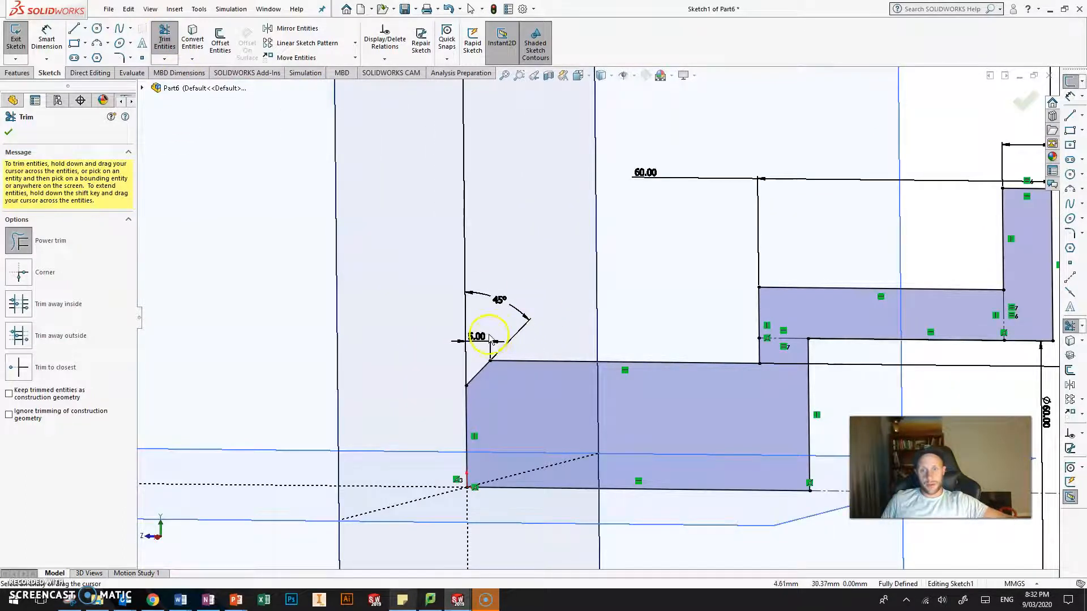
left_click(10, 133)
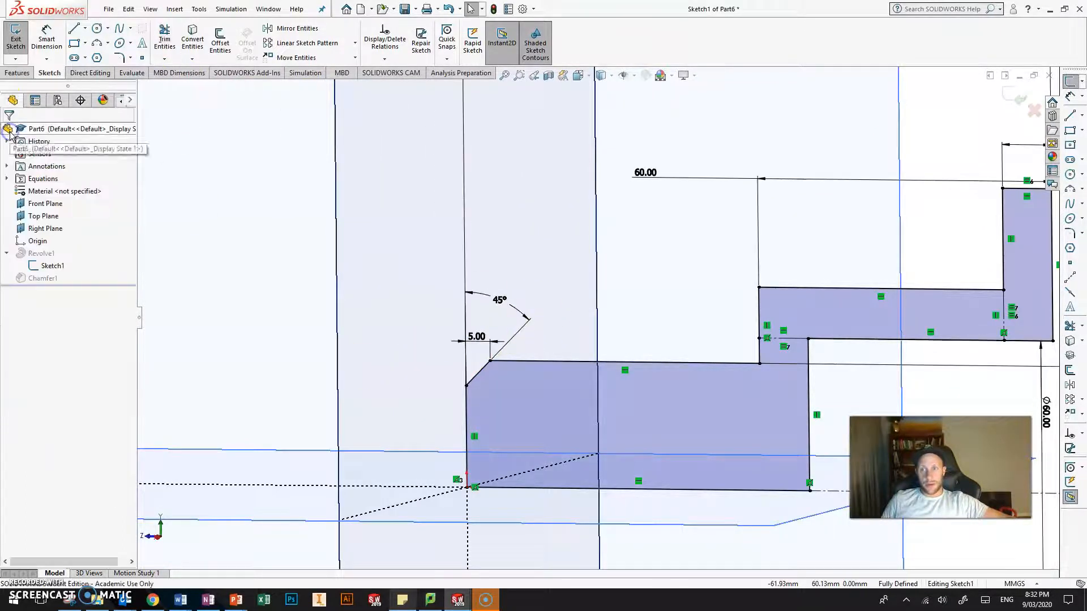
- Exit the profile sketch to rebuild the revolved part, and inspect its chamfered free end
key("f")
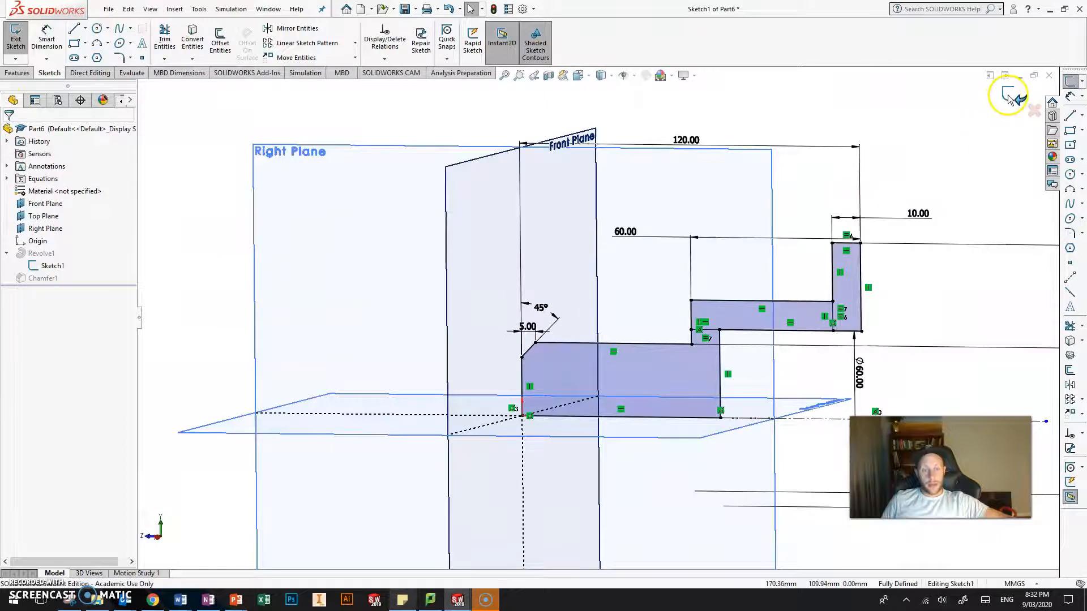
scroll(606, 340, "down", 3)
left_click(1032, 121)
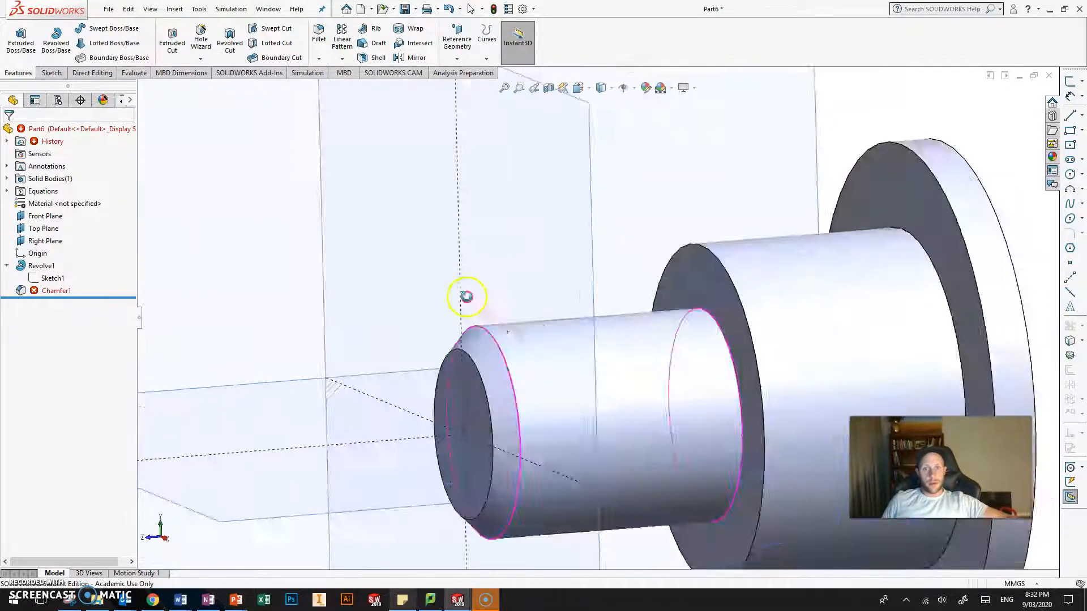
scroll(466, 297, "up", 3)
scroll(576, 352, "down", 4)
middle_click_drag(577, 352, 599, 306)
scroll(599, 306, "up", 4)
scroll(867, 292, "down", 3)
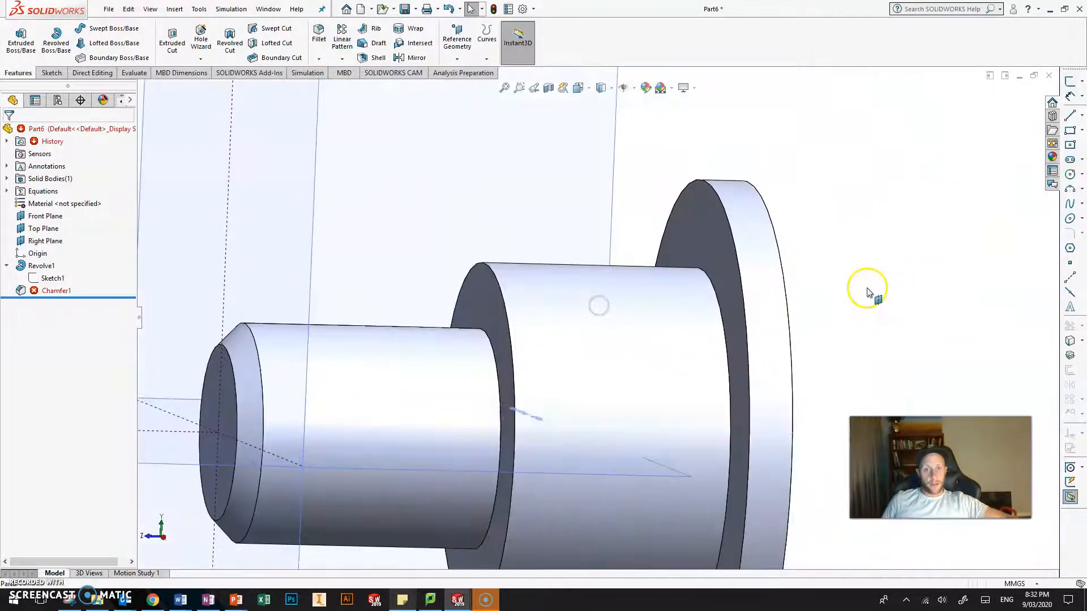
- Delete the separate chamfer feature from the part
mouse_move(47, 293)
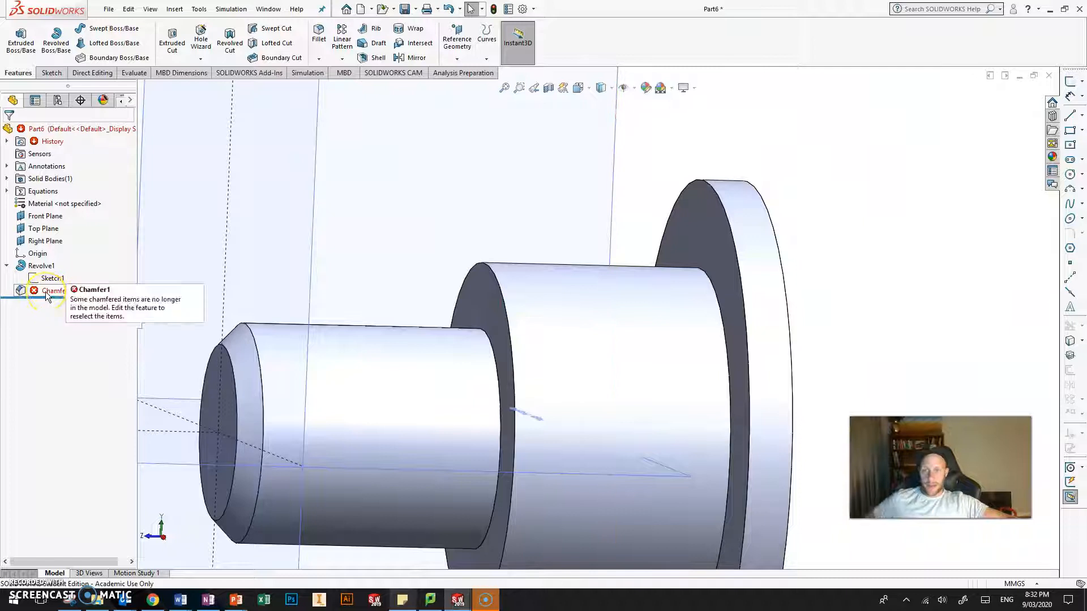
right_click(45, 291)
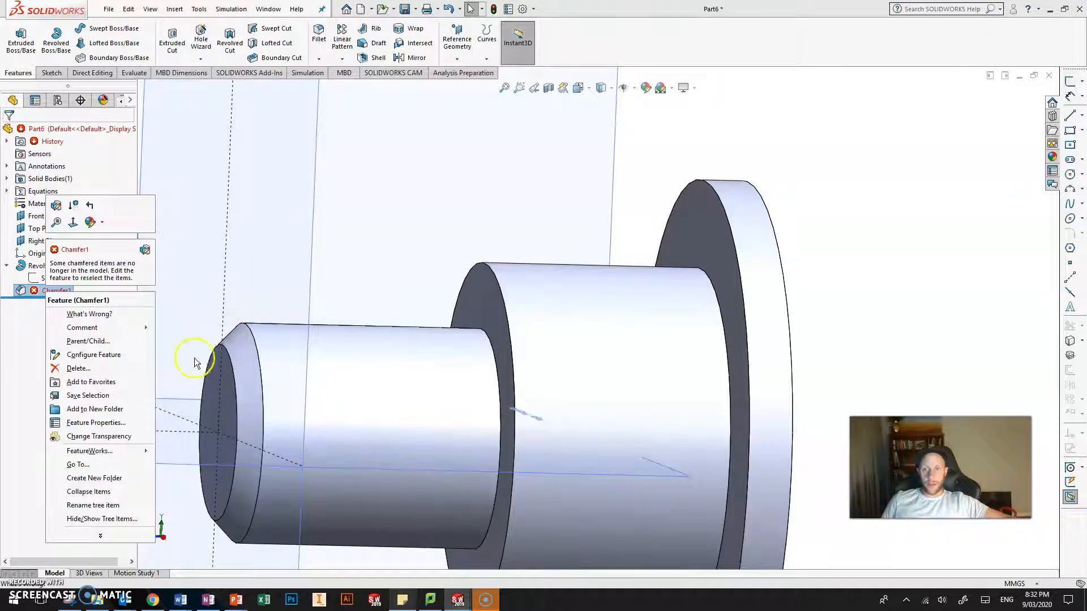
left_click(77, 369)
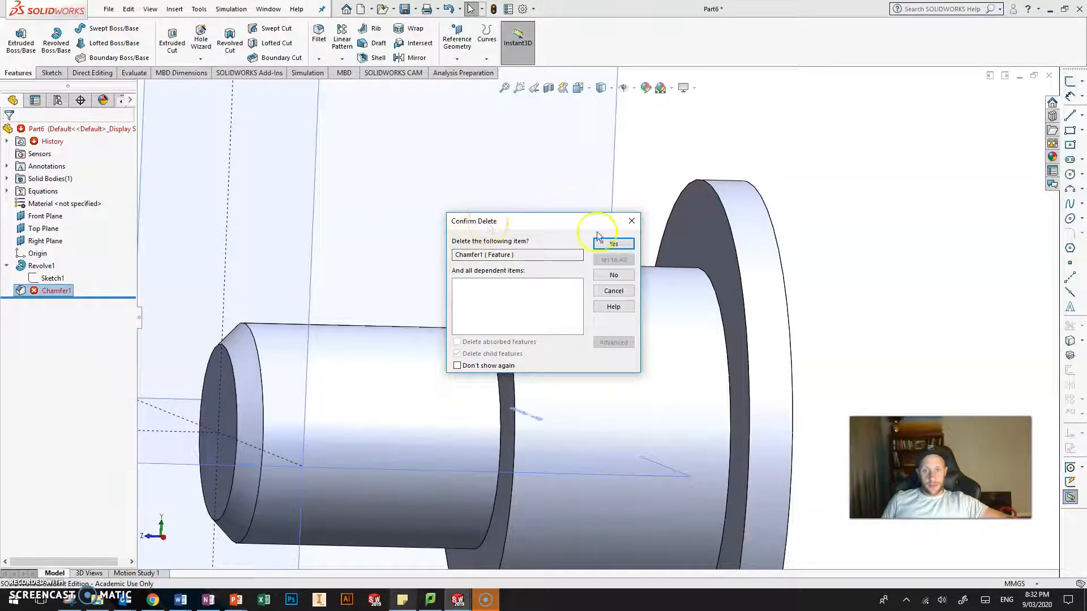
left_click(612, 245)
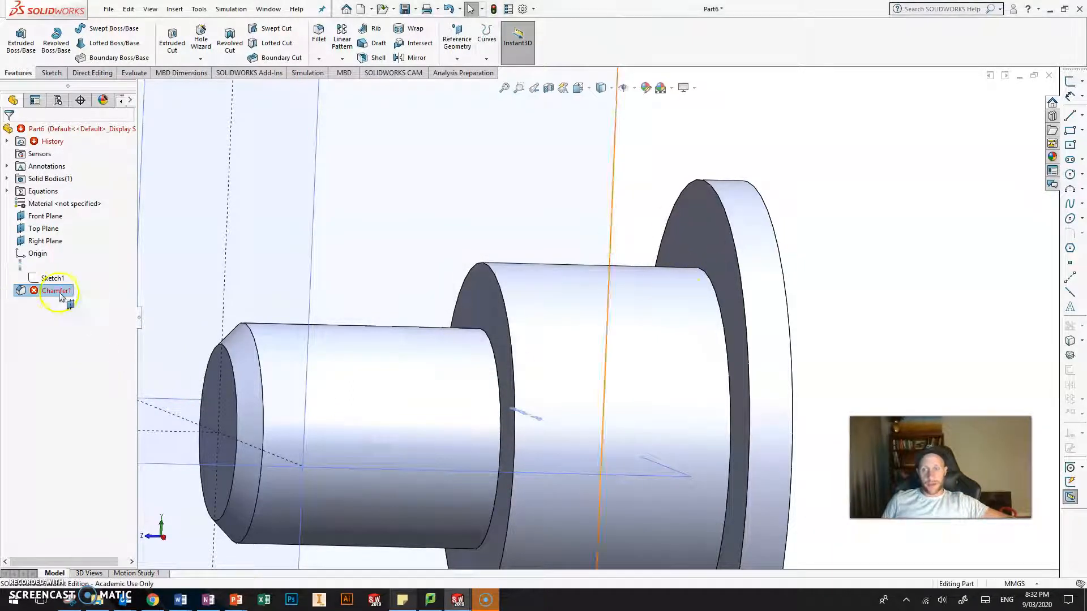
key("f")
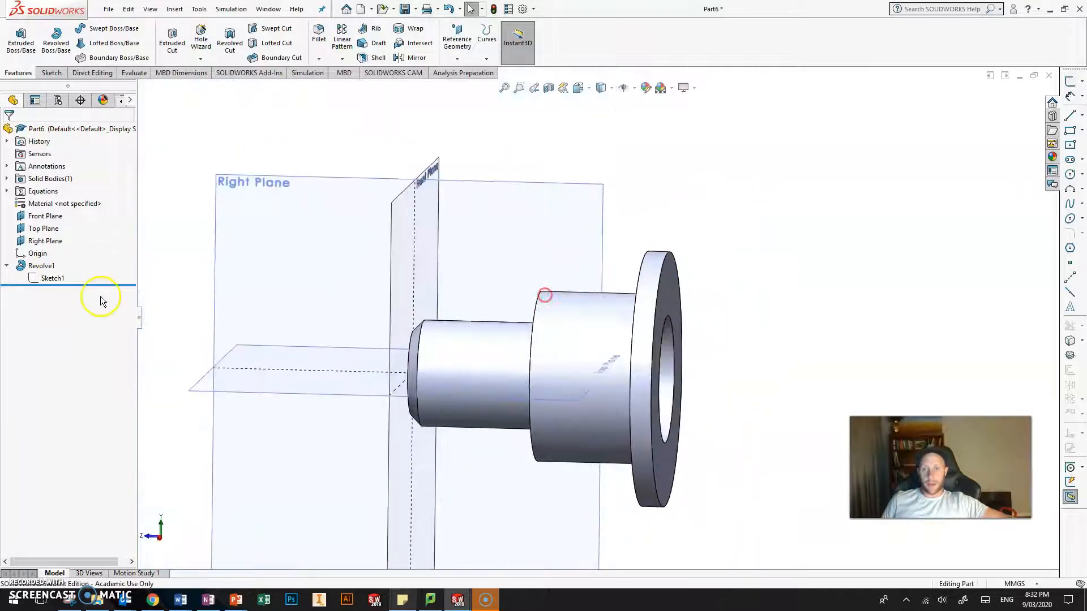
- Reopen the revolve's profile sketch and examine the angle and distance dimensions that define the chamfered corner
right_click(47, 281)
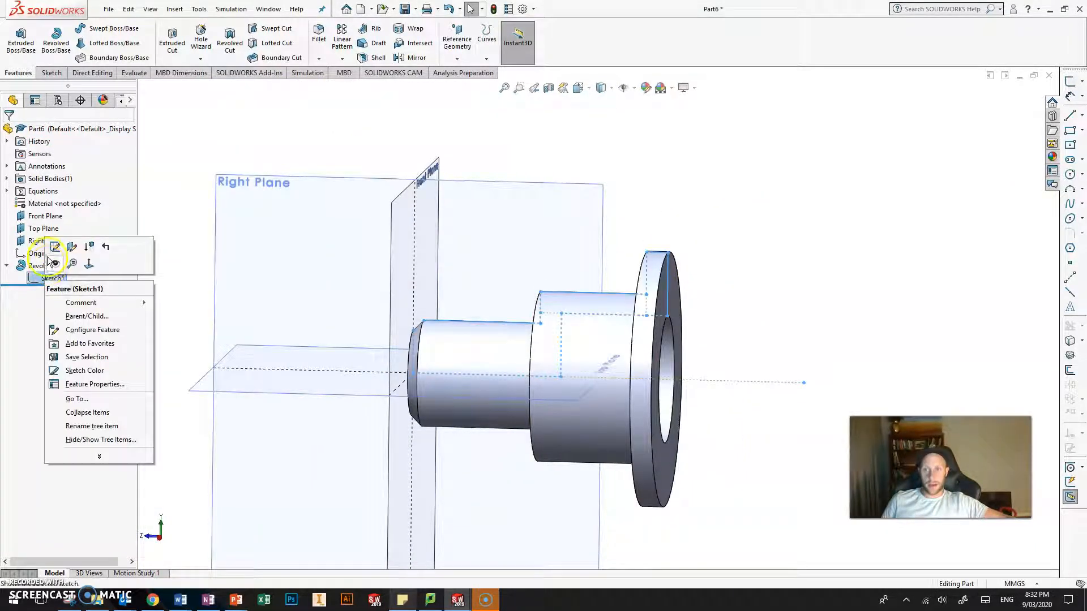
left_click(55, 247)
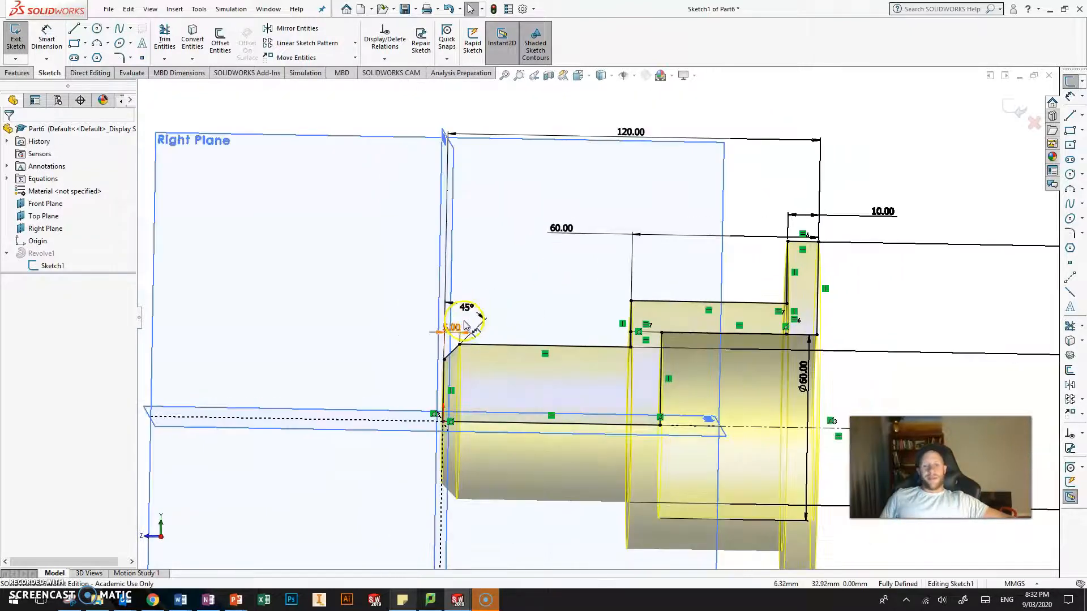
scroll(465, 325, "down", 2)
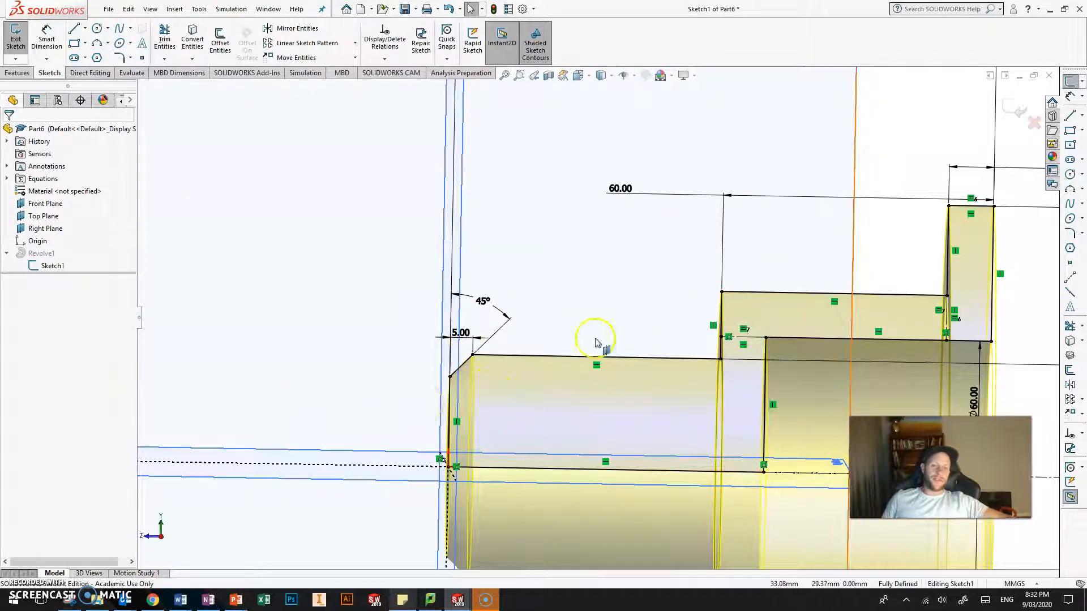
scroll(736, 360, "up", 4)
middle_click_drag(715, 285, 697, 292)
scroll(736, 290, "down", 3)
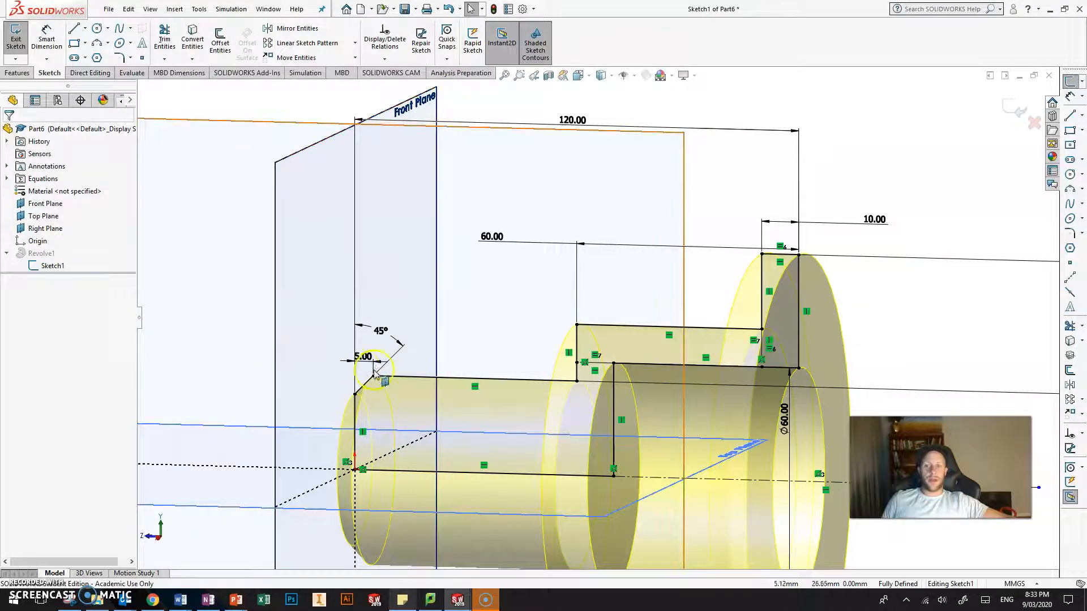
mouse_move(442, 255)
middle_mouse_down()
mouse_move(350, 279)
mouse_move(402, 262)
mouse_move(372, 262)
middle_mouse_up()
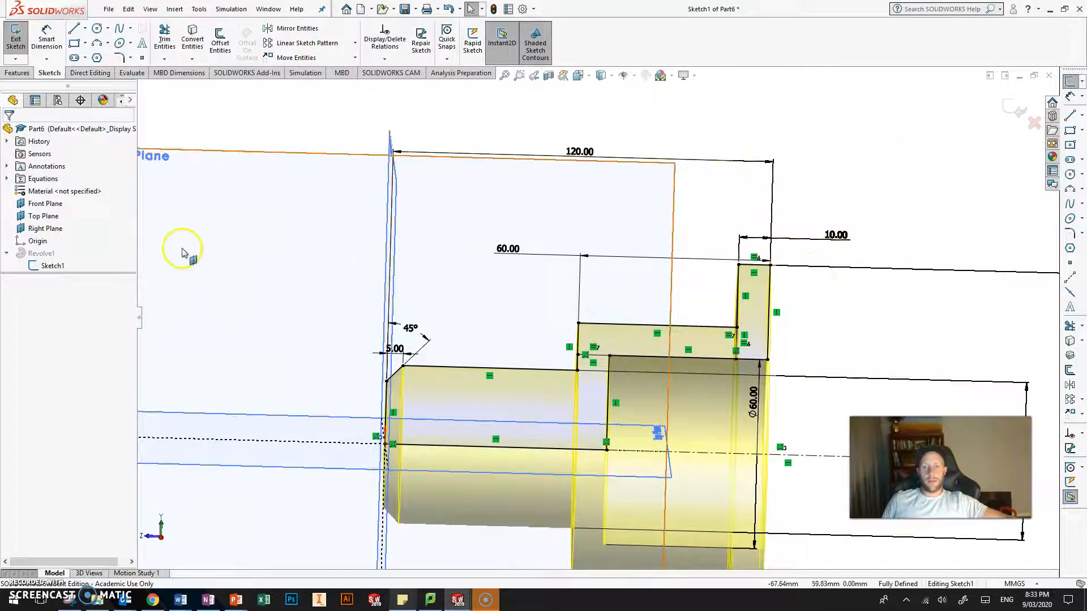
- Close the profile sketch and look over the finished part, including its recessed flange end and chamfered free end
left_click(1018, 108)
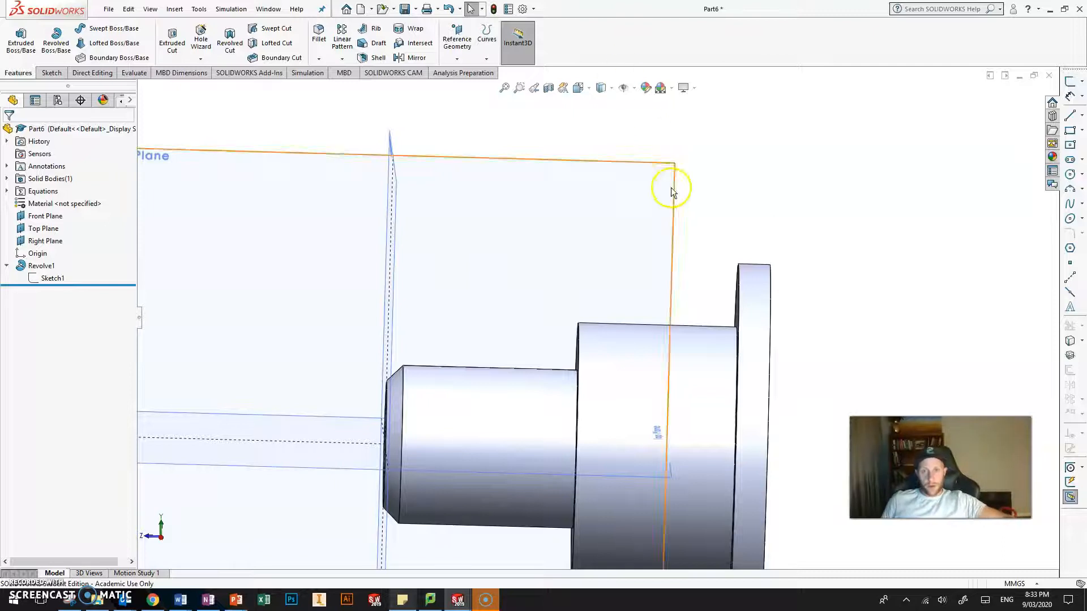
middle_click_drag(671, 187, 608, 255)
scroll(614, 254, "up", 4)
scroll(672, 387, "down", 5)
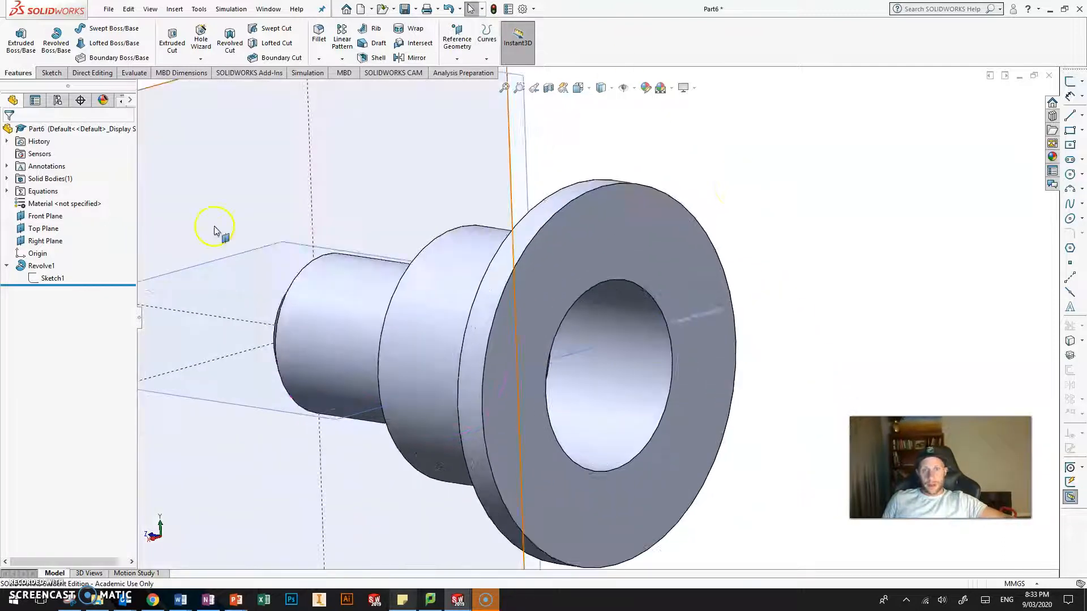
scroll(309, 360, "up", 2)
middle_click_drag(276, 246, 288, 247)
left_click(236, 129)
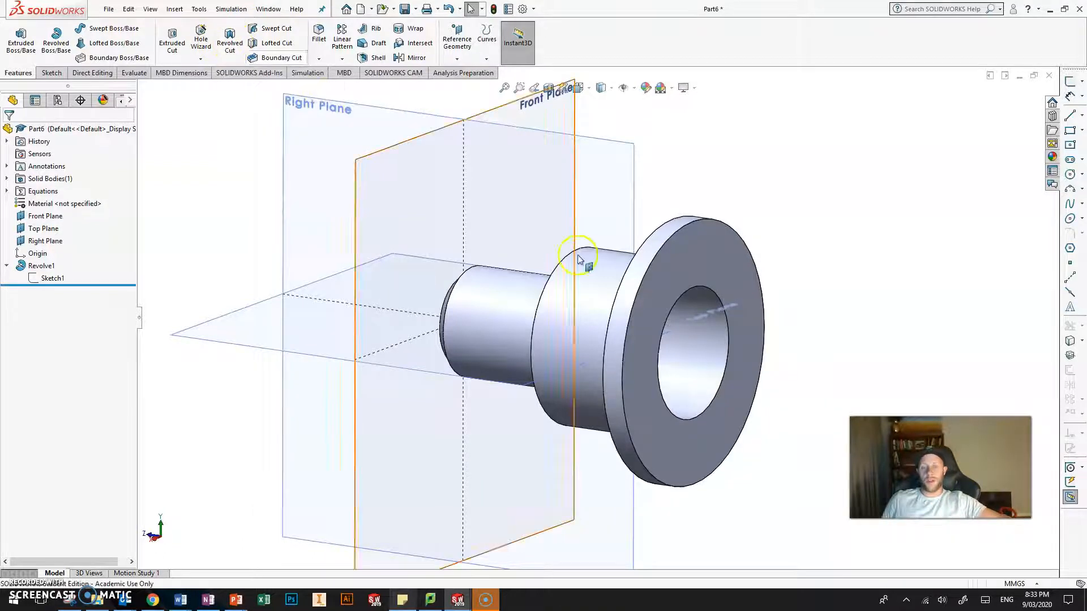
middle_click_drag(739, 197, 595, 238)
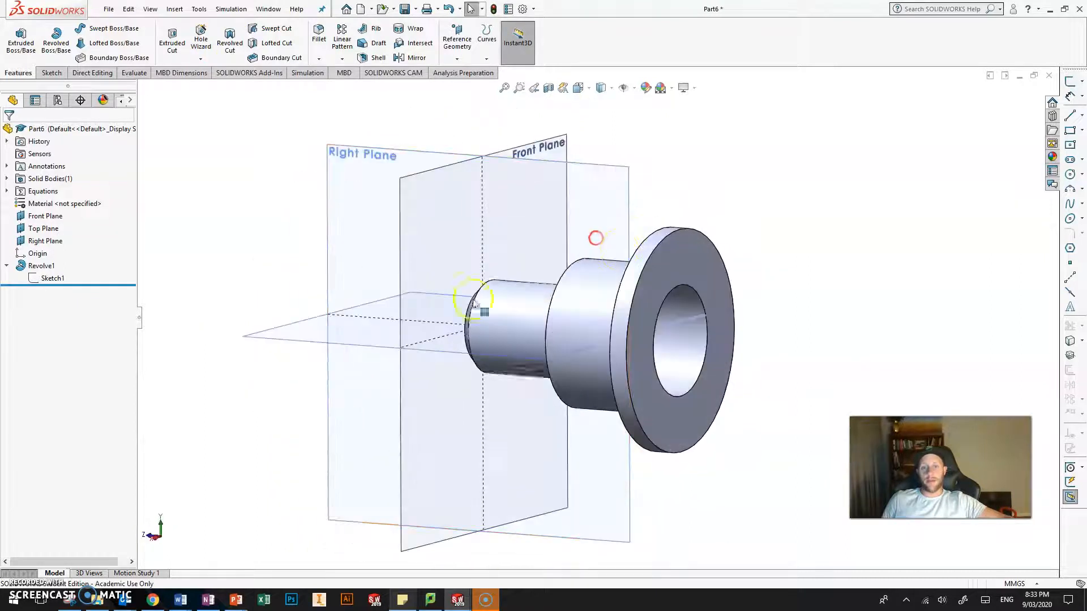
scroll(651, 238, "down", 4)
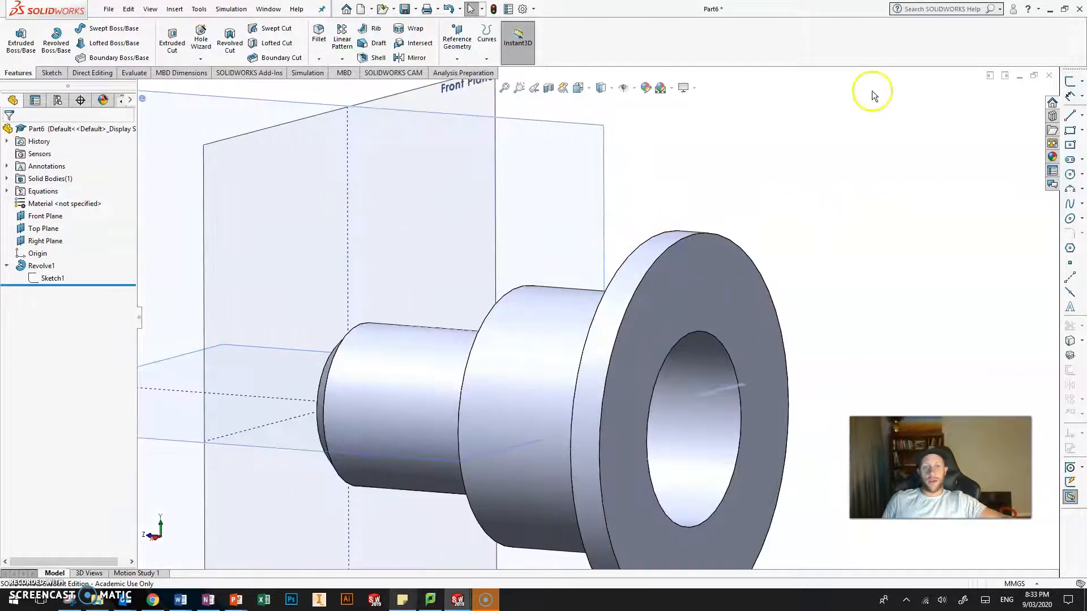